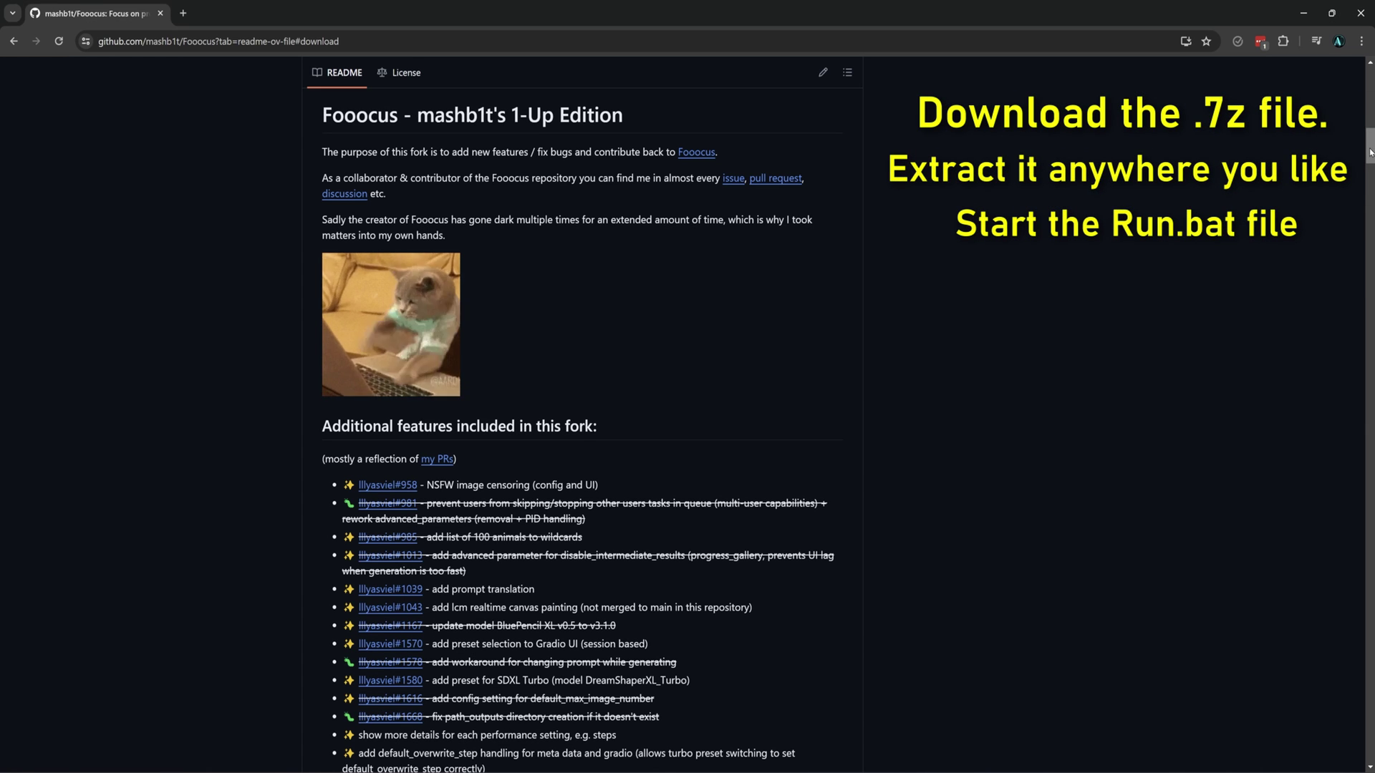
Step: Scroll the Fooocus README past the feature list to the Windows download and Colab sections
scroll(582, 430, down, 15)
scroll(582, 430, down, 15)
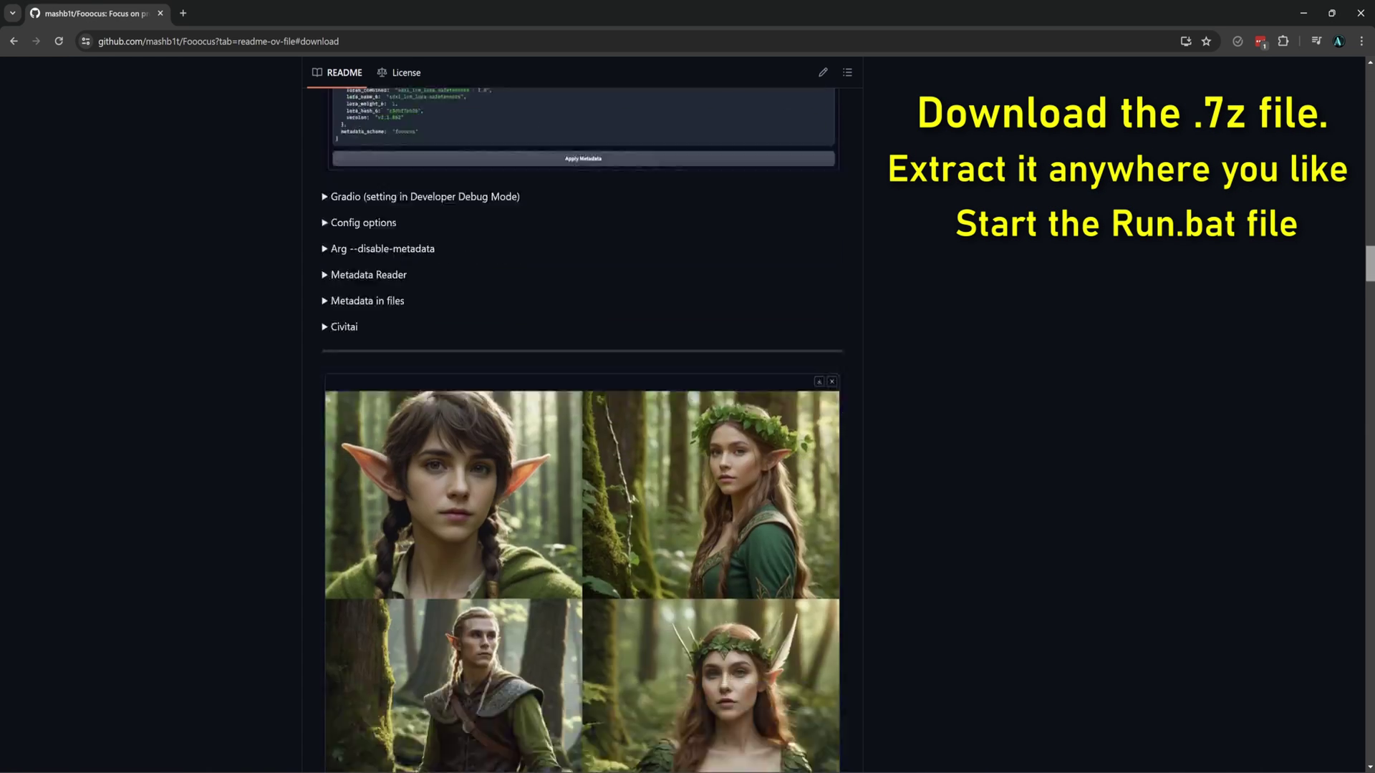
scroll(444, 209, down, 10)
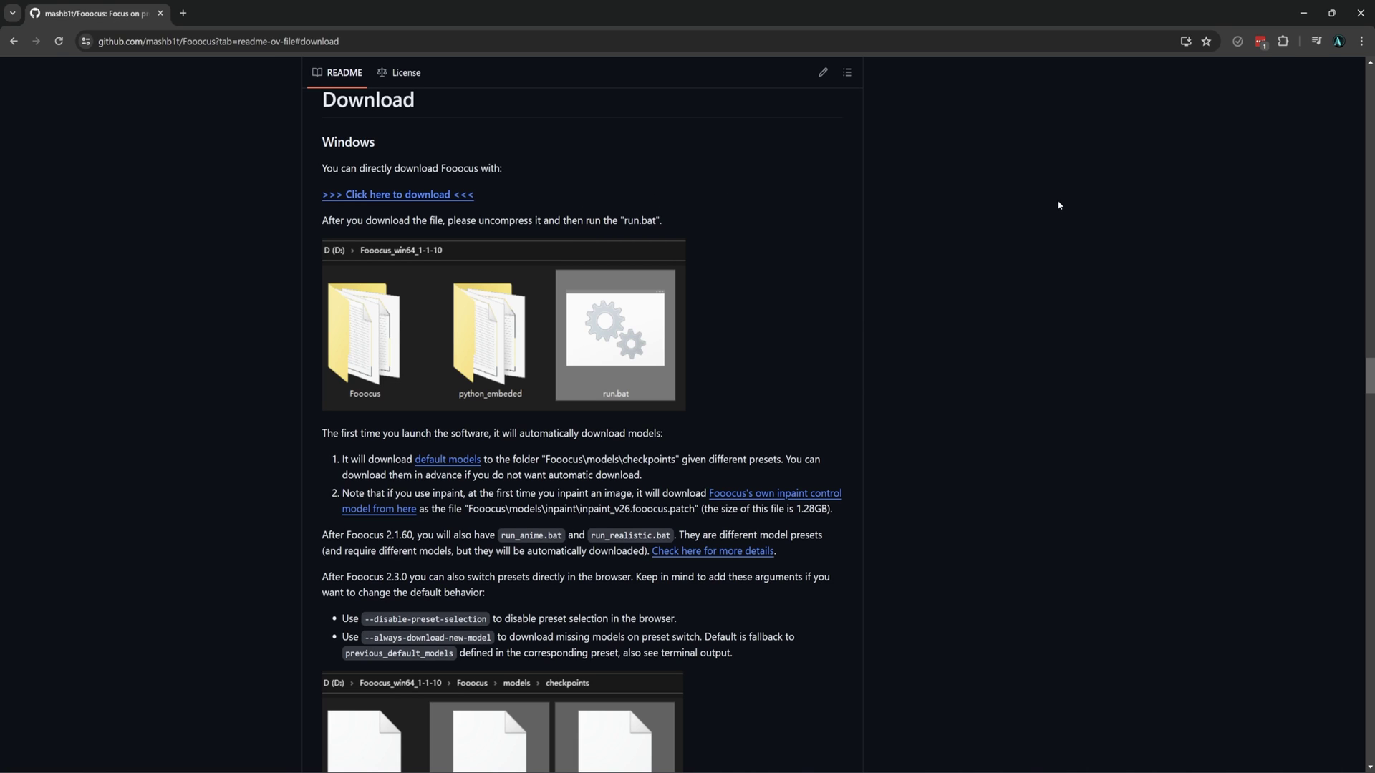
scroll(1059, 205, down, 20)
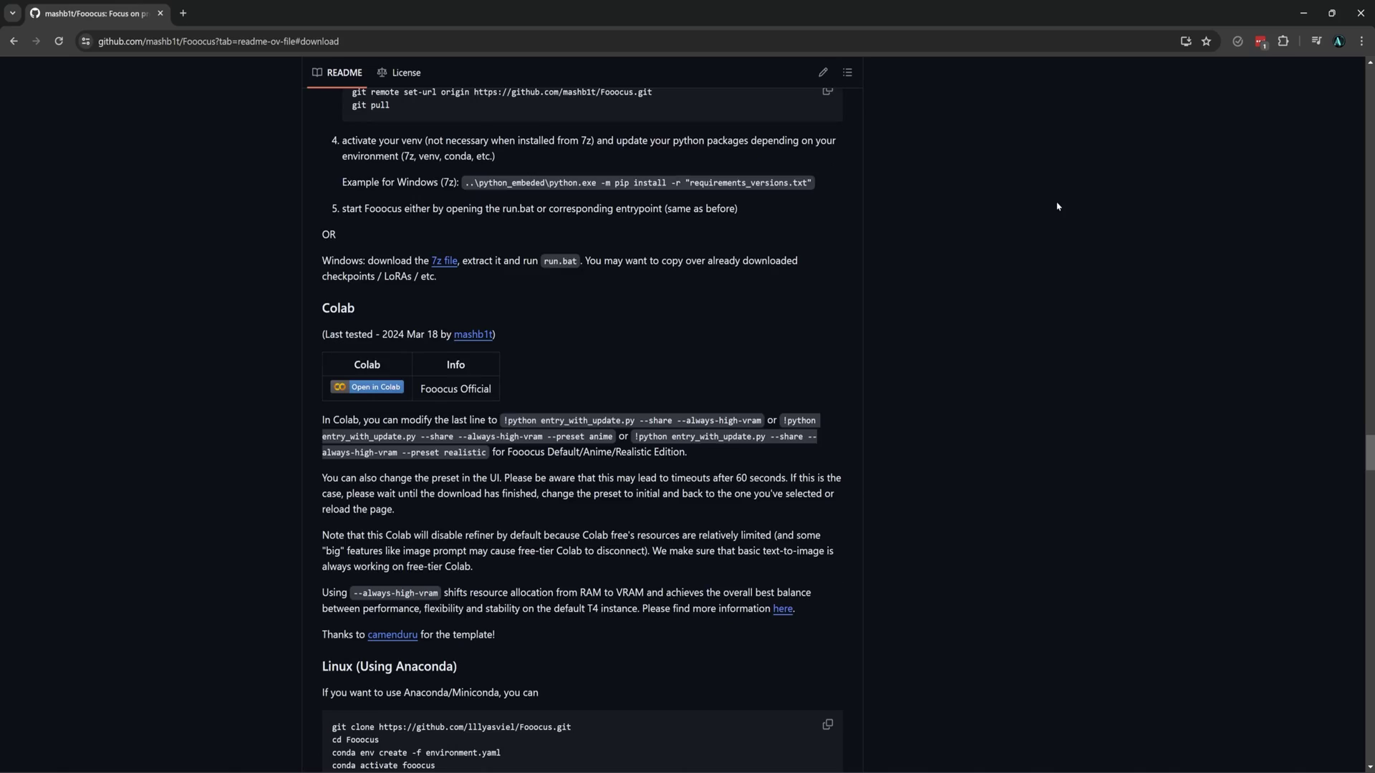
scroll(1067, 203, down, 3)
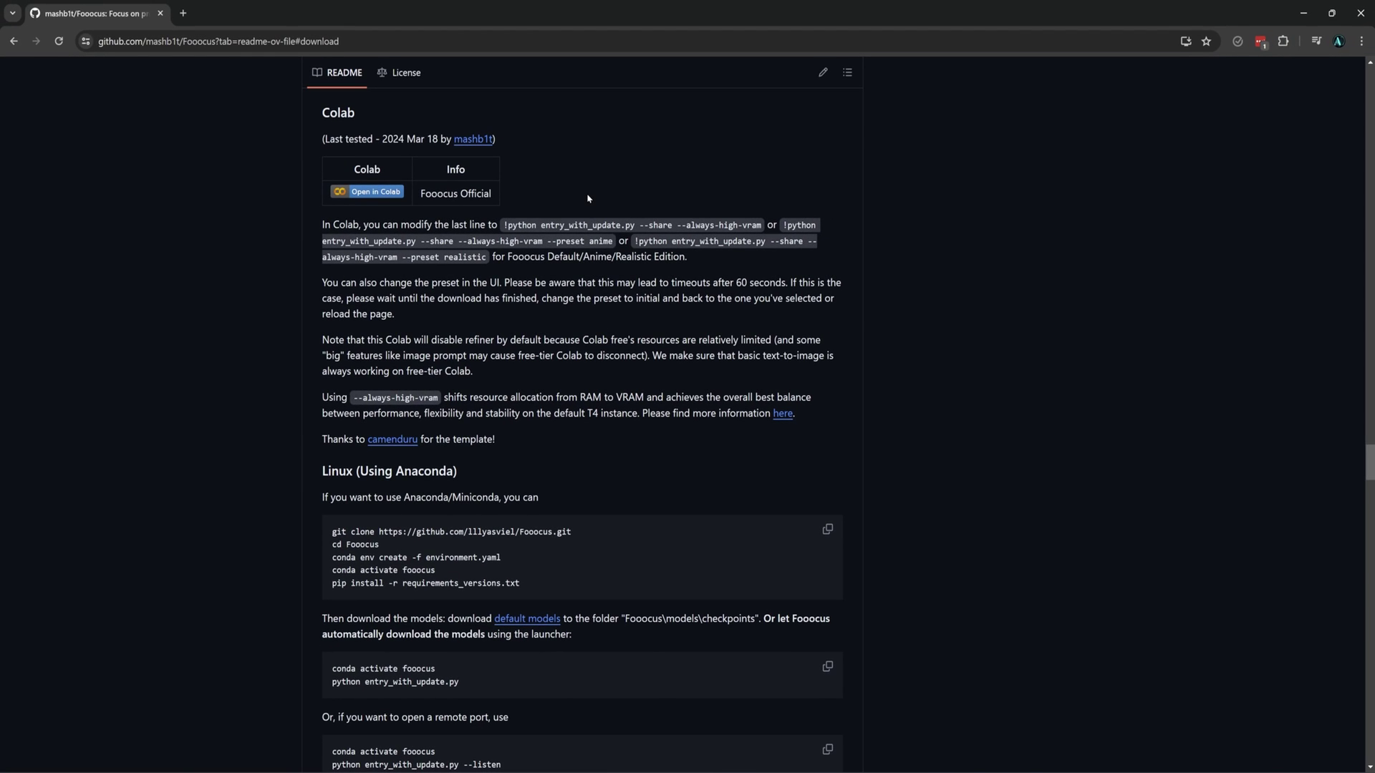
Step: Open the original Fooocus config.txt and place it beside the new config.txt
key(alt+Tab)
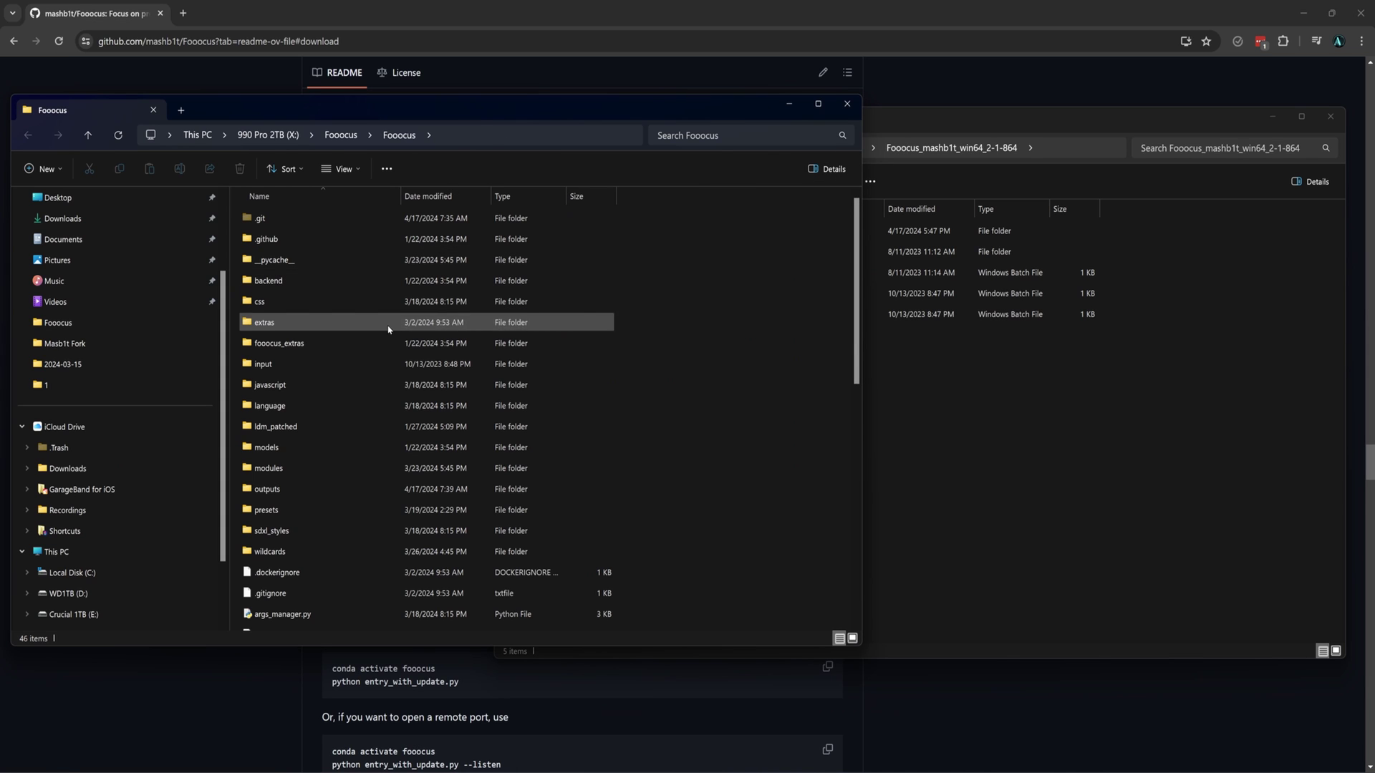
scroll(315, 494, down, 4)
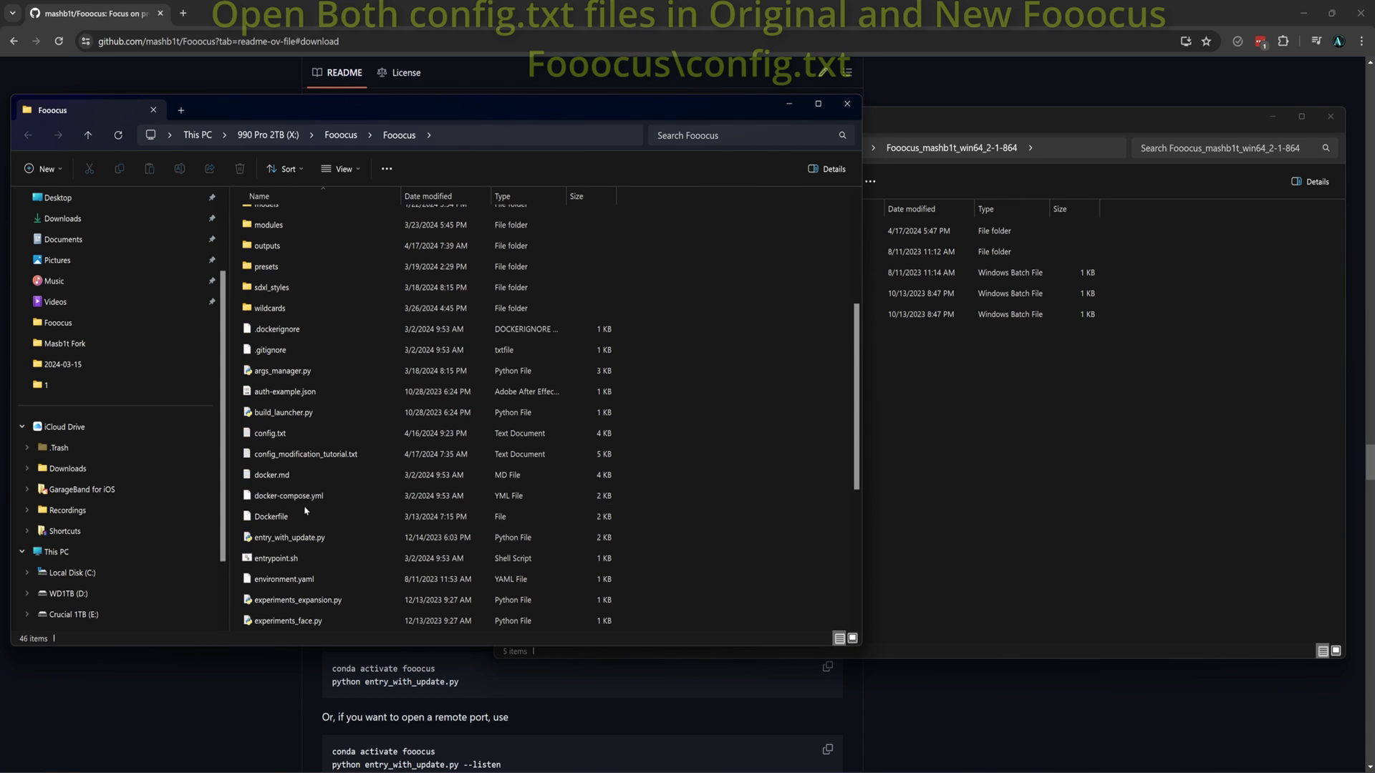
double_click(300, 442)
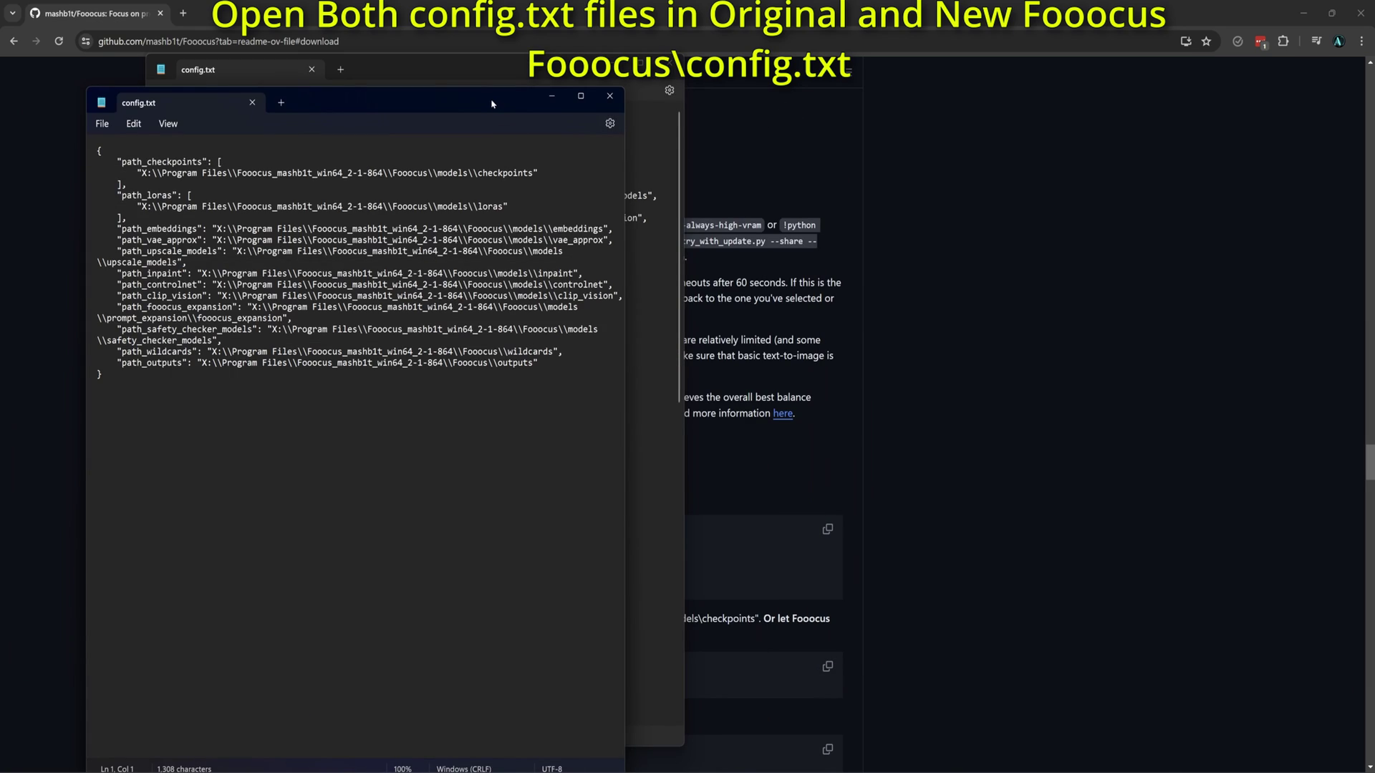
drag(492, 103, 1136, 88)
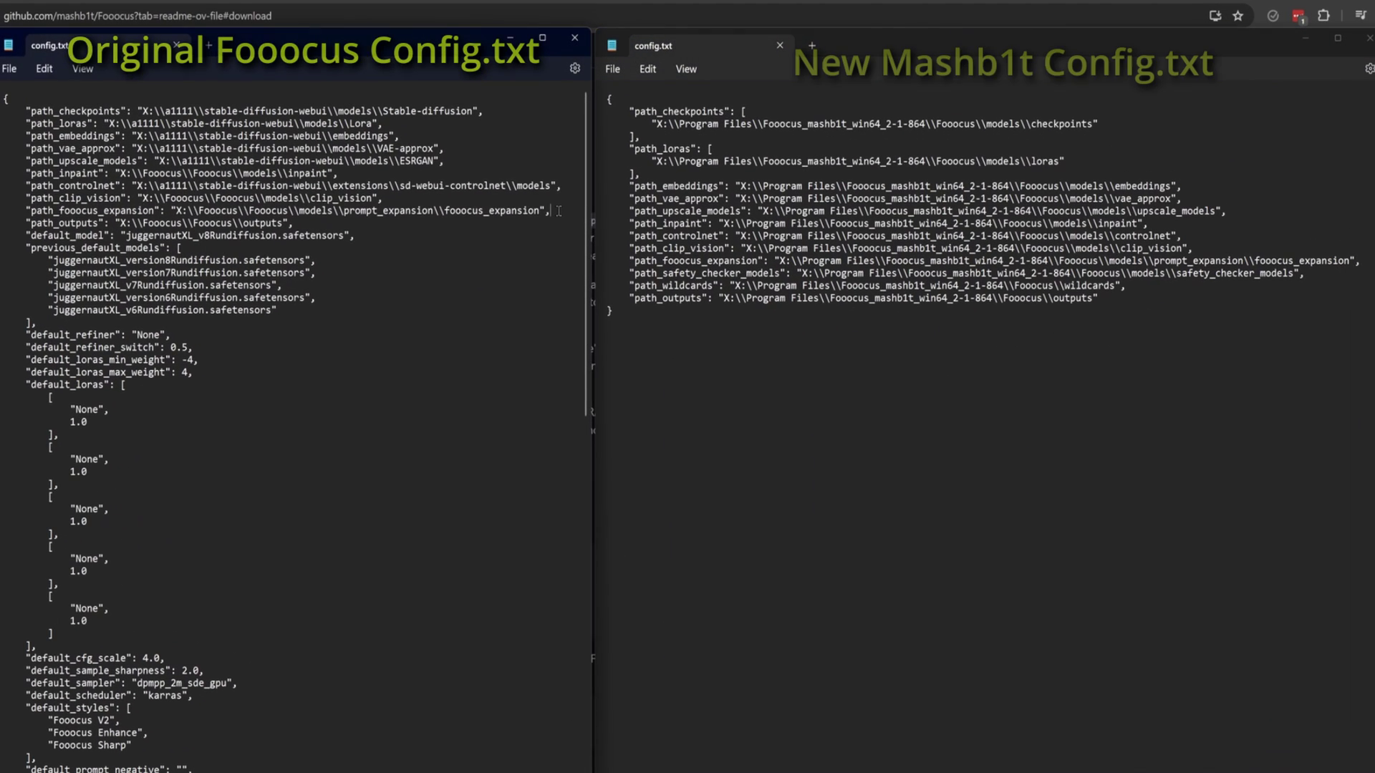
Step: Copy the original model path lines, path_checkpoints onward, over the new config's path lines
drag(562, 216, 9, 113)
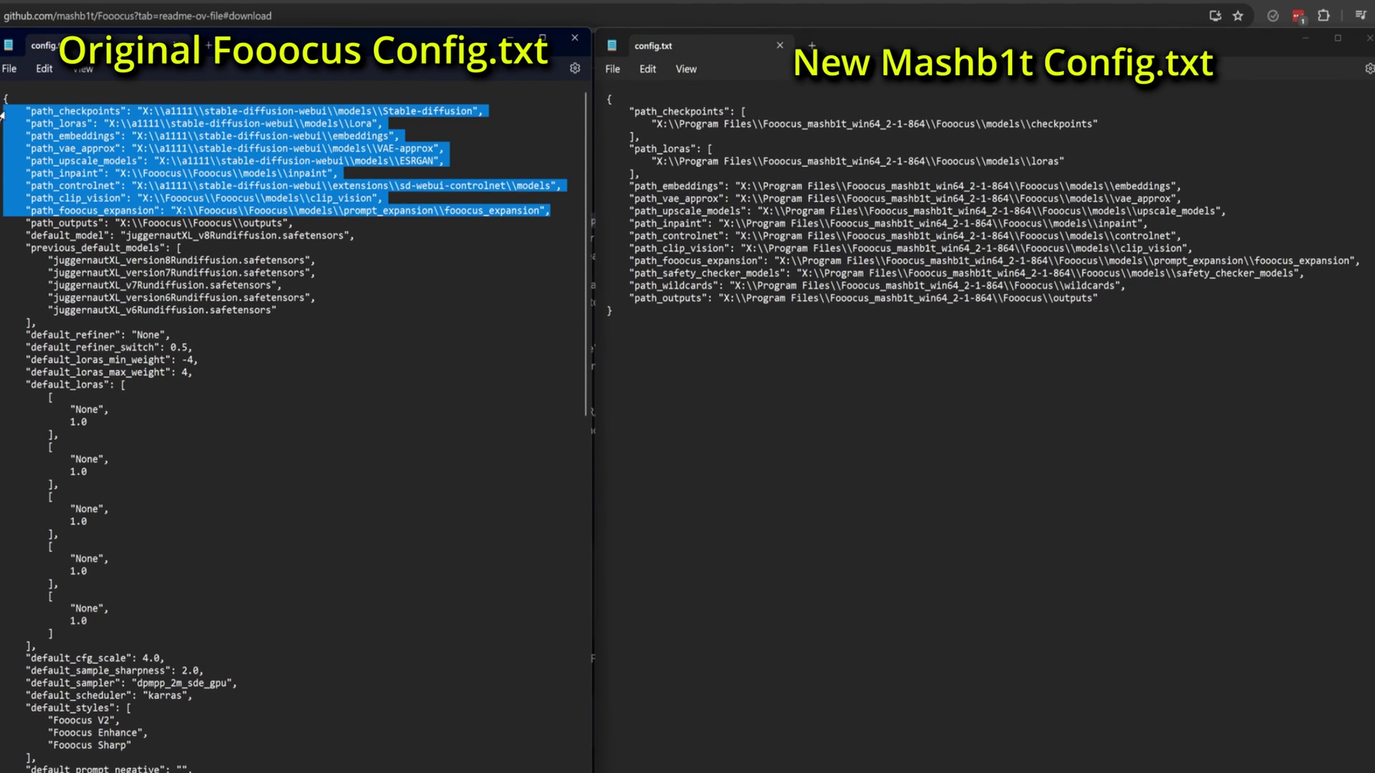
right_click(105, 137)
click(146, 213)
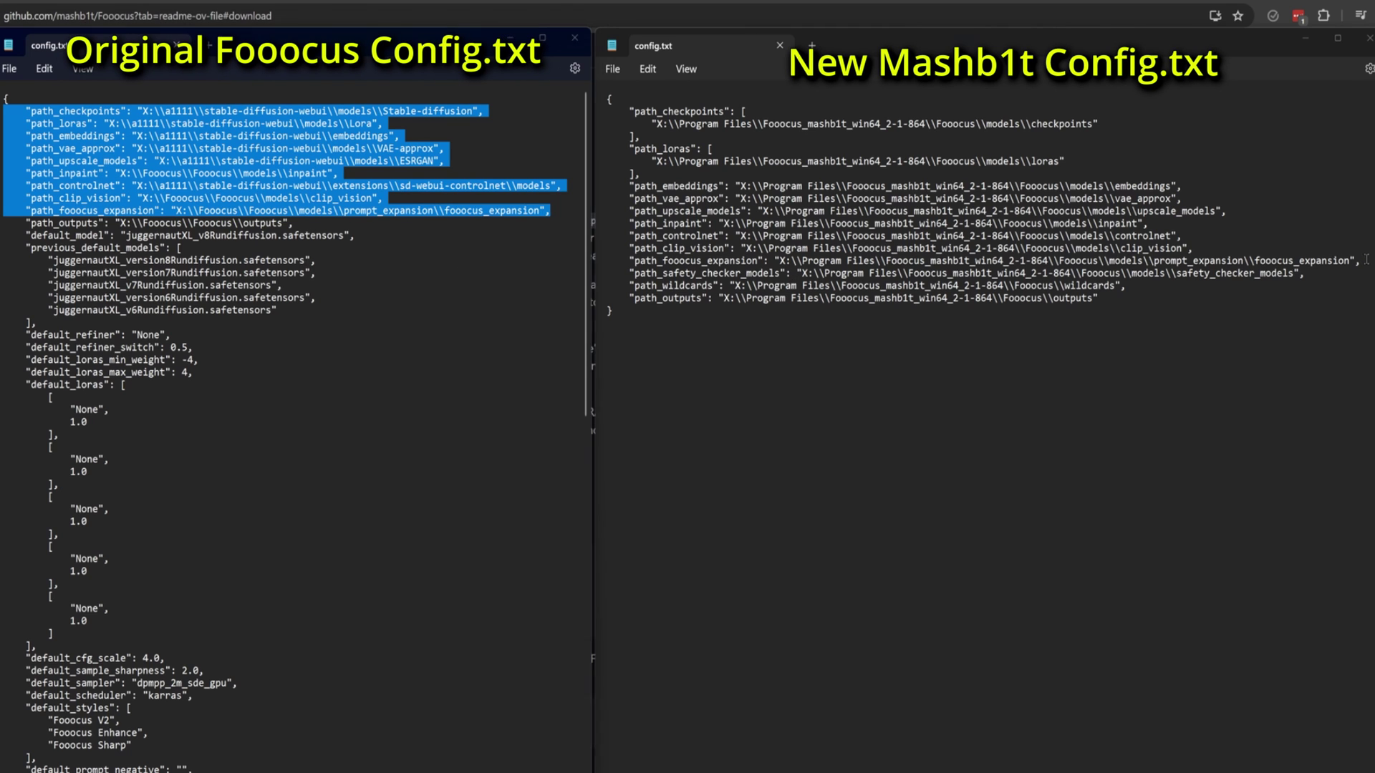
drag(1359, 261, 583, 122)
right_click(630, 123)
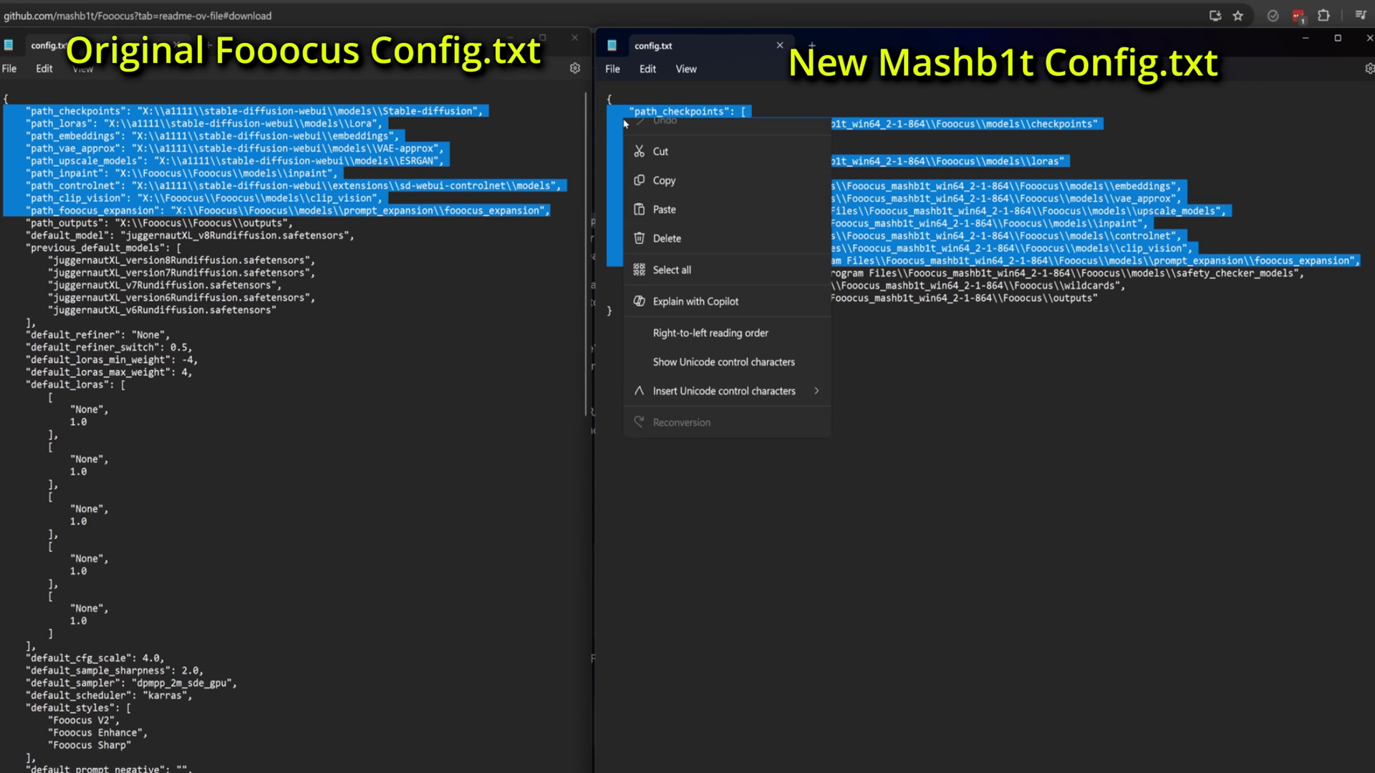
click(666, 225)
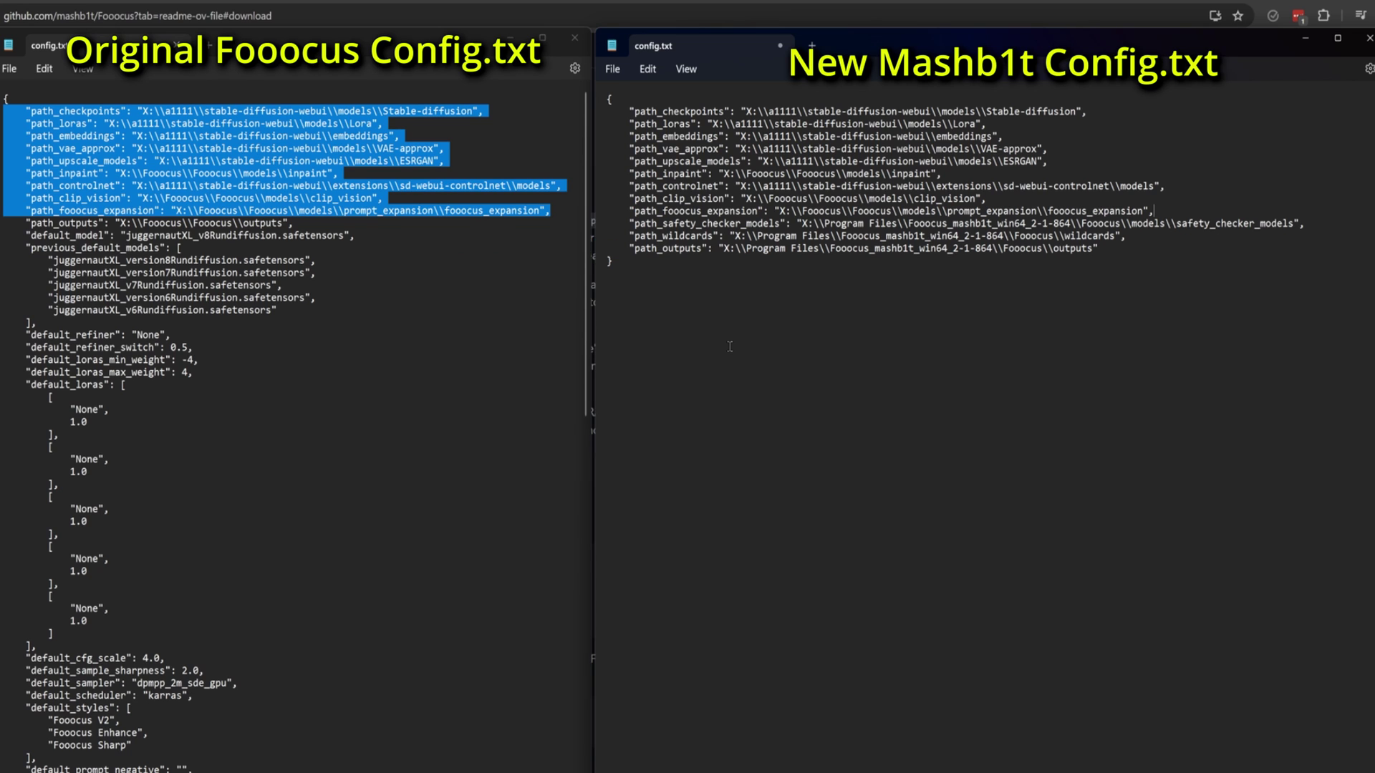
click(612, 69)
Step: Save the new config.txt and launch the new Fooocus install via run.bat
click(620, 168)
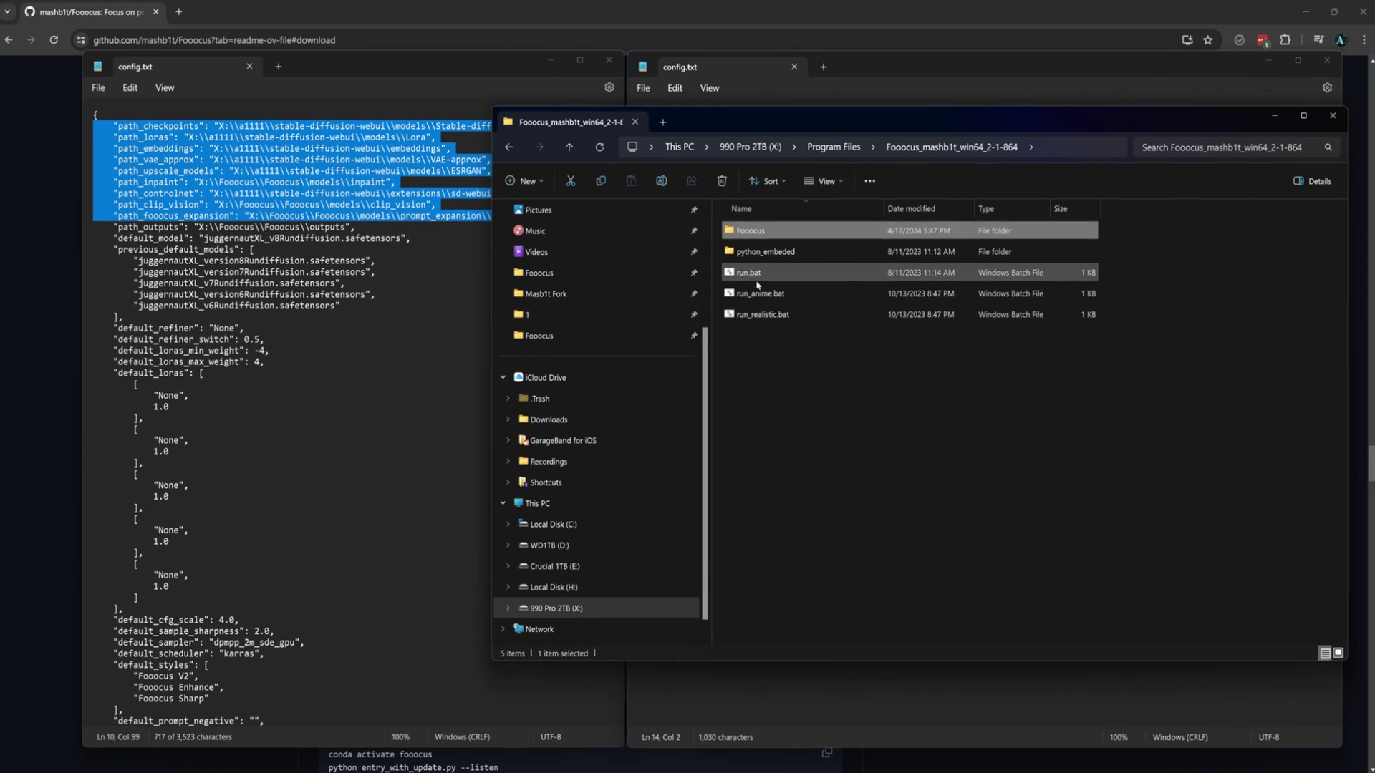
click(757, 282)
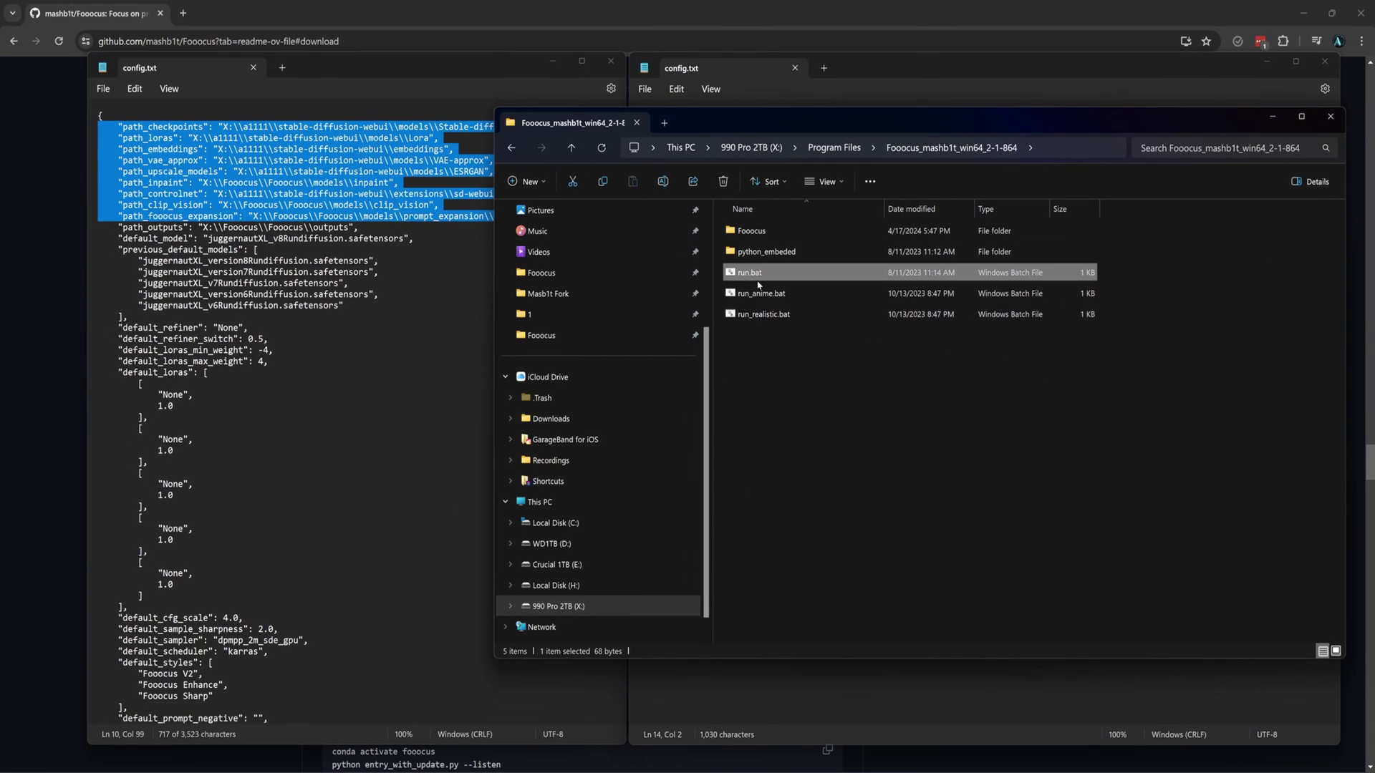
double_click(758, 282)
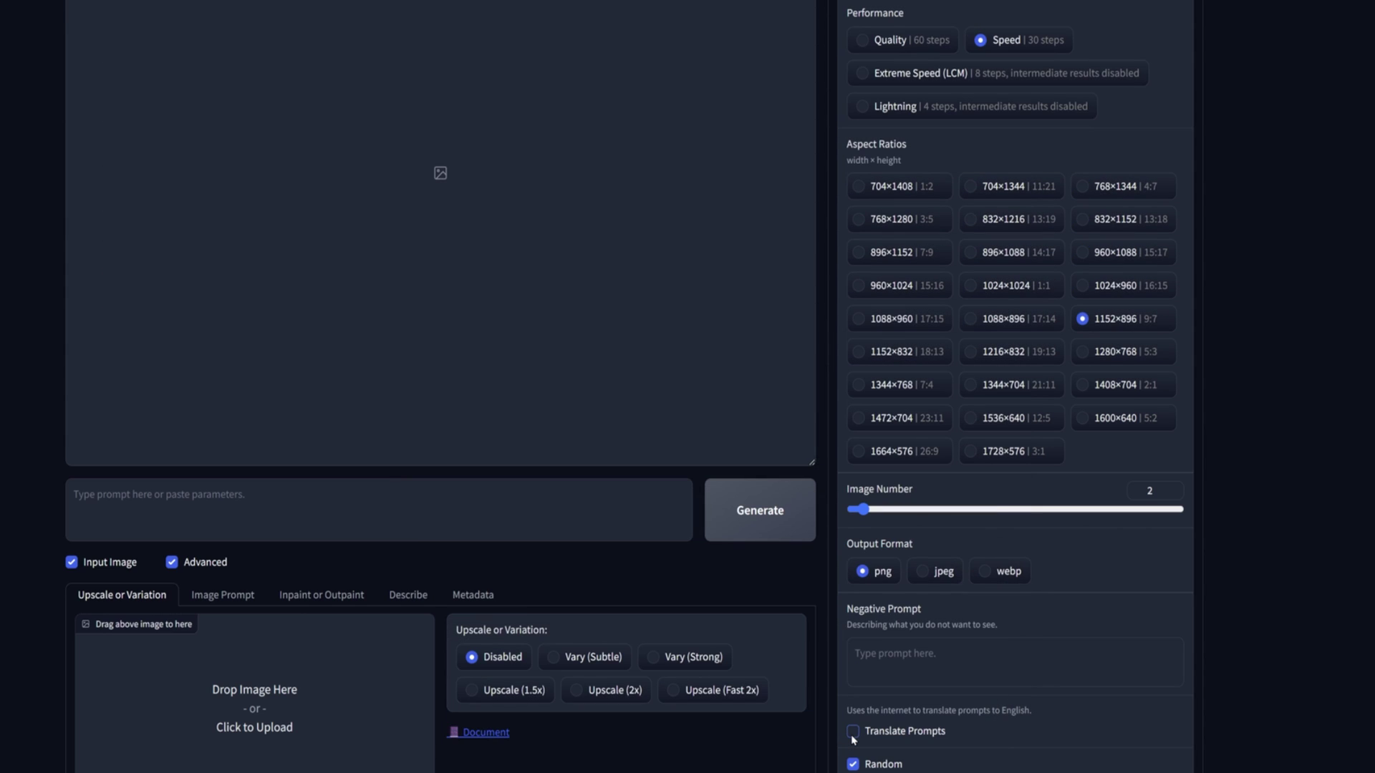
Step: Load the floral-dress photo, then remove it and clear its auto-generated prompt
click(254, 727)
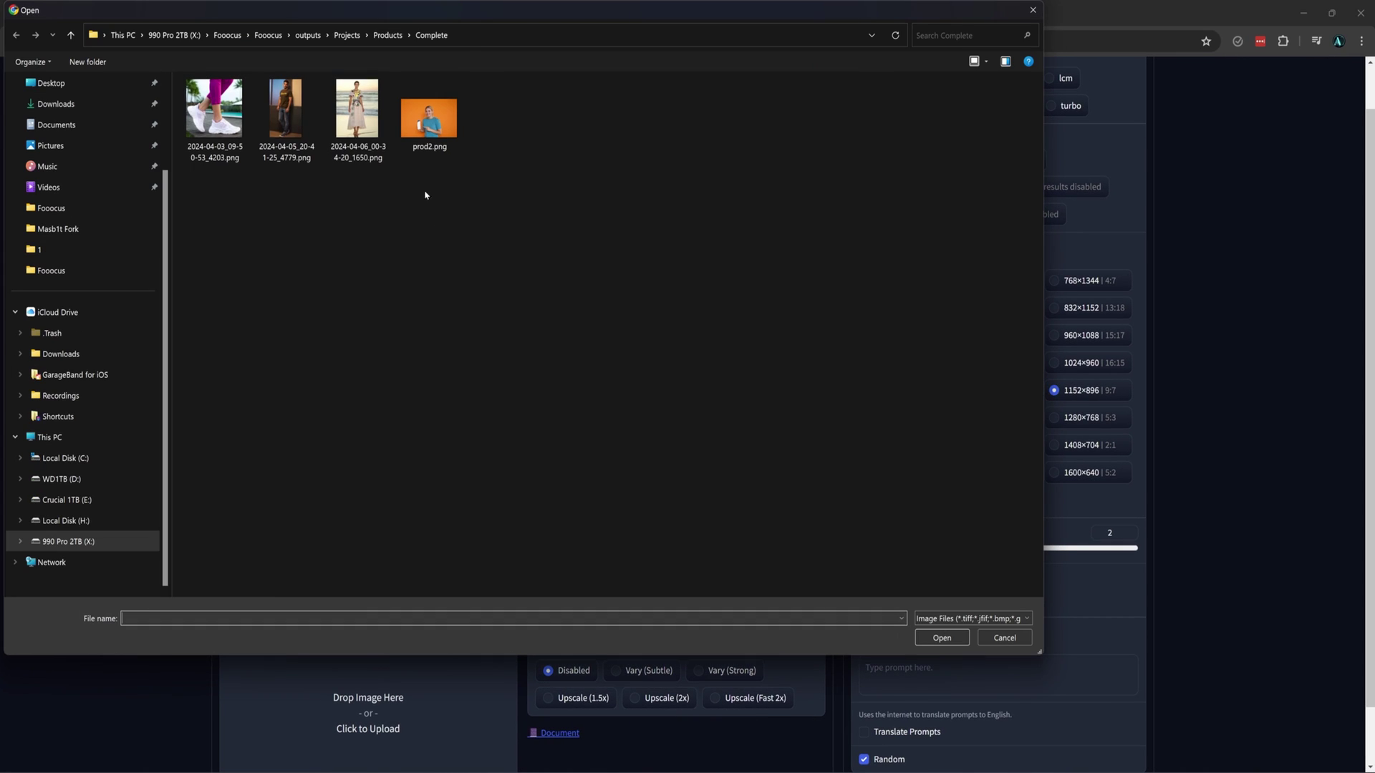
double_click(357, 114)
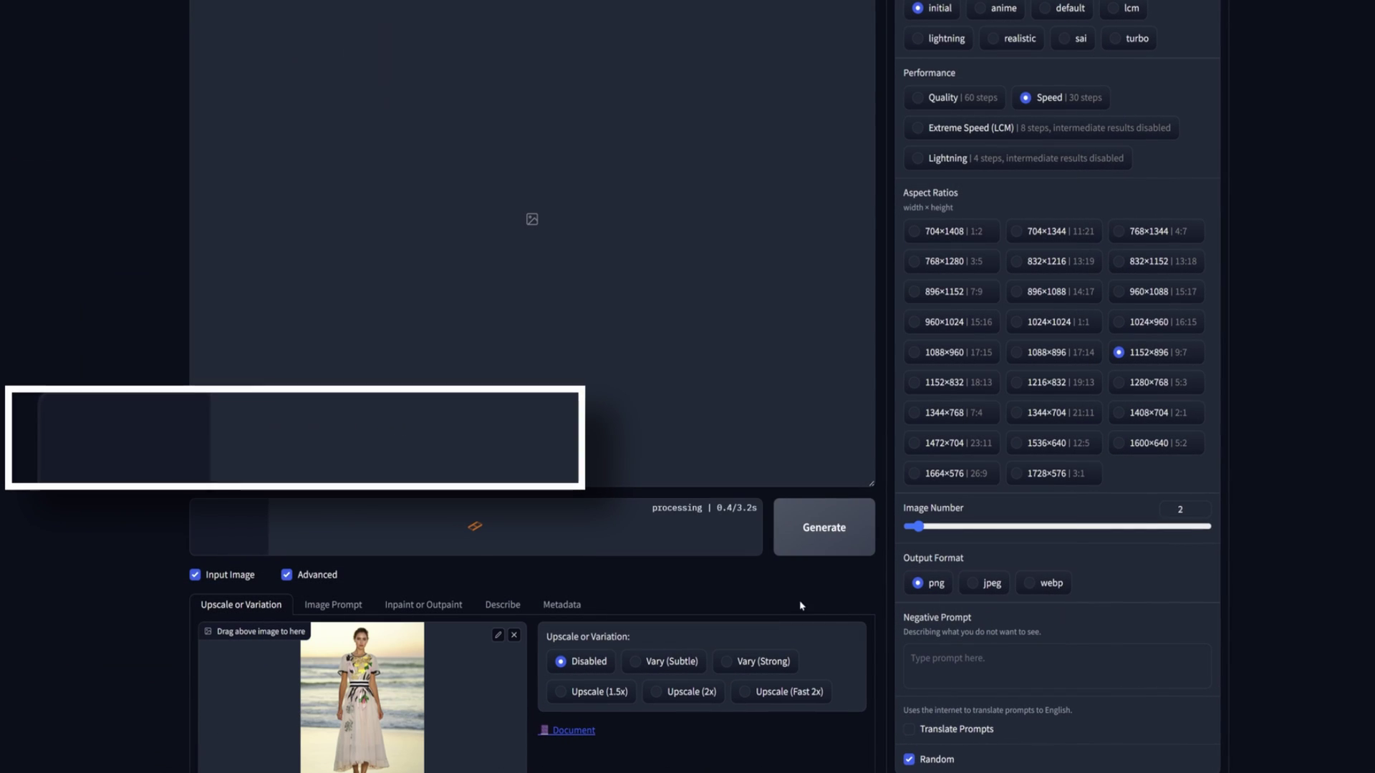
click(514, 636)
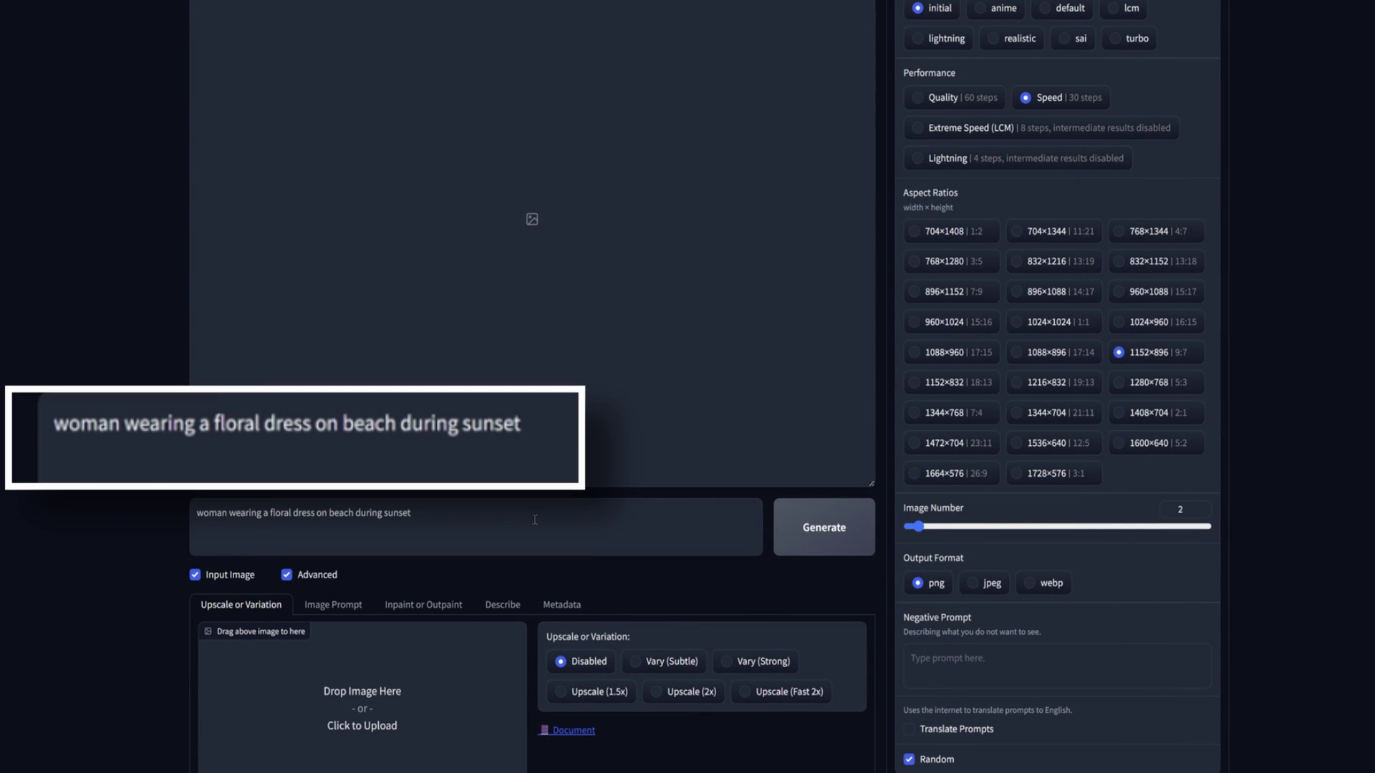
drag(534, 519, 103, 533)
key(BackSpace)
Step: Load 2024-04-03_09-50-53_4203.png as the input image and show the Advanced settings
click(457, 715)
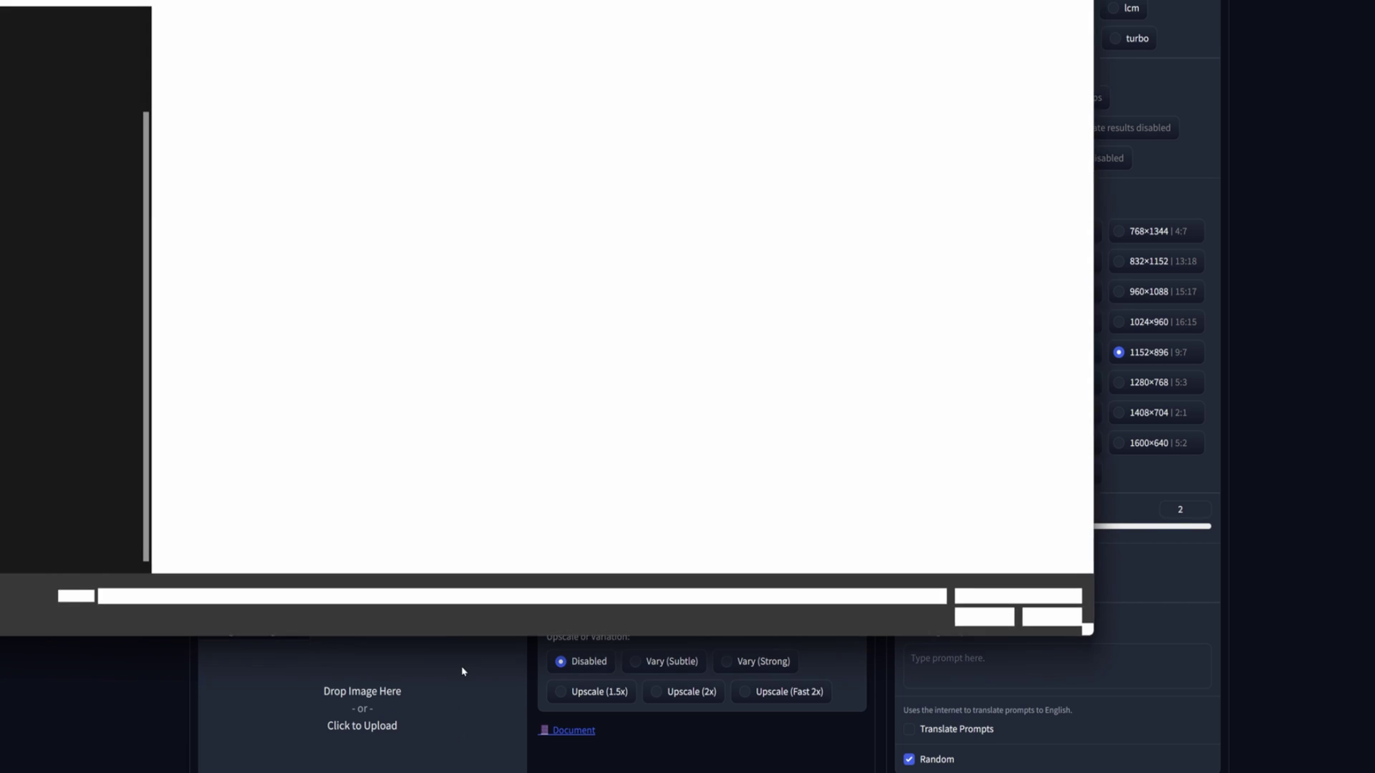
click(196, 72)
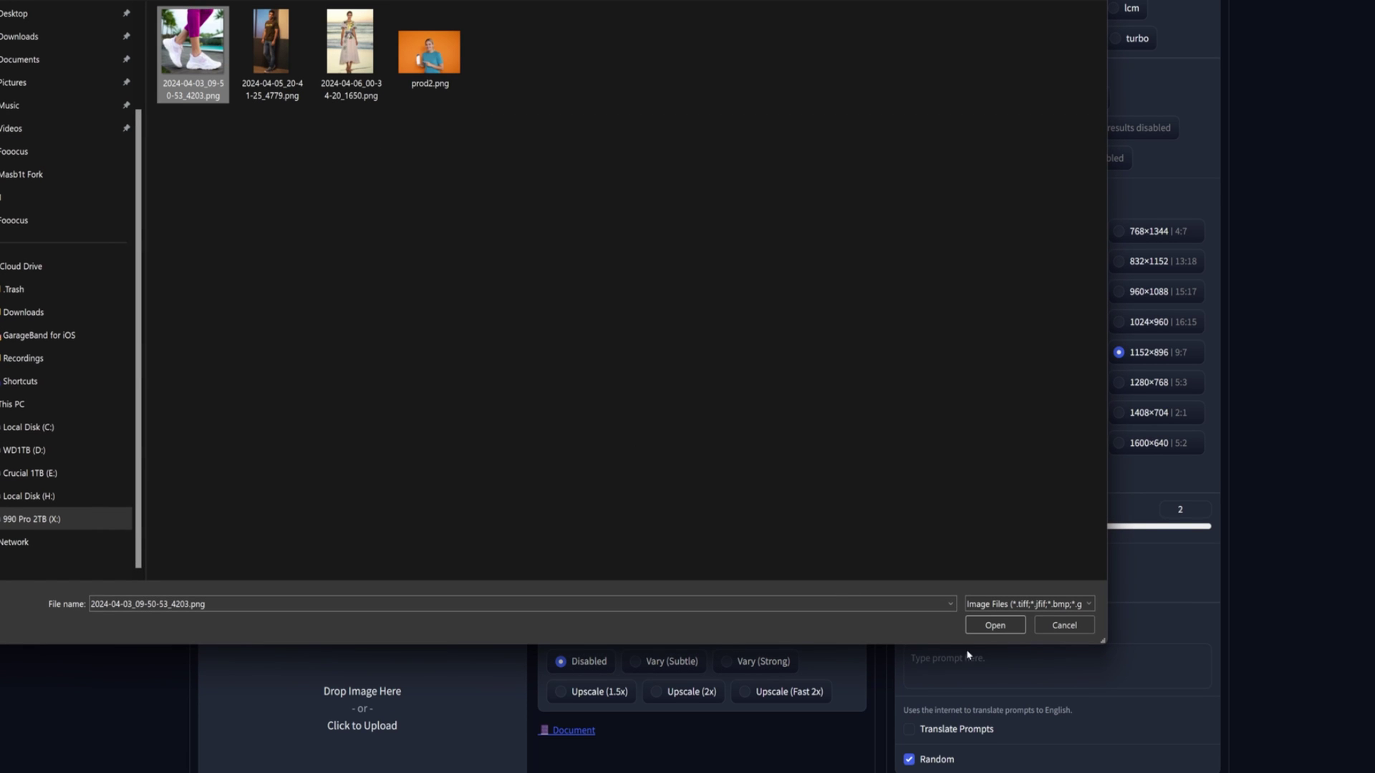
click(985, 628)
text(a person is stepping on a wooden walkway by a pool)
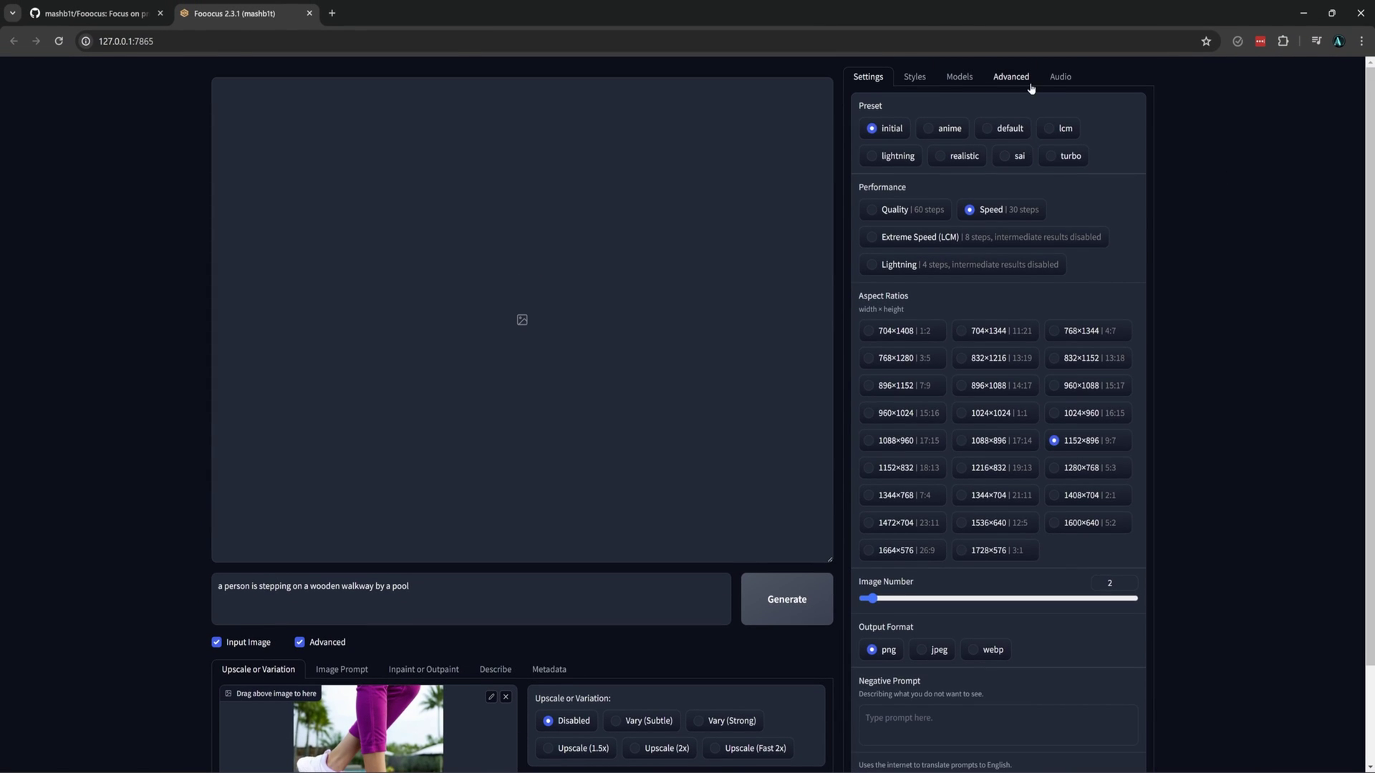
click(1011, 77)
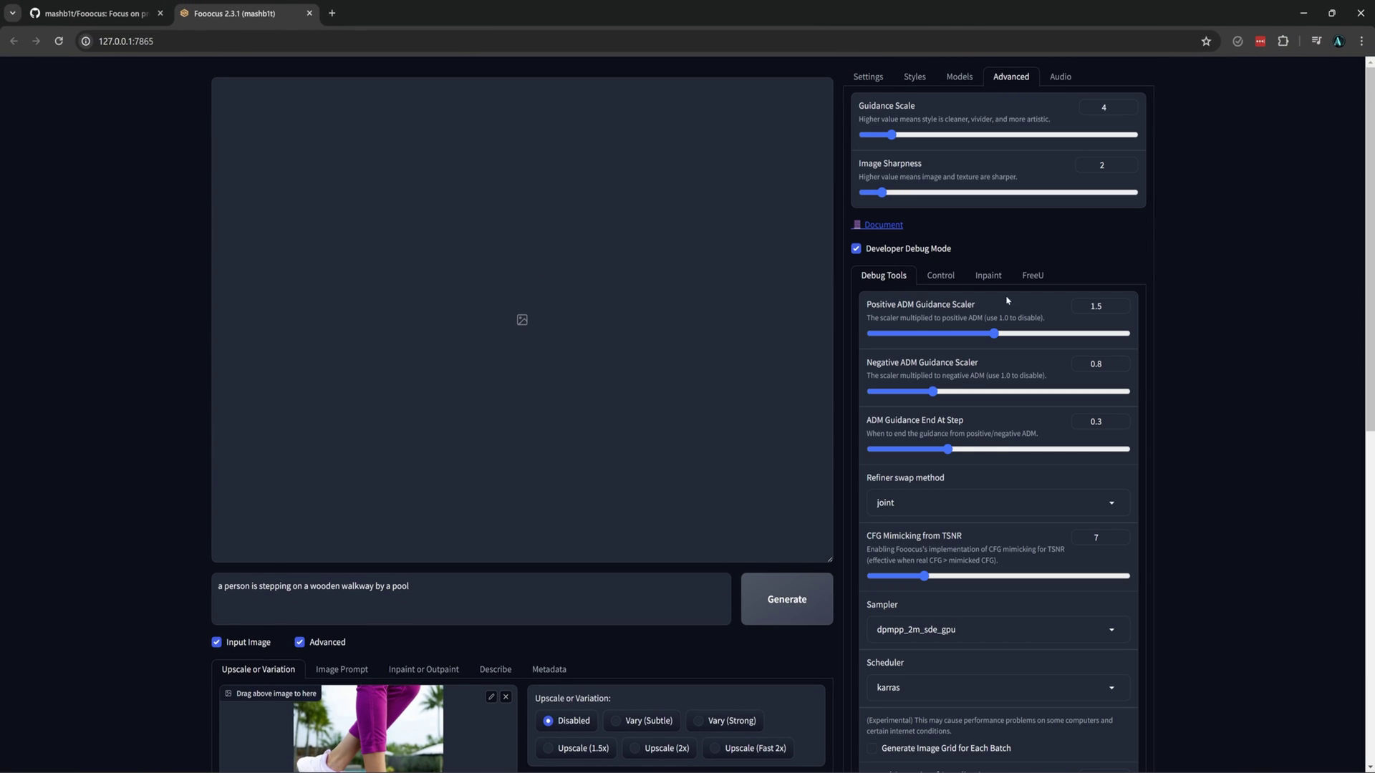
Step: Scroll the Debug Tools to Black Out NSFW and generate from the sneaker photo
scroll(1288, 363, down, 9)
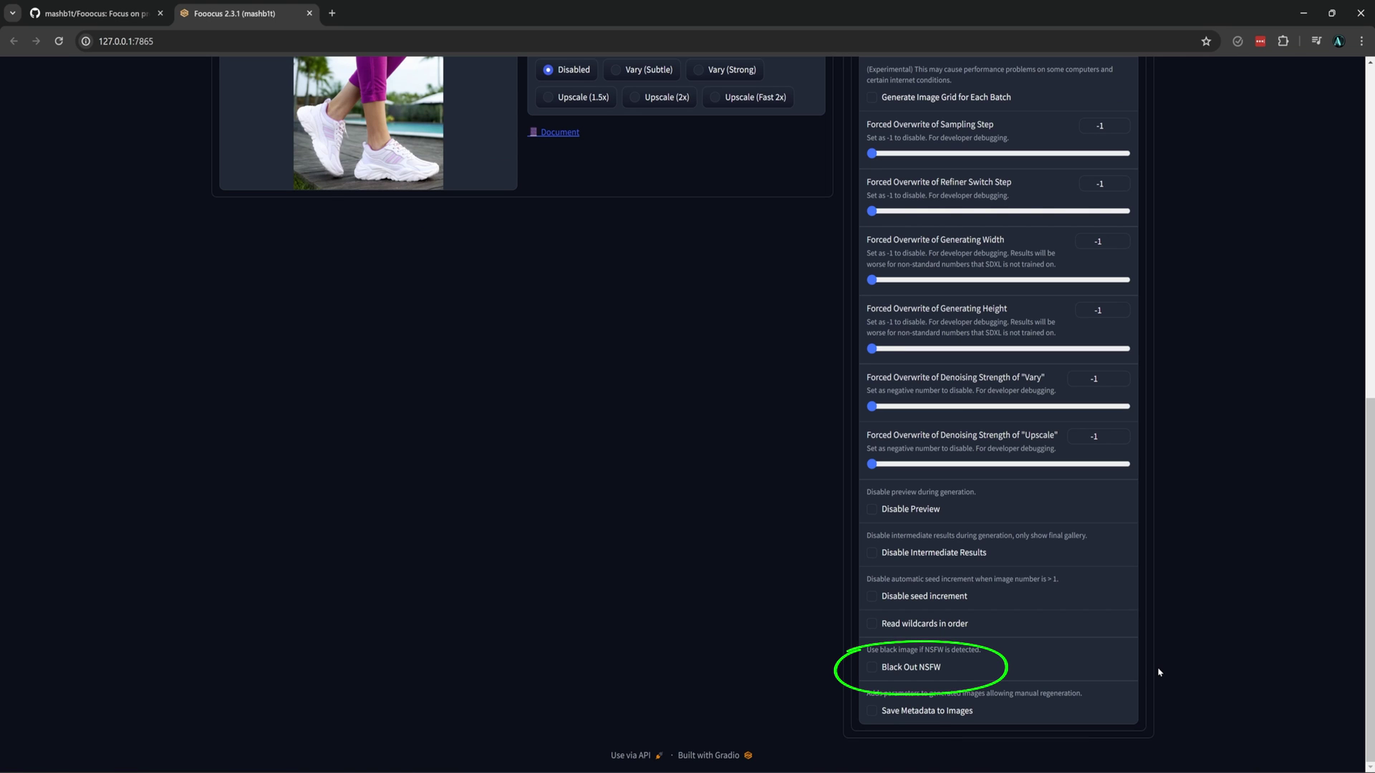
key(ctrl+Return)
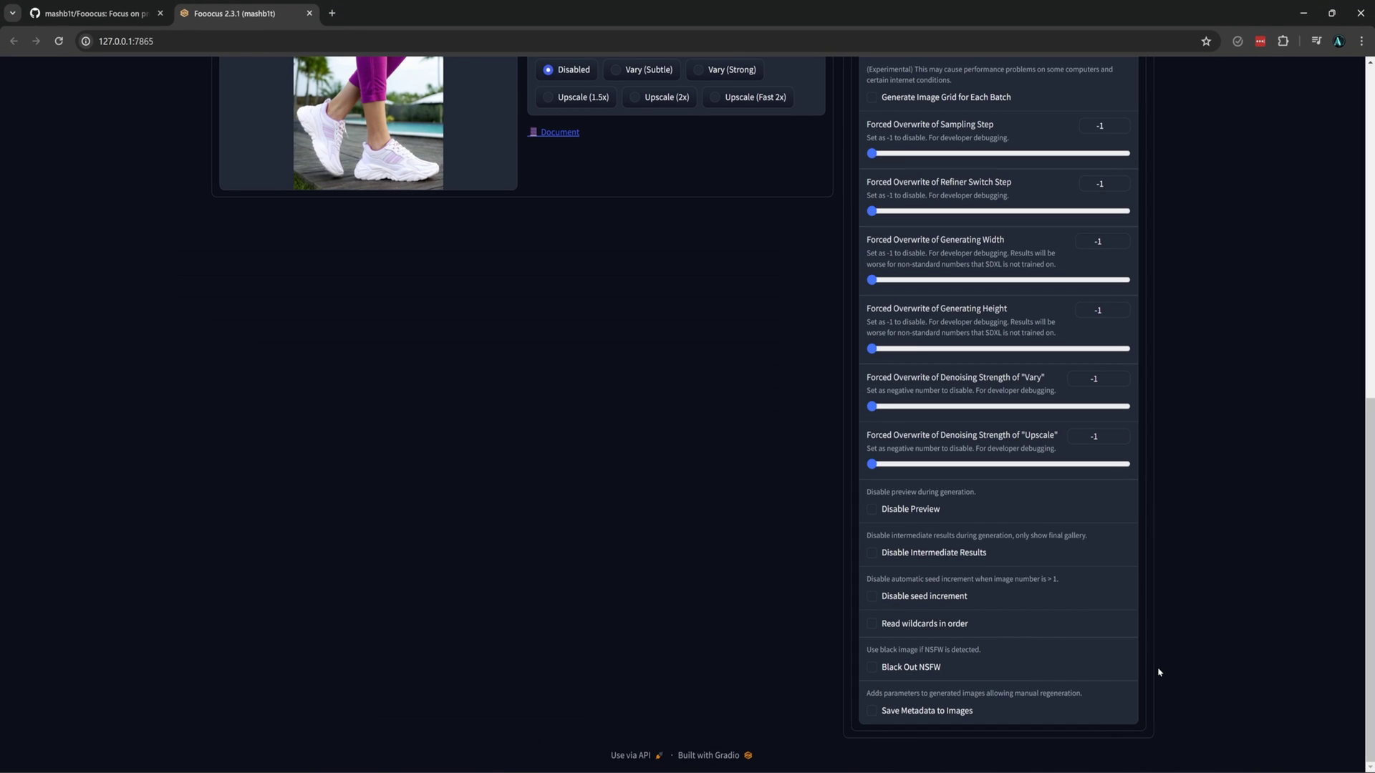
Step: Remove the sneaker input image and clear the prompt
scroll(1158, 672, up, 10)
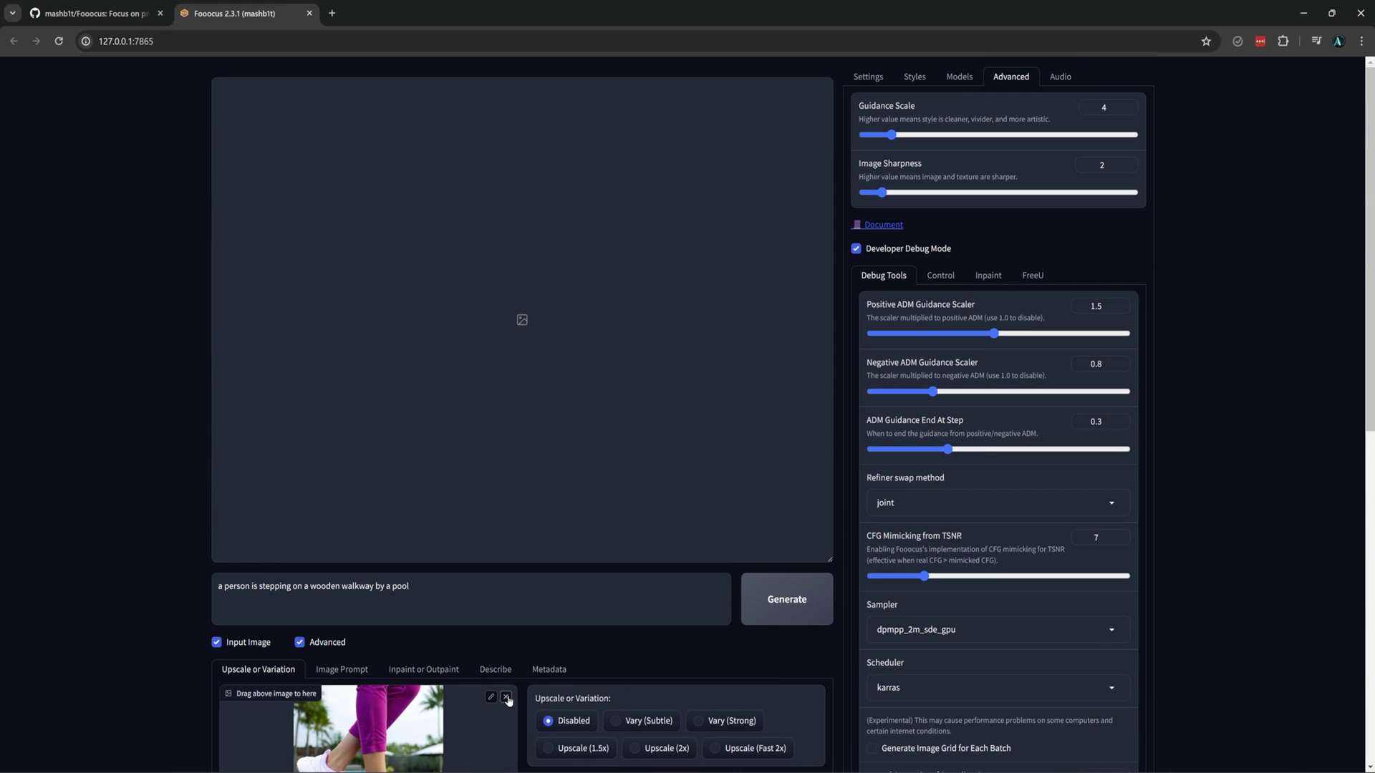
click(507, 697)
drag(415, 586, 72, 583)
key(BackSpace)
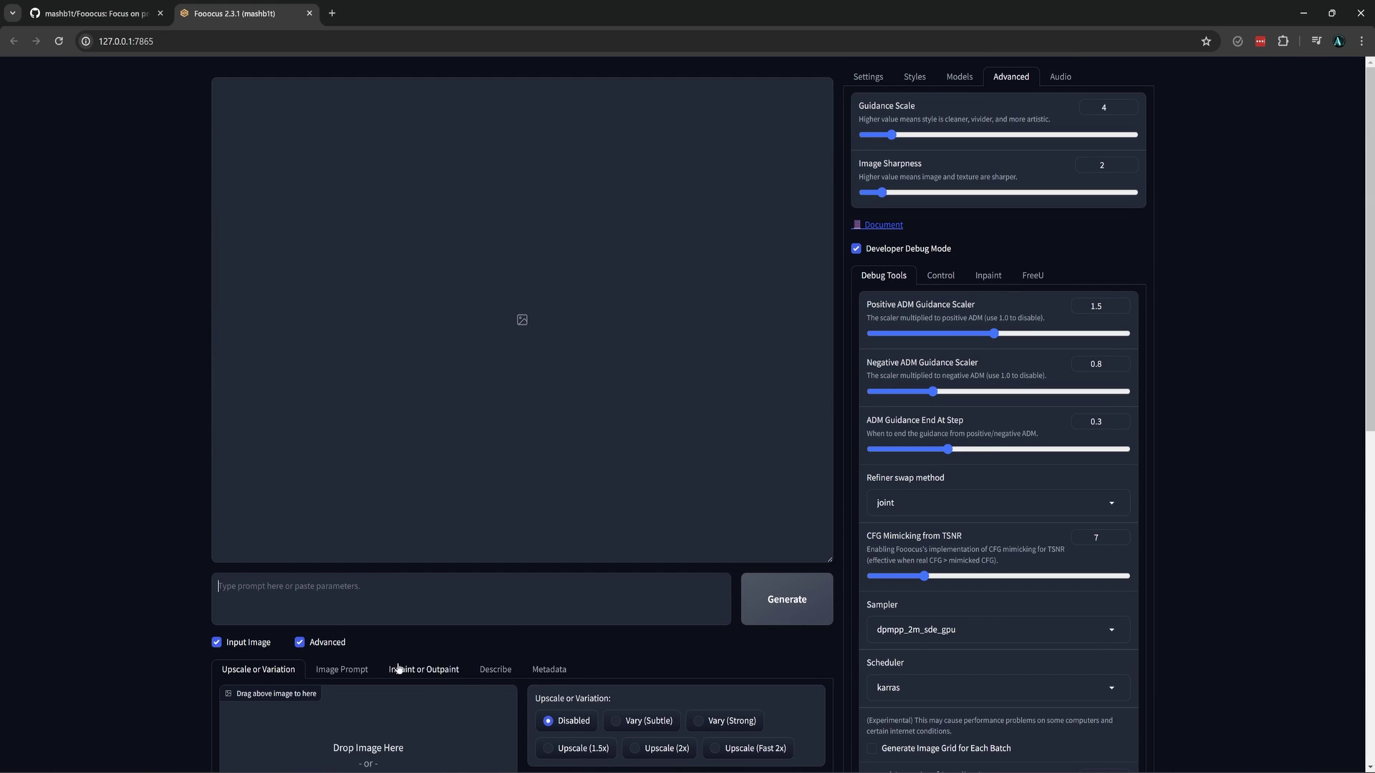
Step: Load the photo of the man in a T-shirt into Inpaint or Outpaint
click(417, 671)
scroll(473, 501, down, 5)
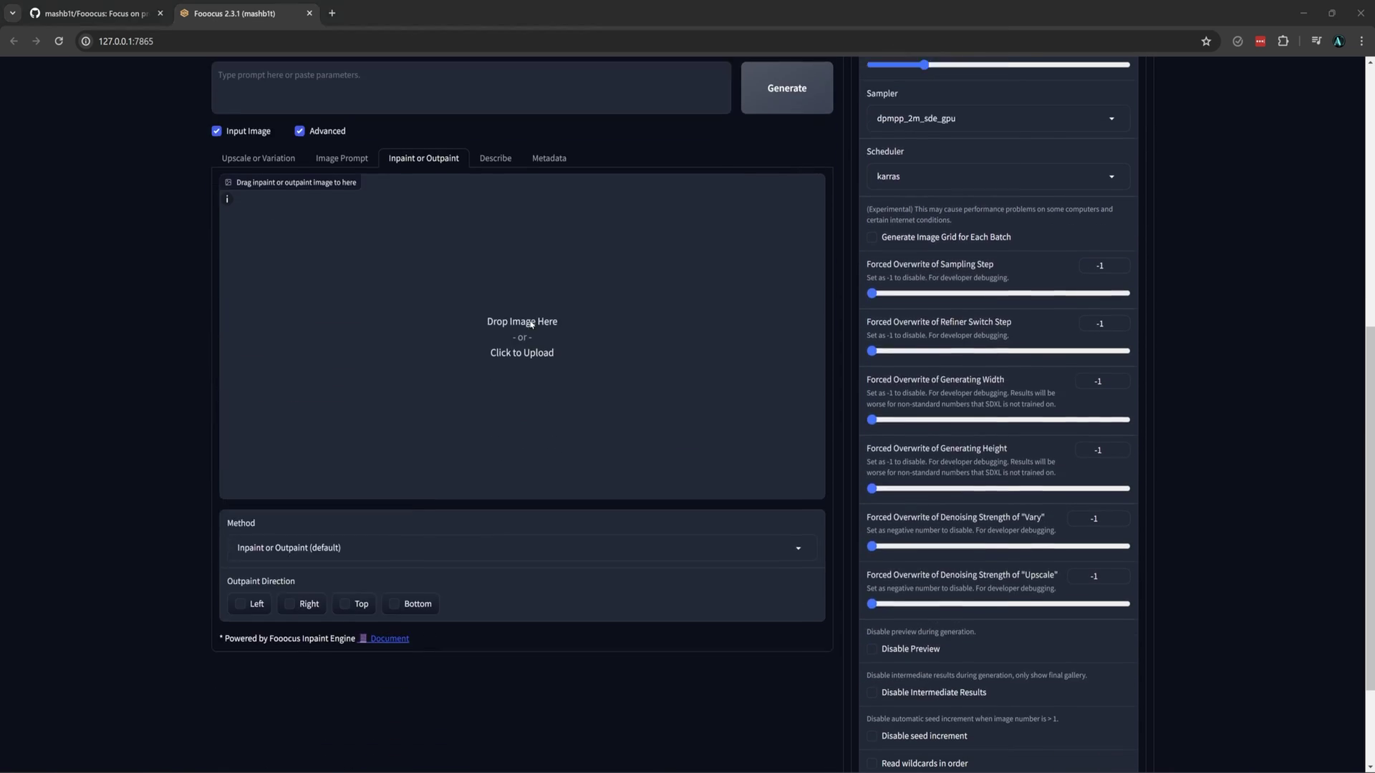
click(530, 323)
click(287, 118)
key(Return)
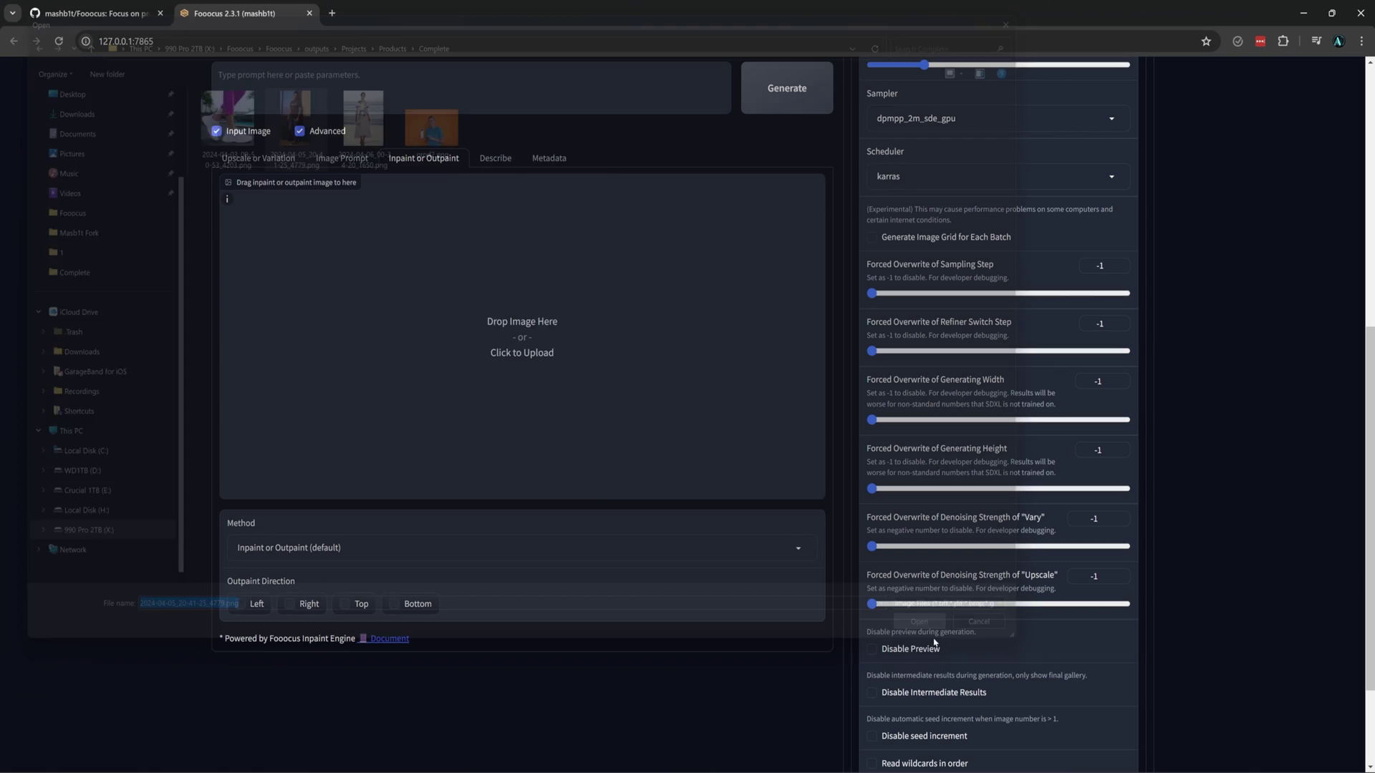
Step: Turn on Enable Mask Upload in the Advanced inpaint settings
scroll(1160, 411, up, 6)
scroll(1107, 358, up, 1)
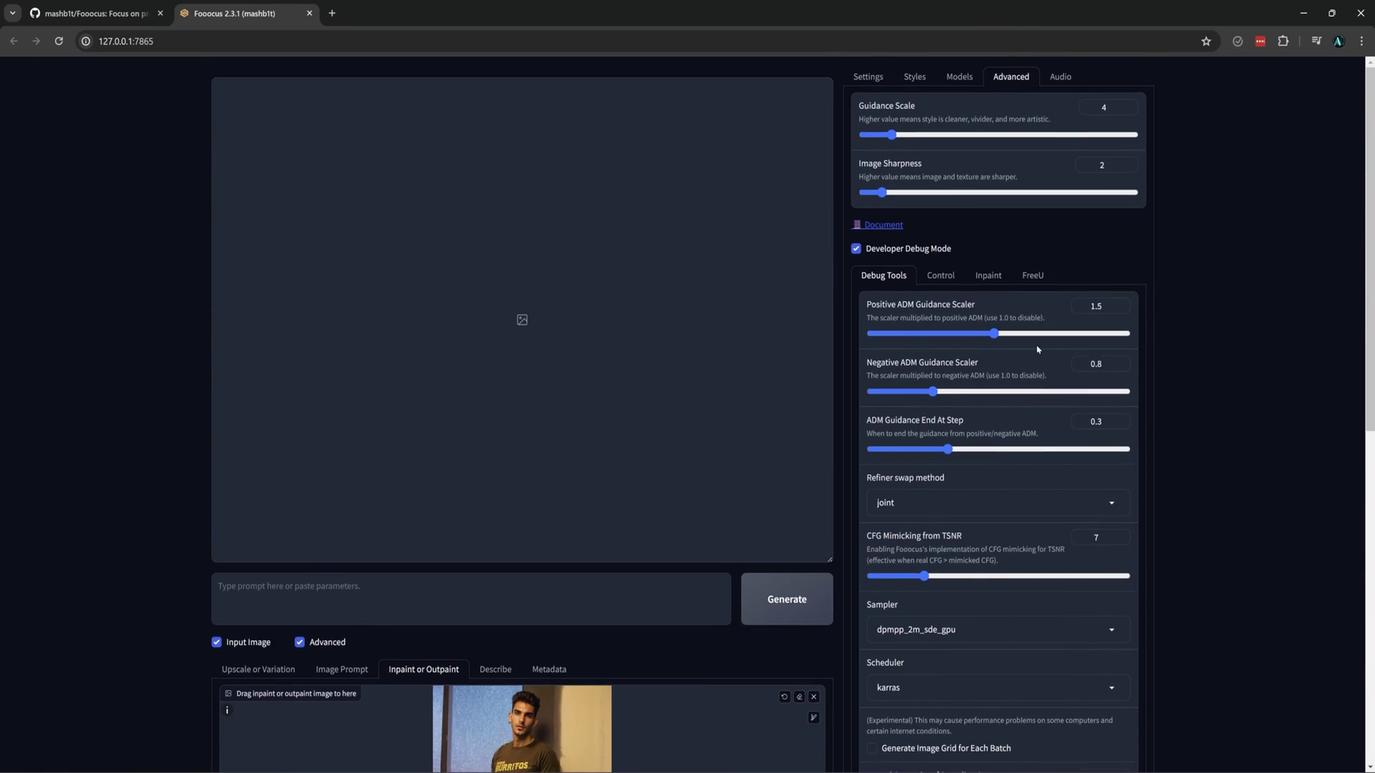
click(989, 277)
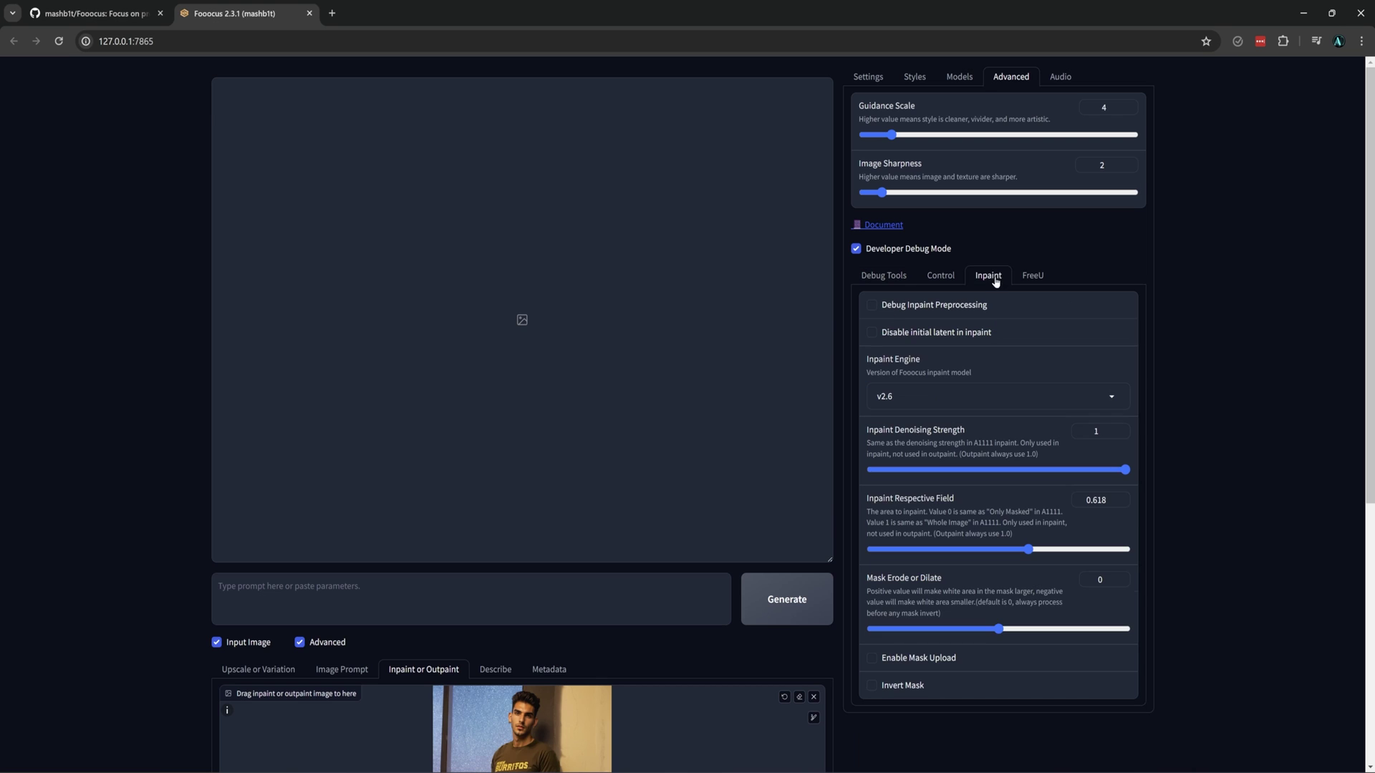
click(885, 663)
scroll(885, 664, down, 5)
scroll(885, 664, down, 1)
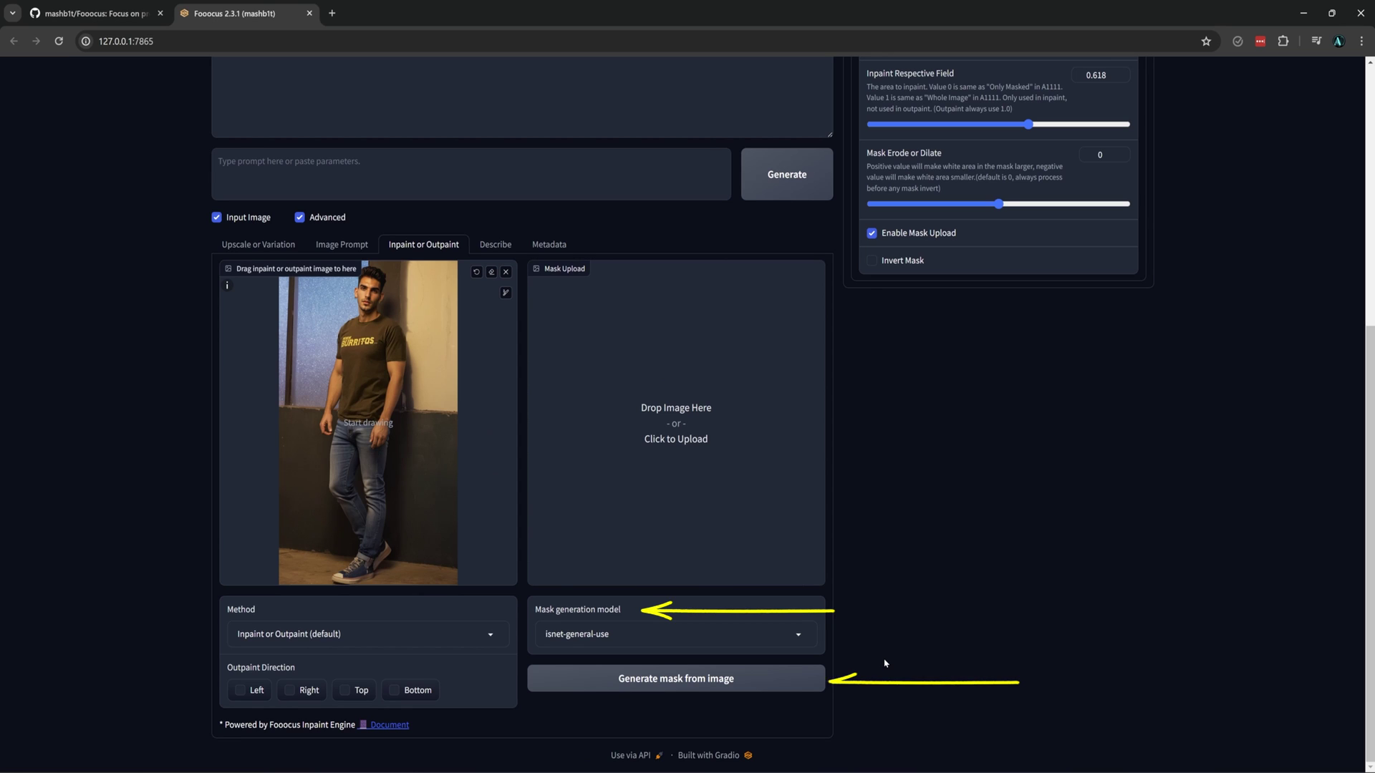
Step: Generate an isnet-general-use silhouette mask of the man, then reopen the mask model list
click(801, 636)
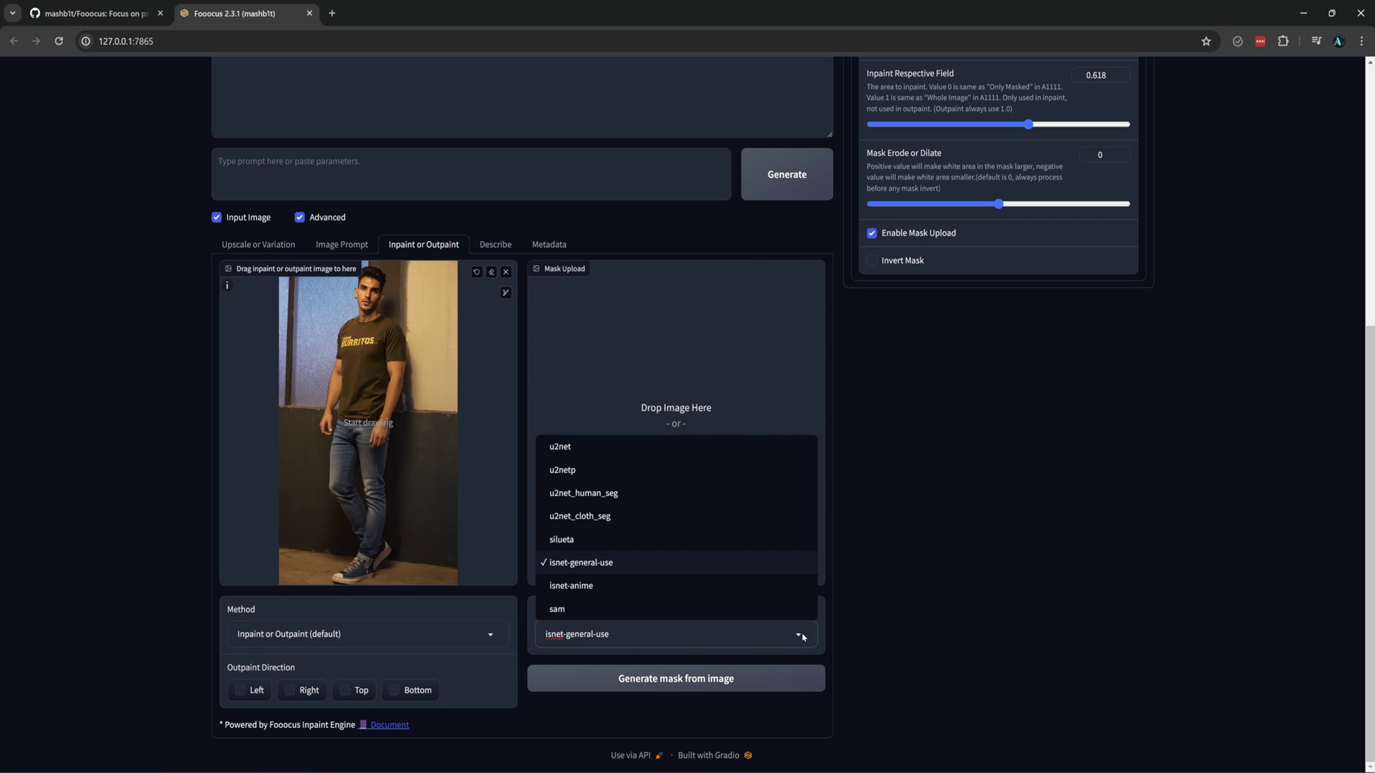
key(alt+Tab)
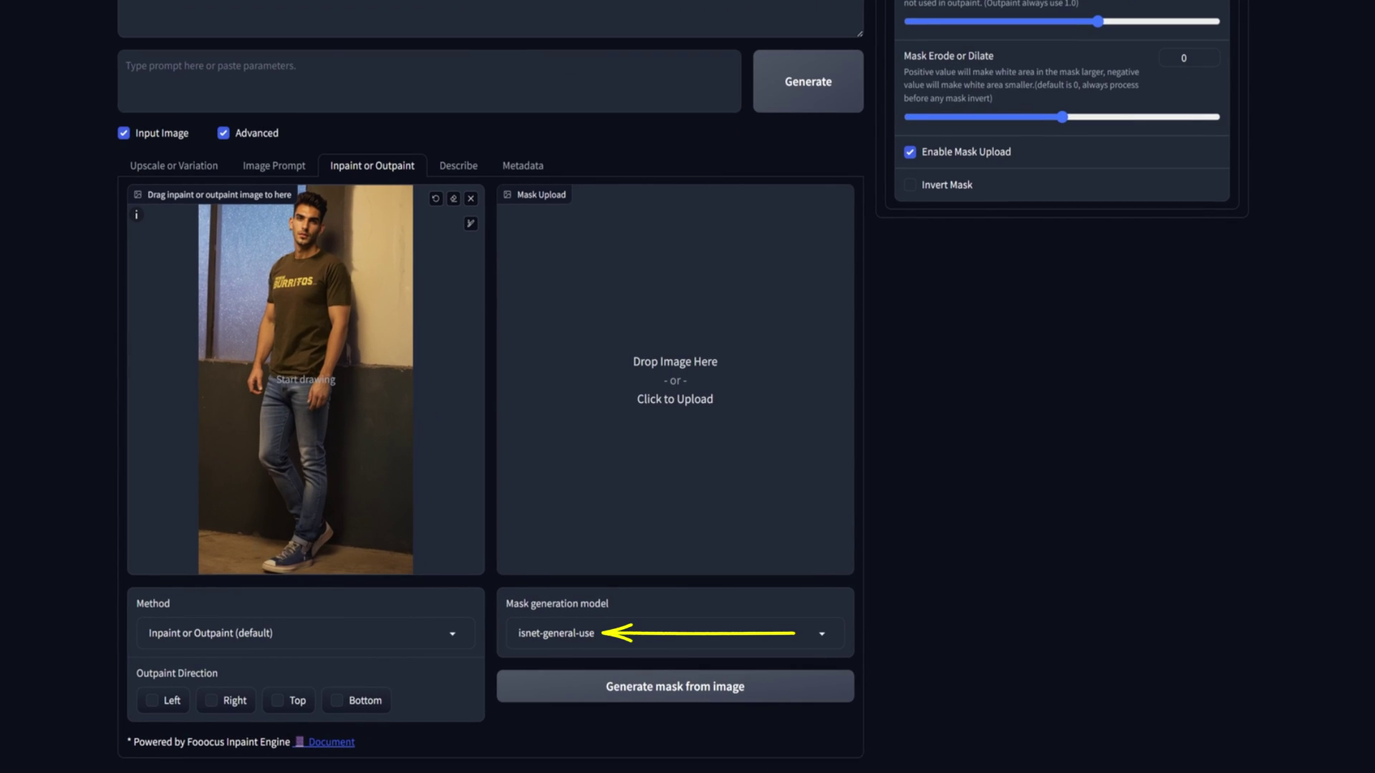
click(685, 690)
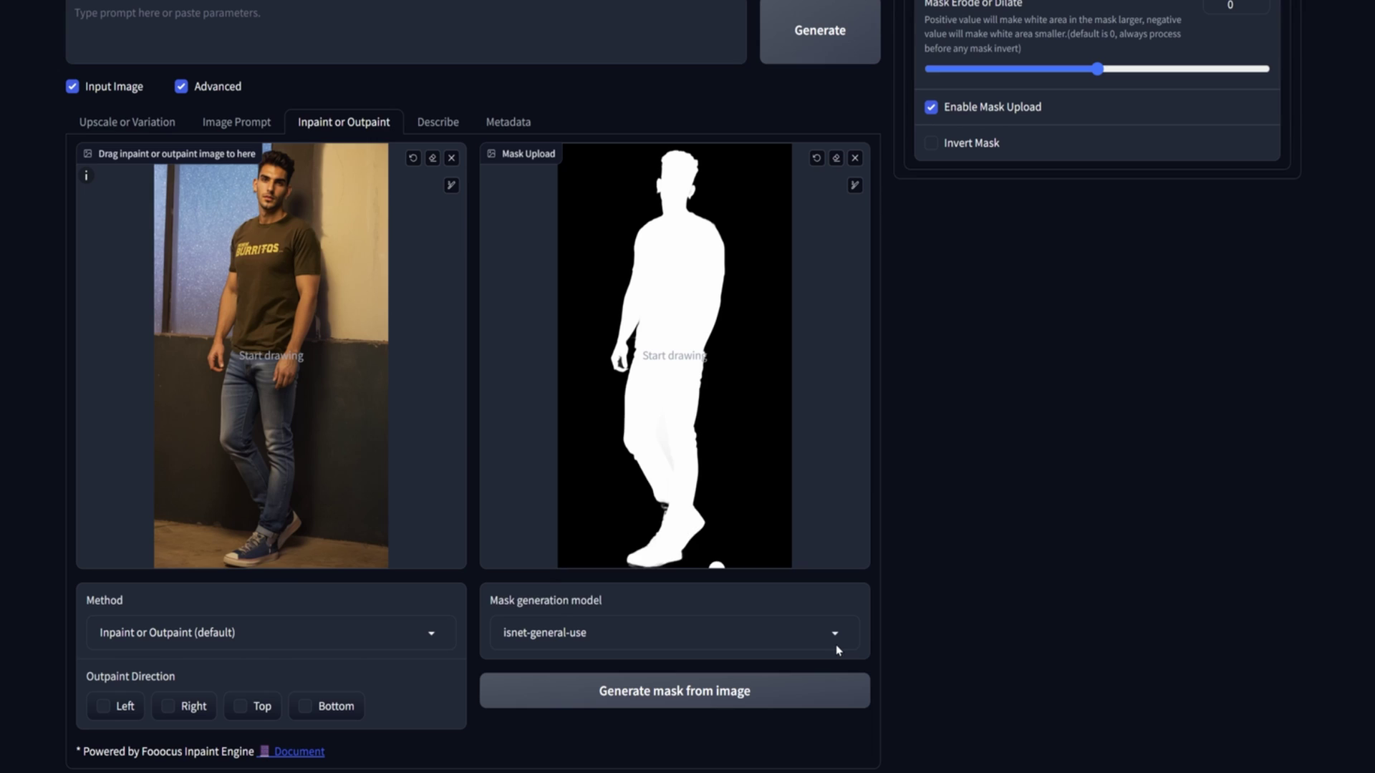
click(797, 635)
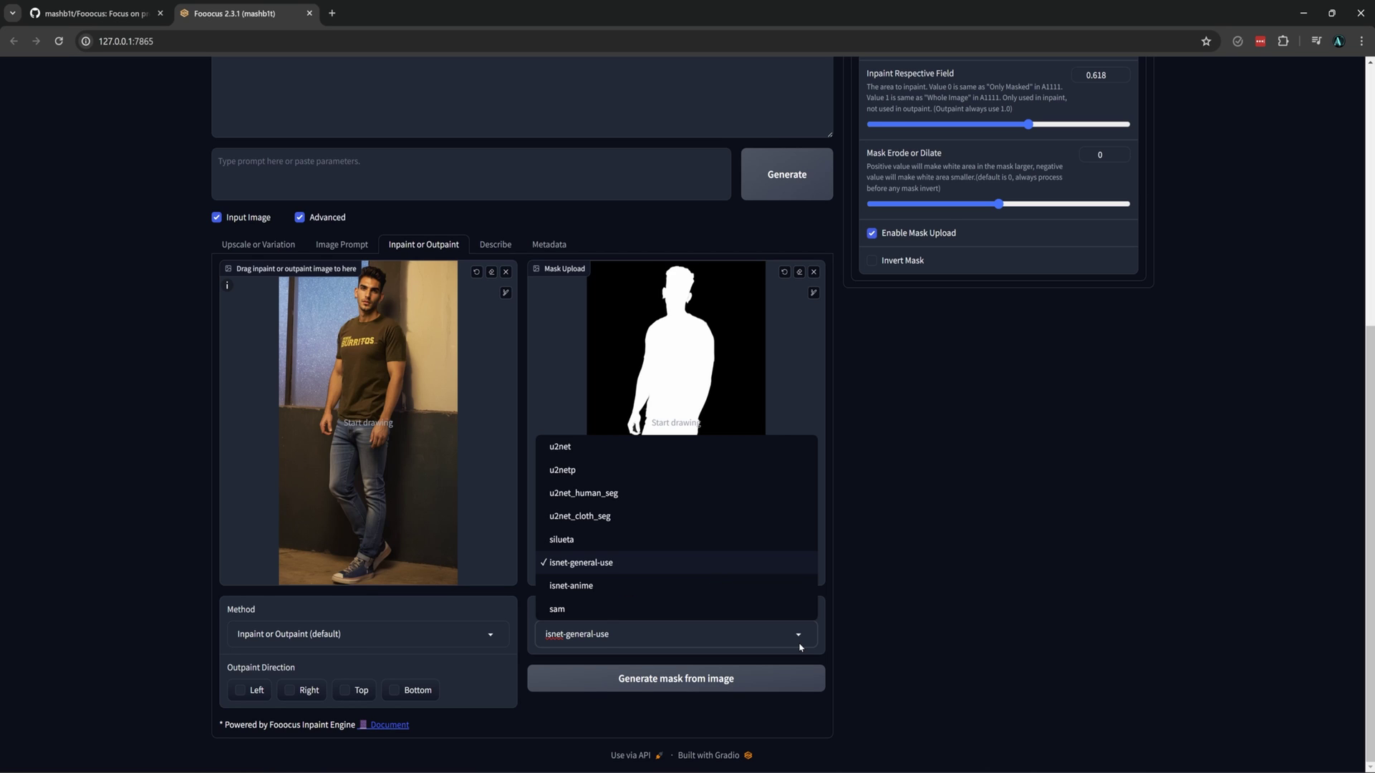
Step: With u2net_cloth_seg, generate masks for cloth categories upper, lower, and full
click(629, 516)
click(666, 693)
click(573, 644)
click(664, 736)
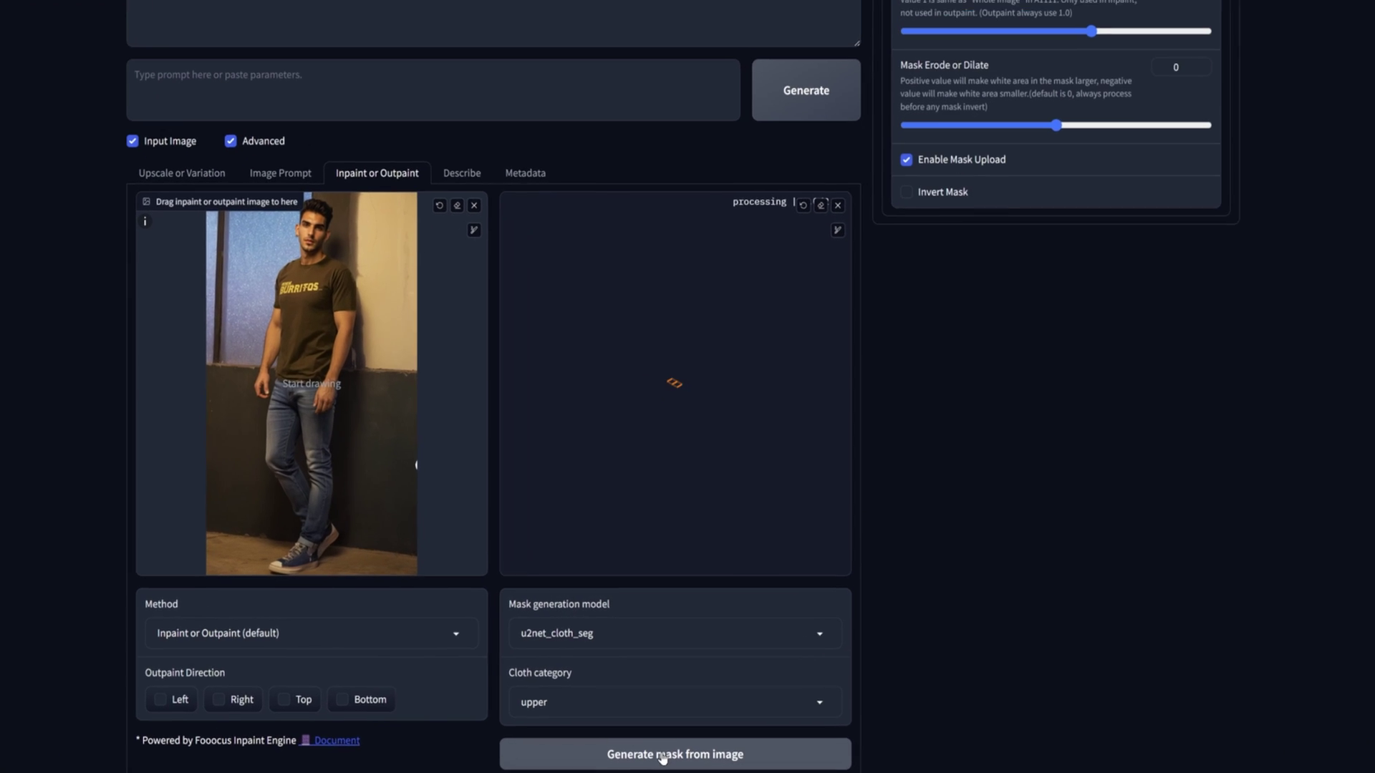
click(665, 719)
click(654, 673)
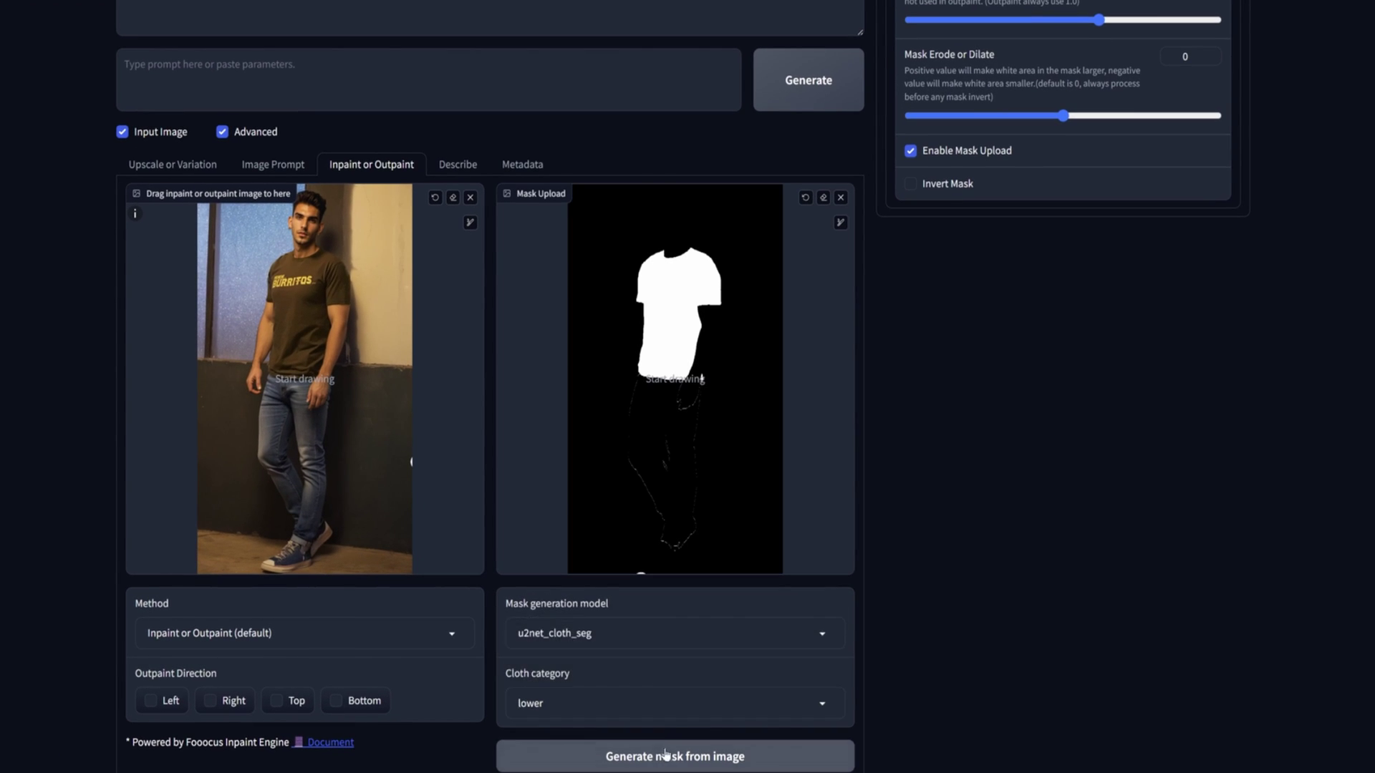
click(666, 758)
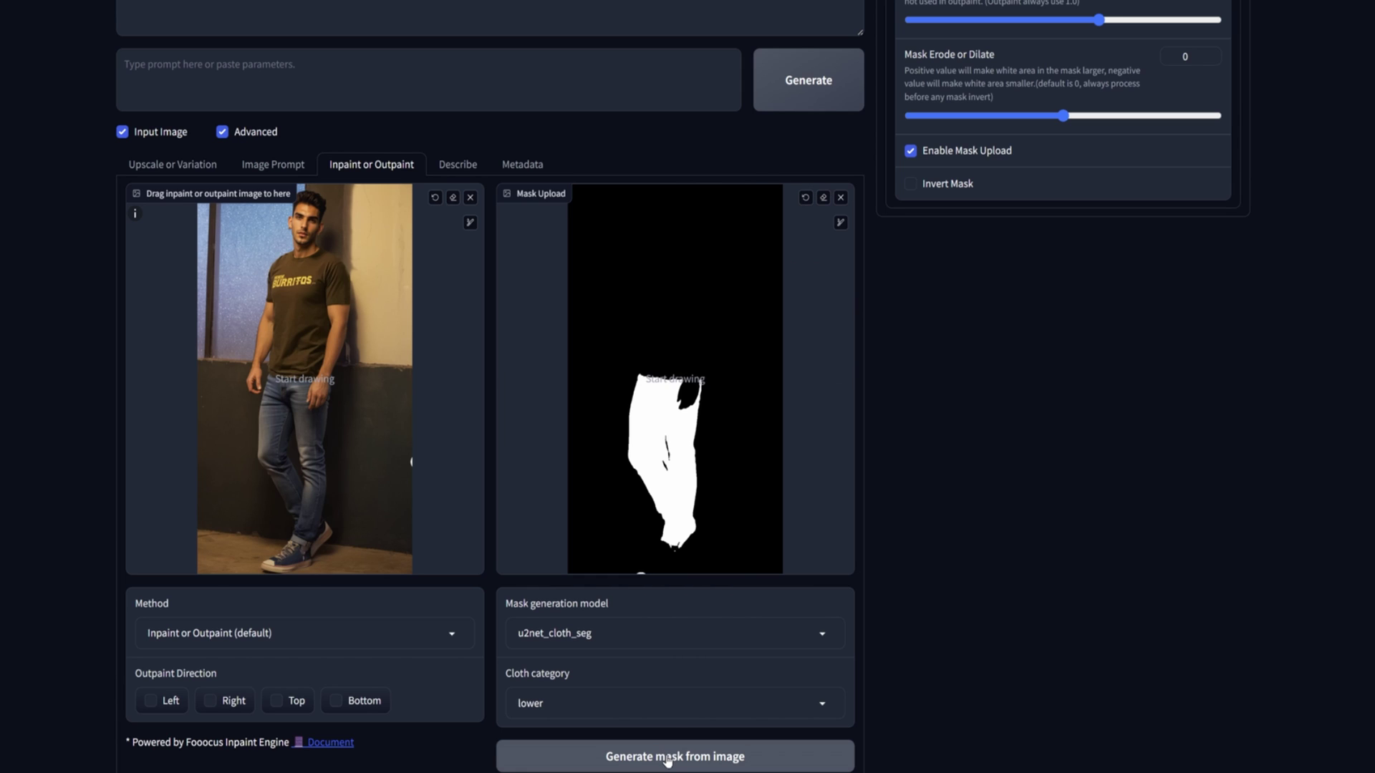
click(670, 702)
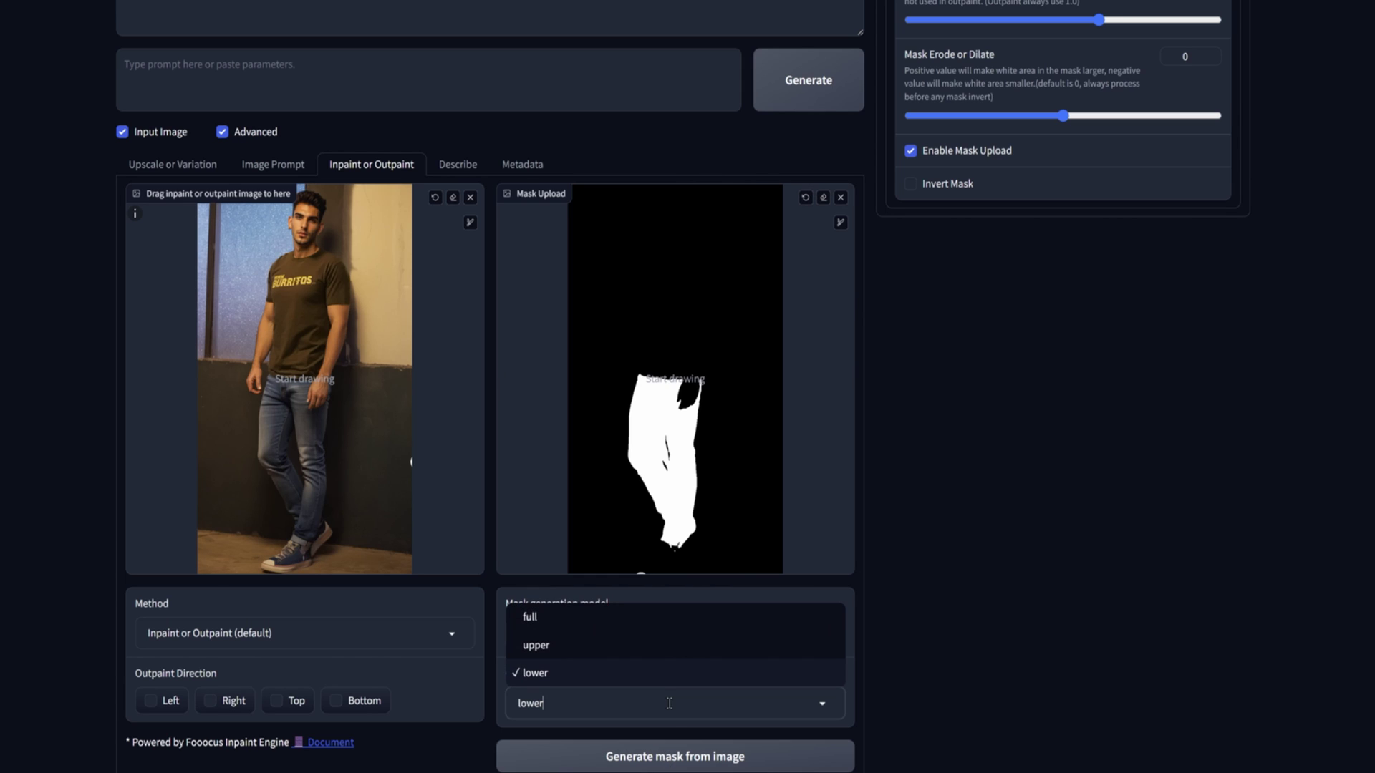
click(670, 620)
click(685, 761)
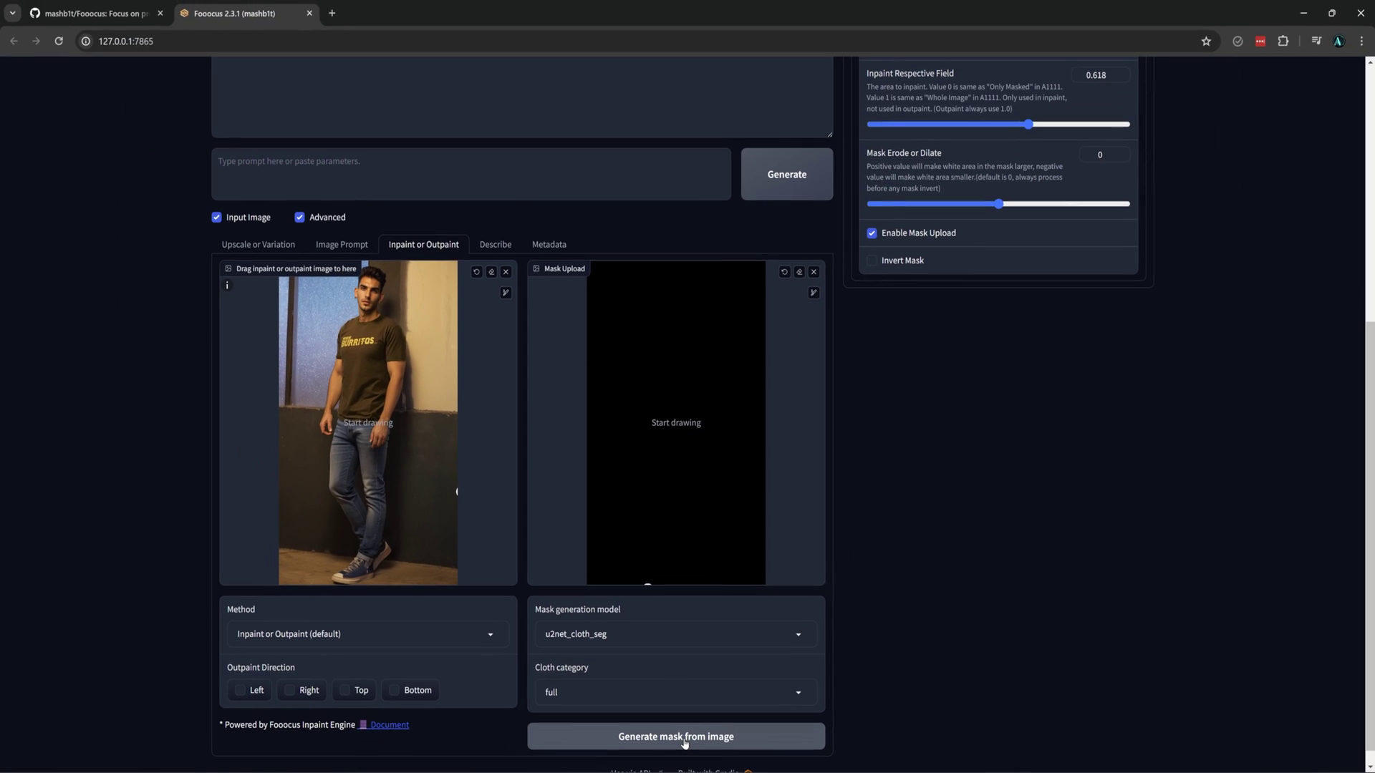
Step: Switch the mask model to sam and generate a mask from the prompt 't-shirt'
click(800, 638)
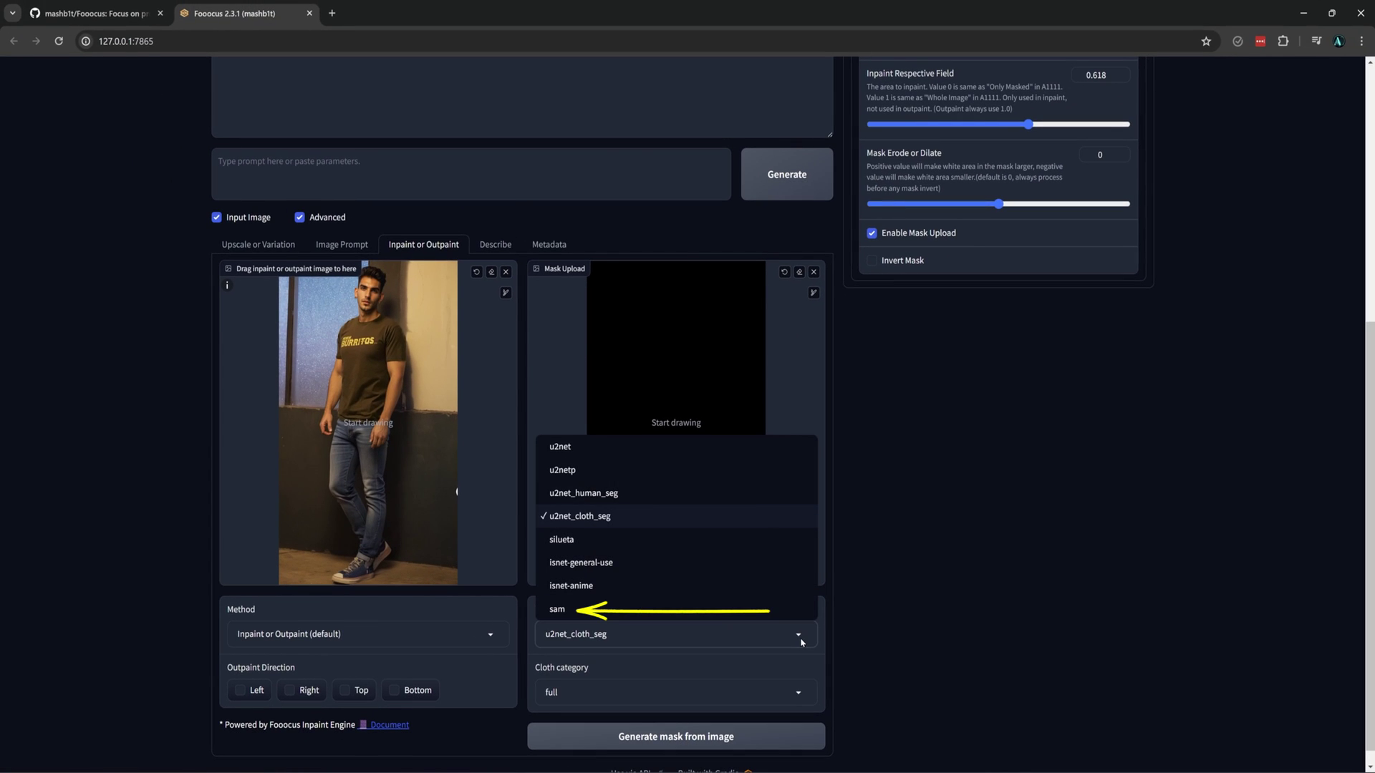
click(566, 610)
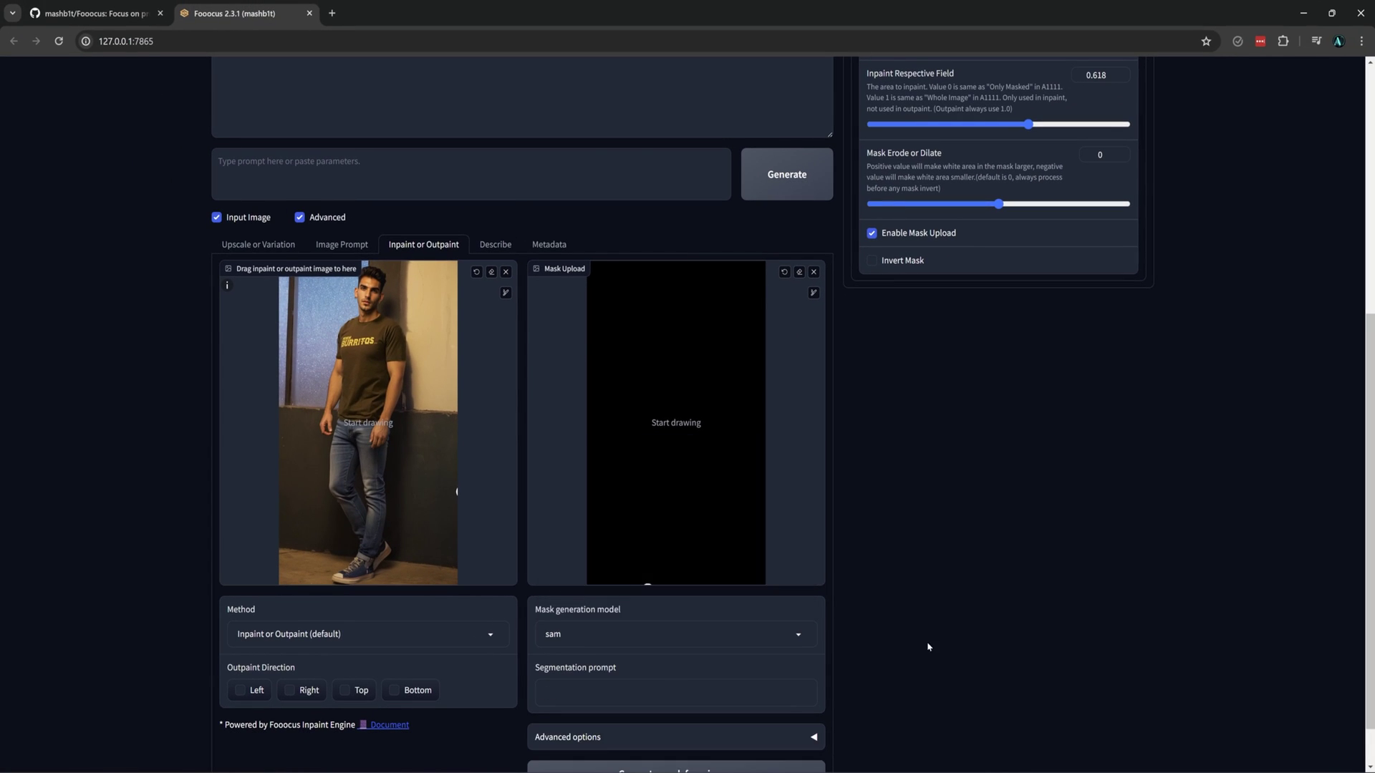
click(664, 682)
text(t-shirt)
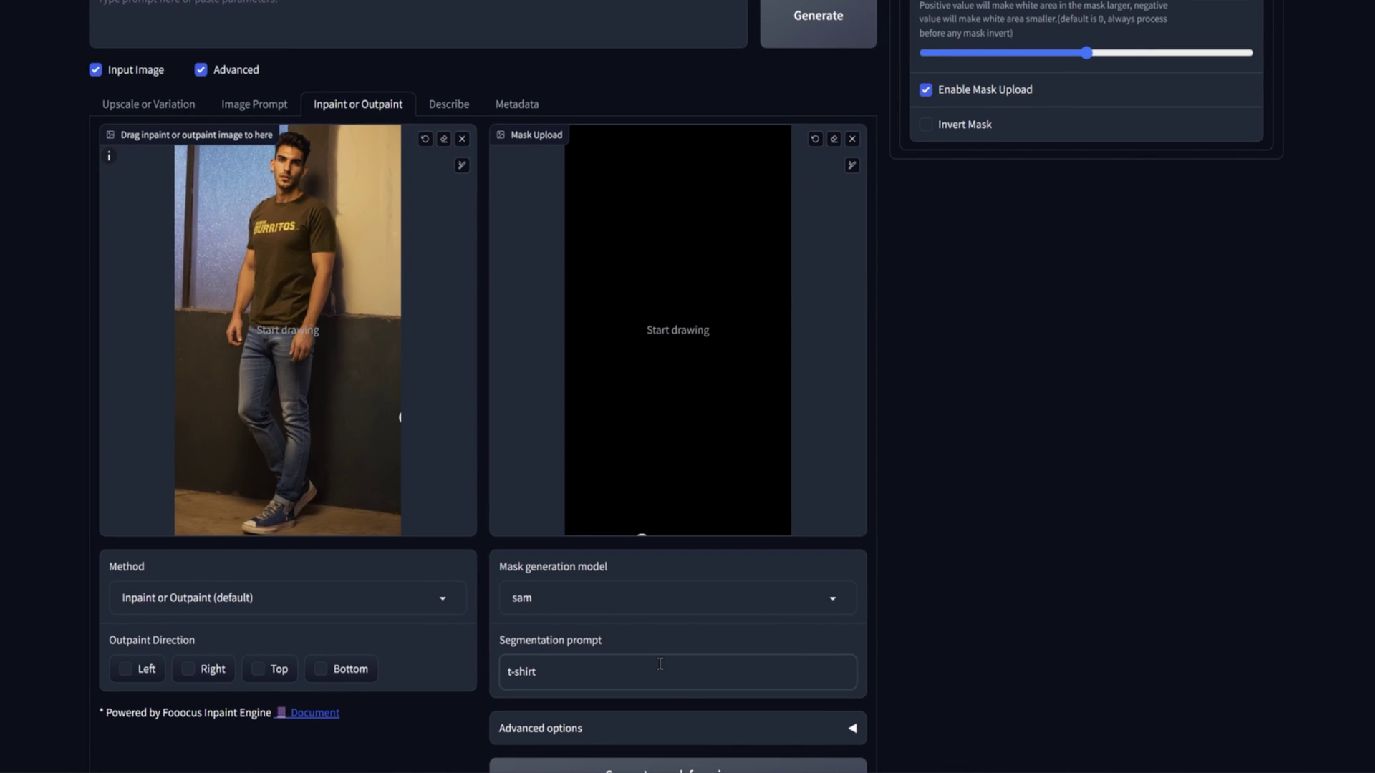
scroll(720, 762, down, 1)
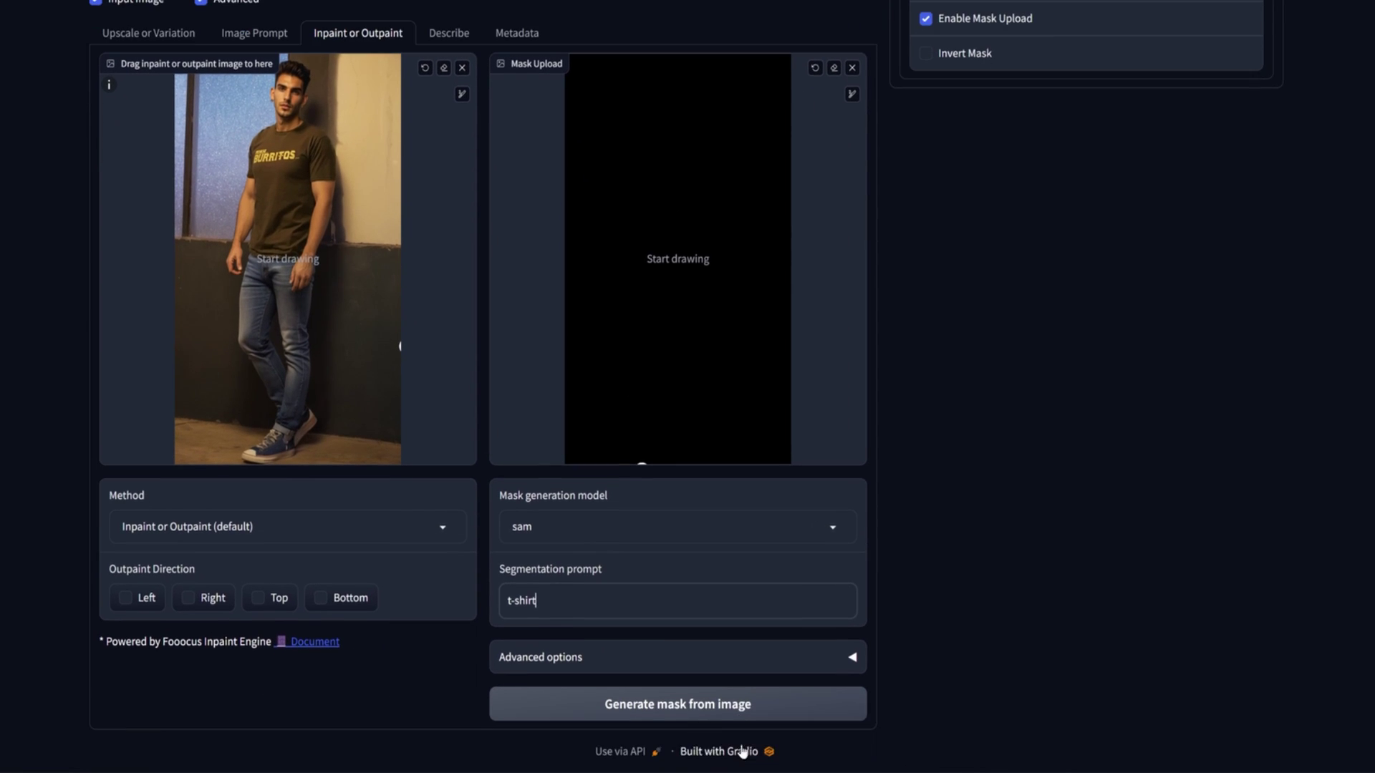
click(736, 709)
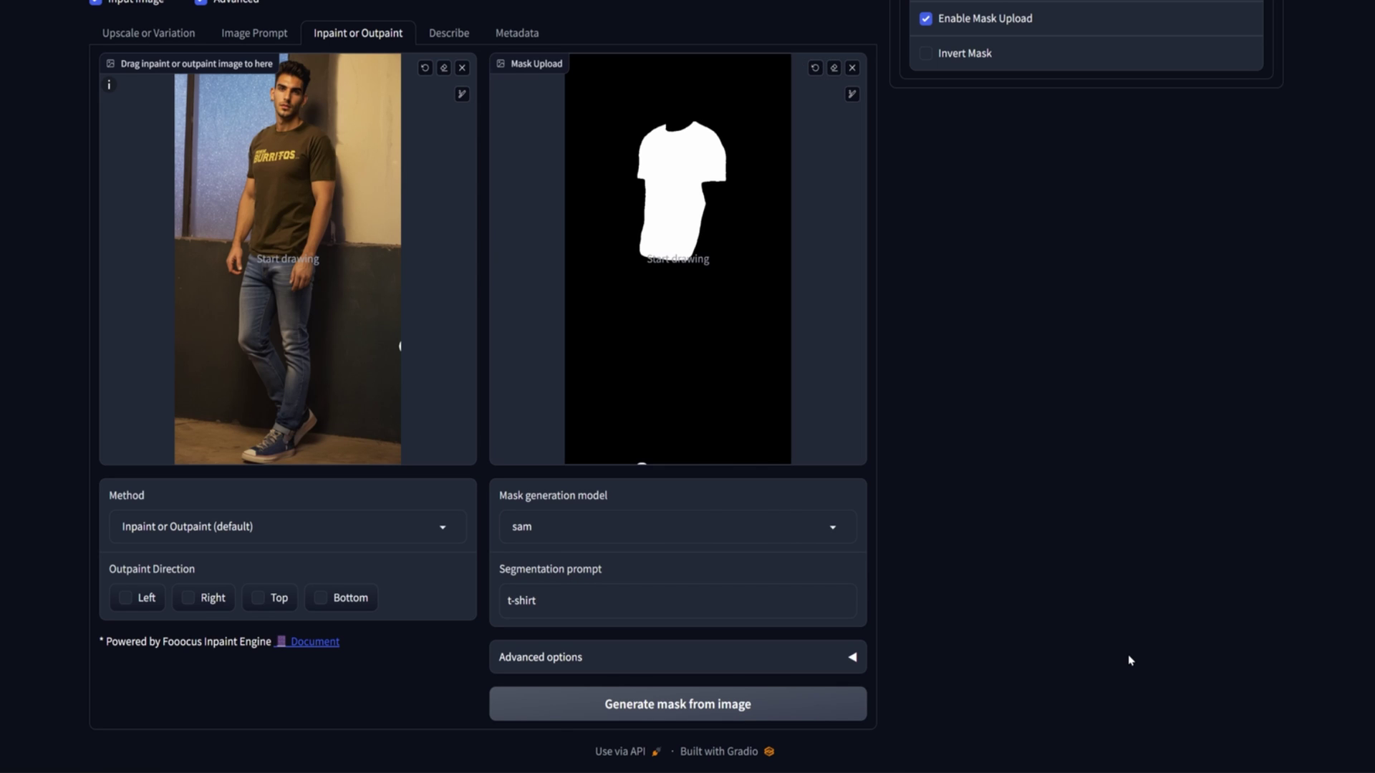
Step: Change the segmentation prompt to 'Jeans' and generate a jeans mask
triple_click(544, 603)
text(Jeans)
click(698, 704)
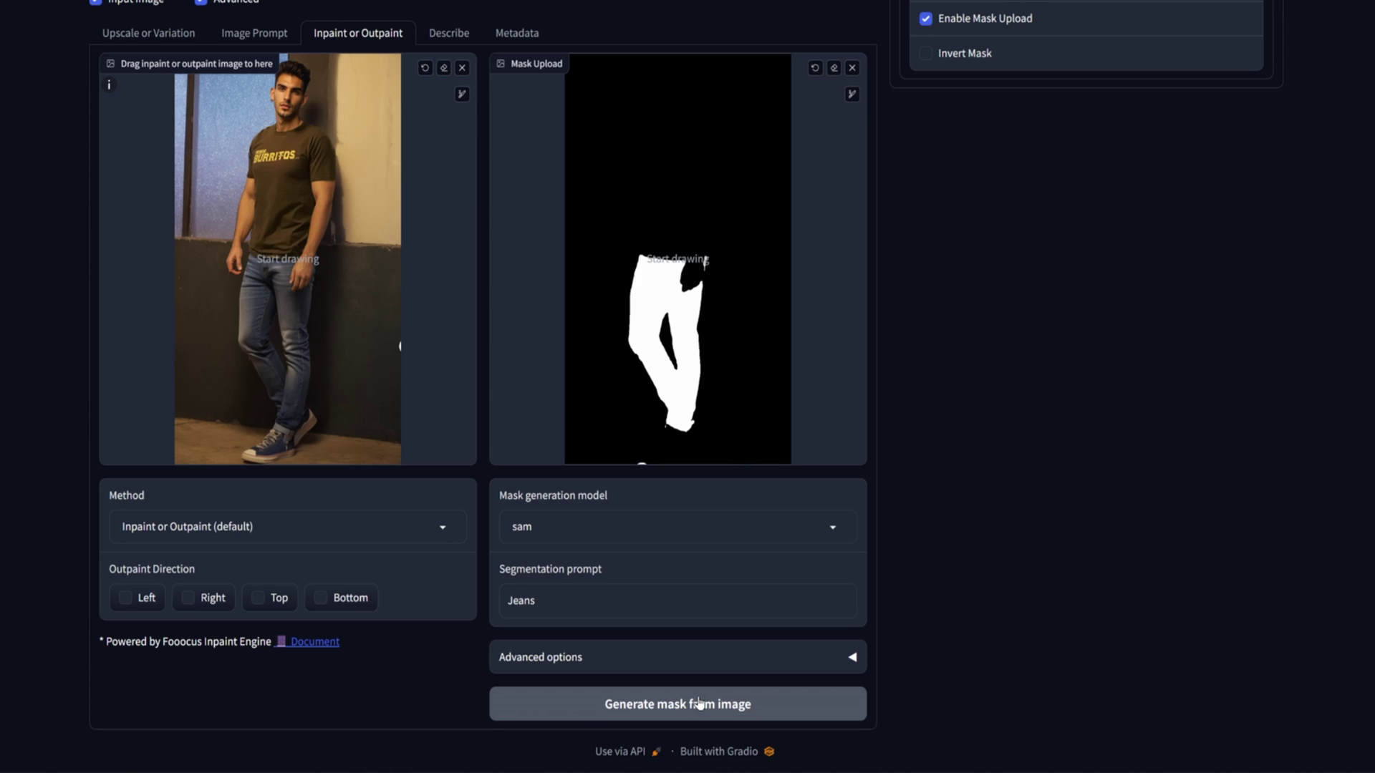
Step: Replace the inpaint image with the white-sneakers photo
click(462, 67)
click(321, 87)
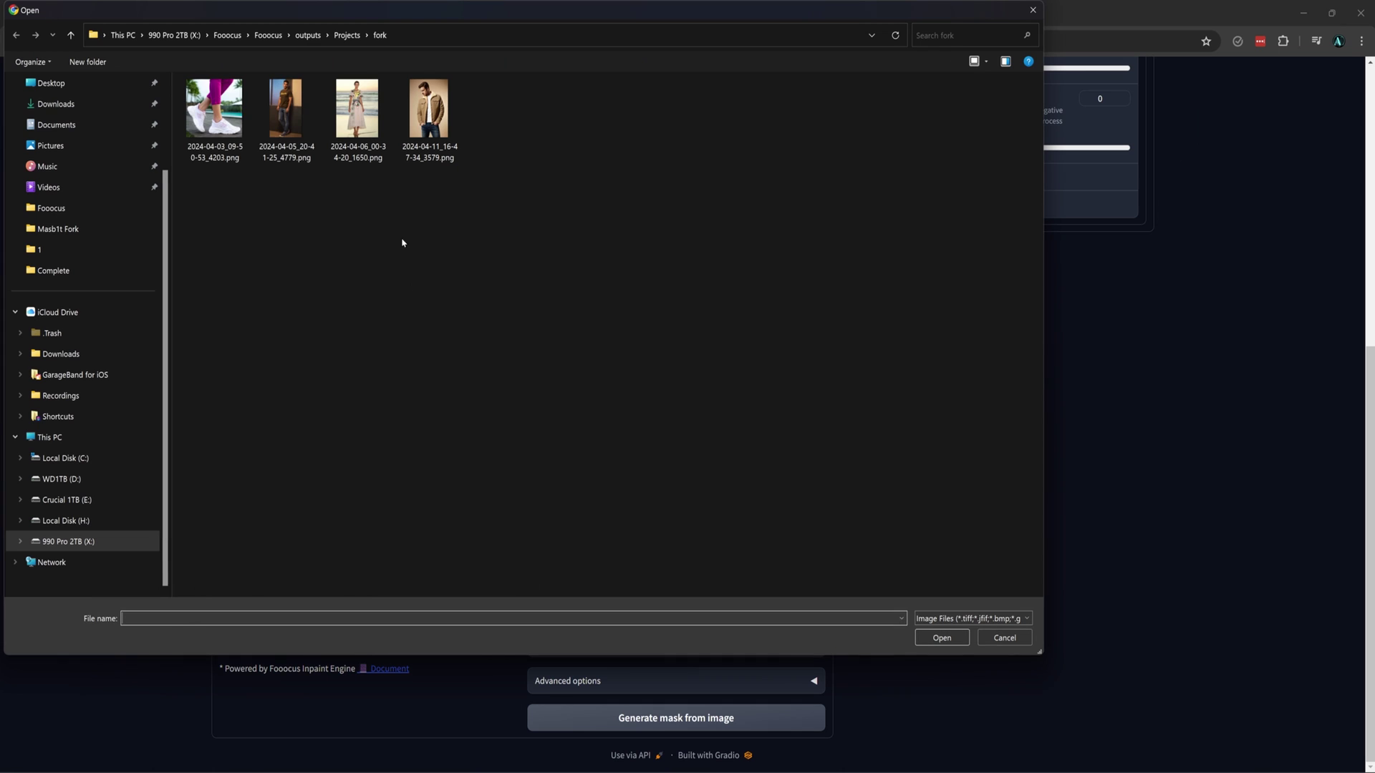
click(214, 107)
click(942, 638)
Step: Generate shoe masks, extending the prompt to 'shoes, sneakers, tennis shoes'
double_click(640, 628)
text(shoes)
click(679, 717)
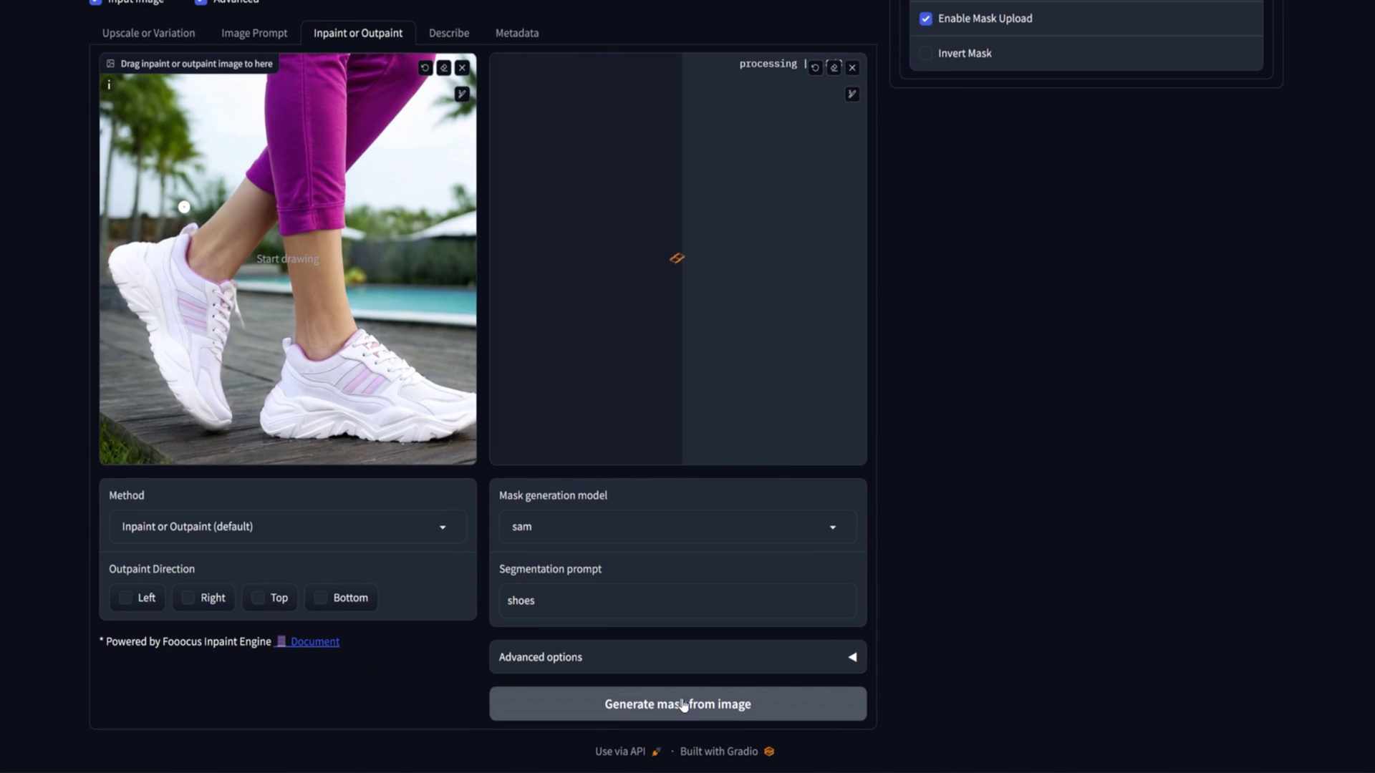
click(552, 608)
text(, sneakers)
click(653, 703)
click(620, 608)
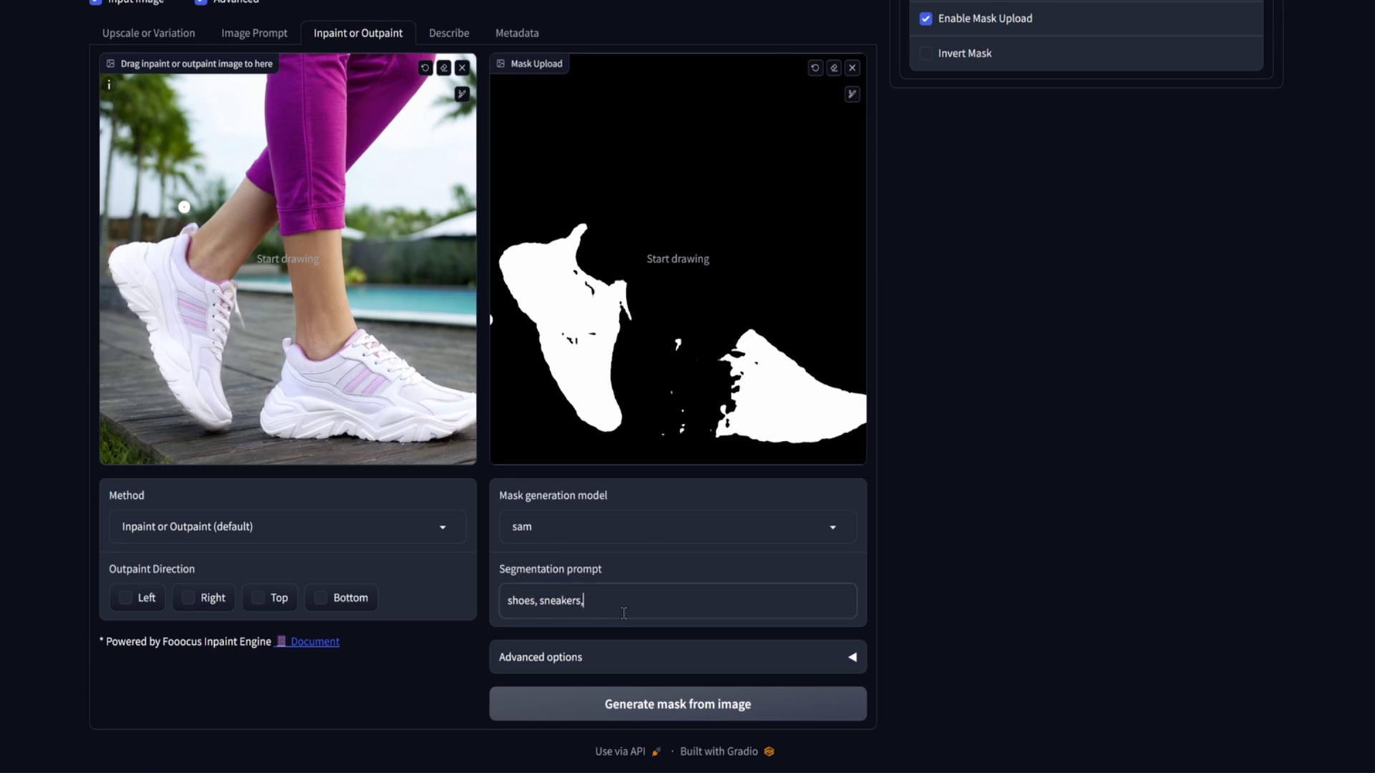
text(, tennis shoes)
click(678, 703)
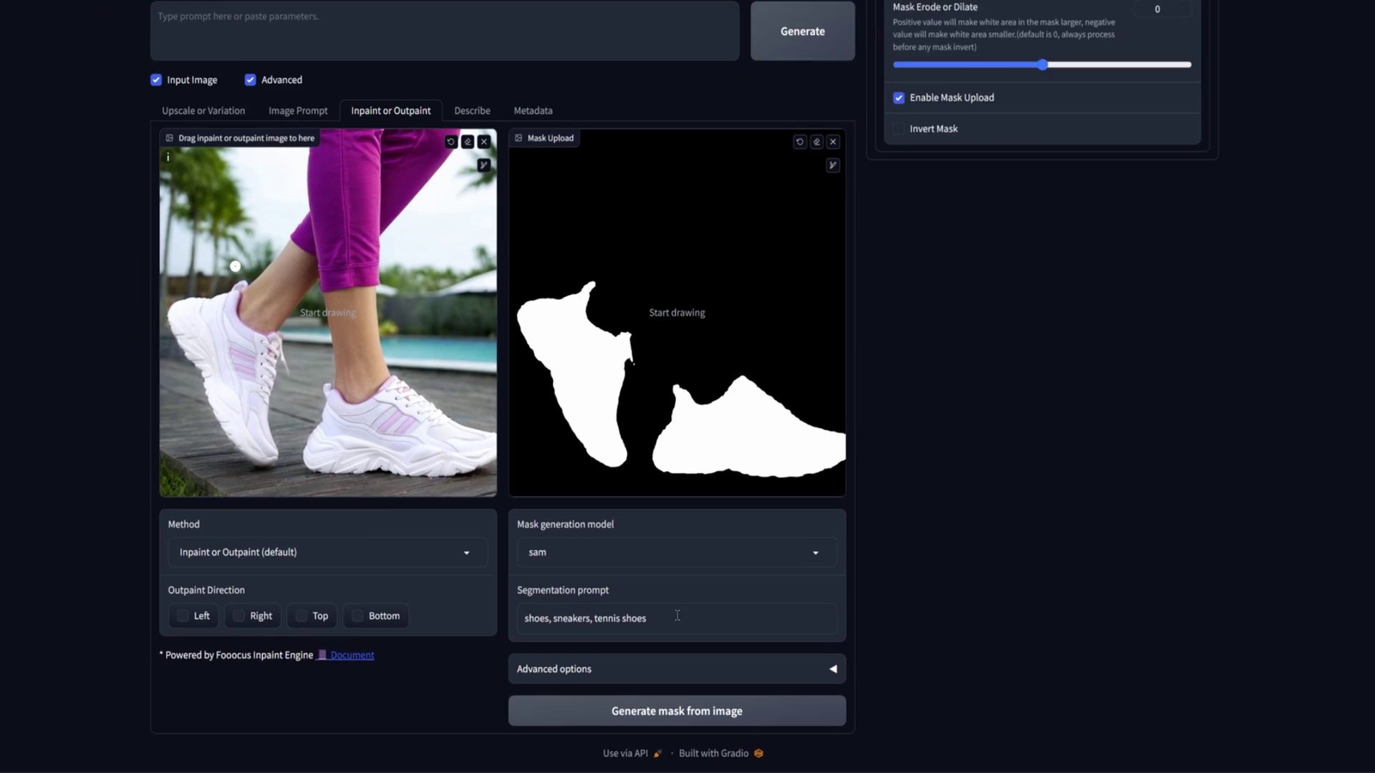
Step: Expand the advanced SAM options, review the sam_vit_b/h/l models unchanged, and tick Quantization
click(788, 657)
scroll(962, 578, down, 2)
scroll(901, 635, down, 1)
click(792, 550)
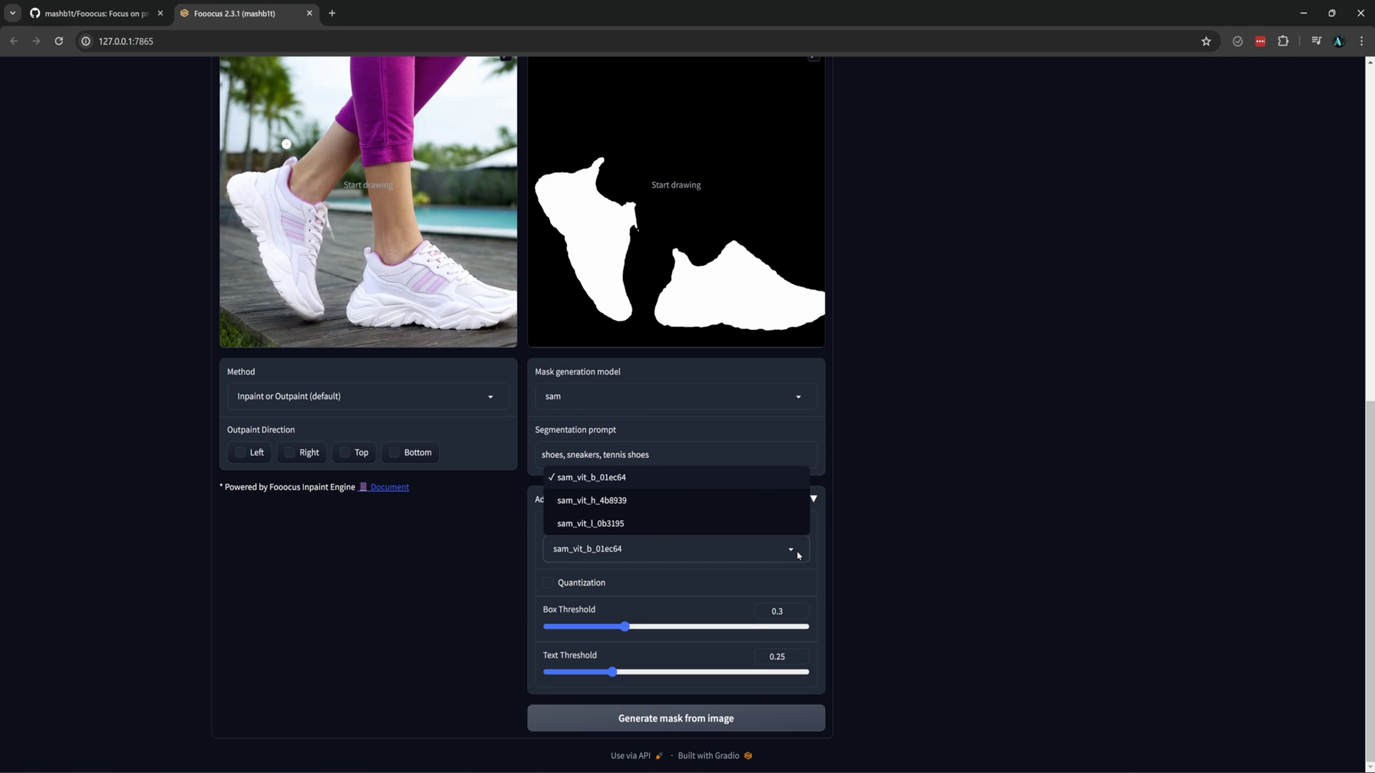
click(902, 562)
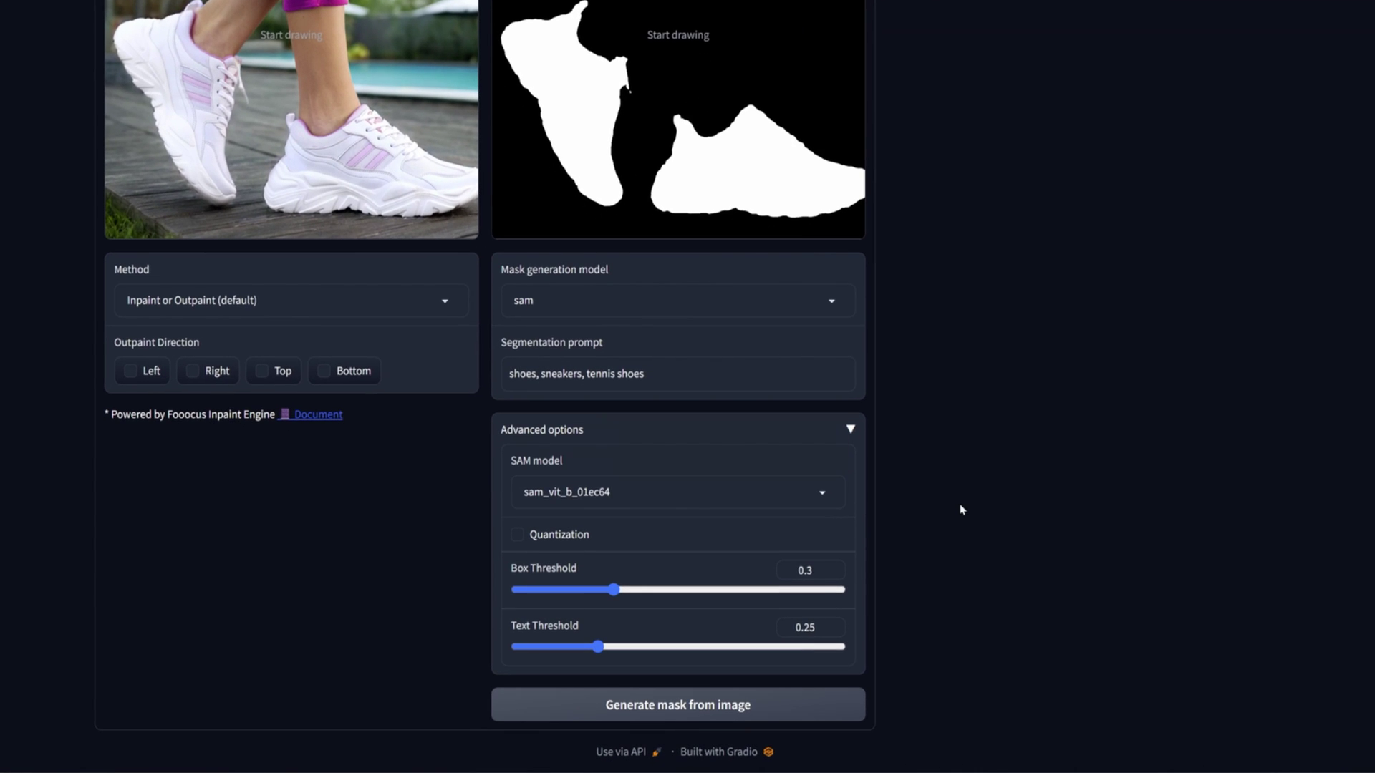
click(540, 544)
Step: Regenerate the Hair mask while raising Box Threshold through 0.5 and 0.7 to 0.85
click(788, 712)
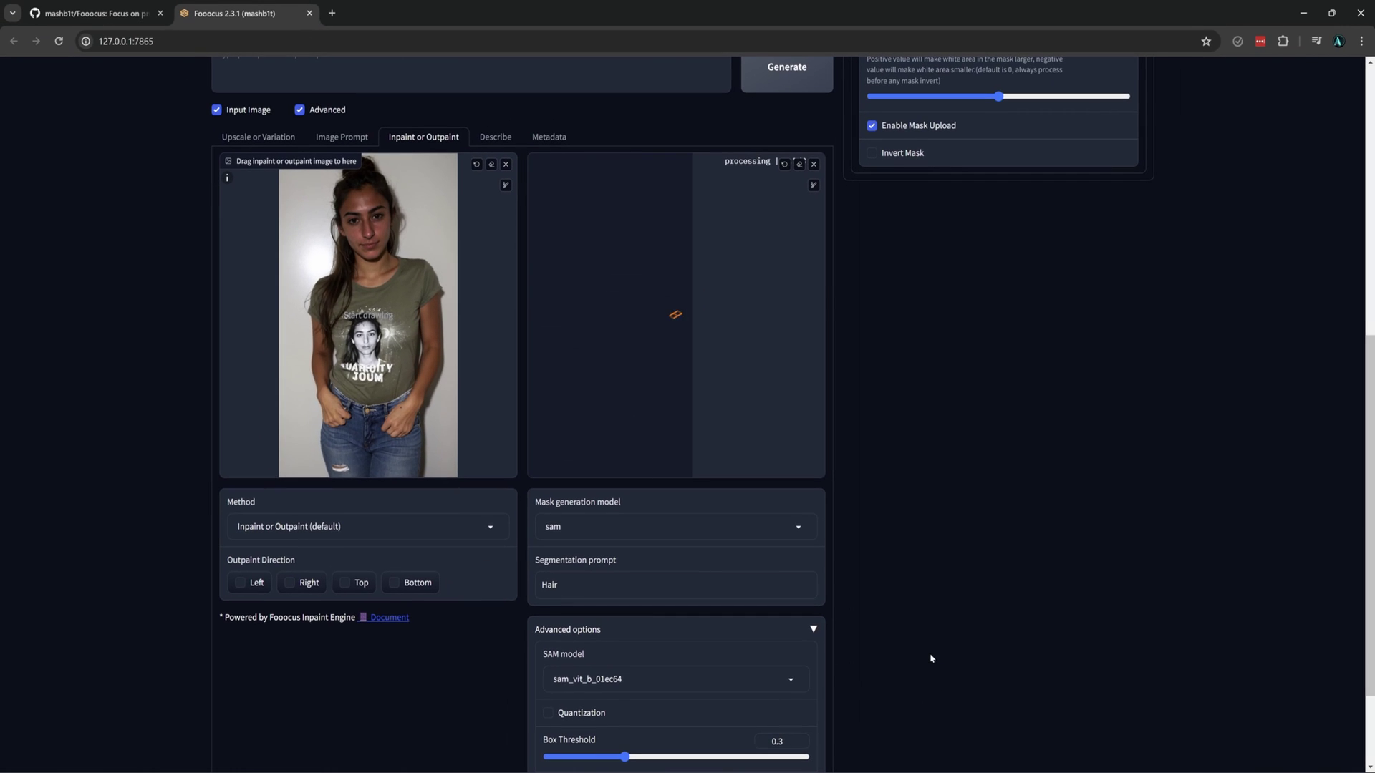
scroll(1022, 630, down, 1)
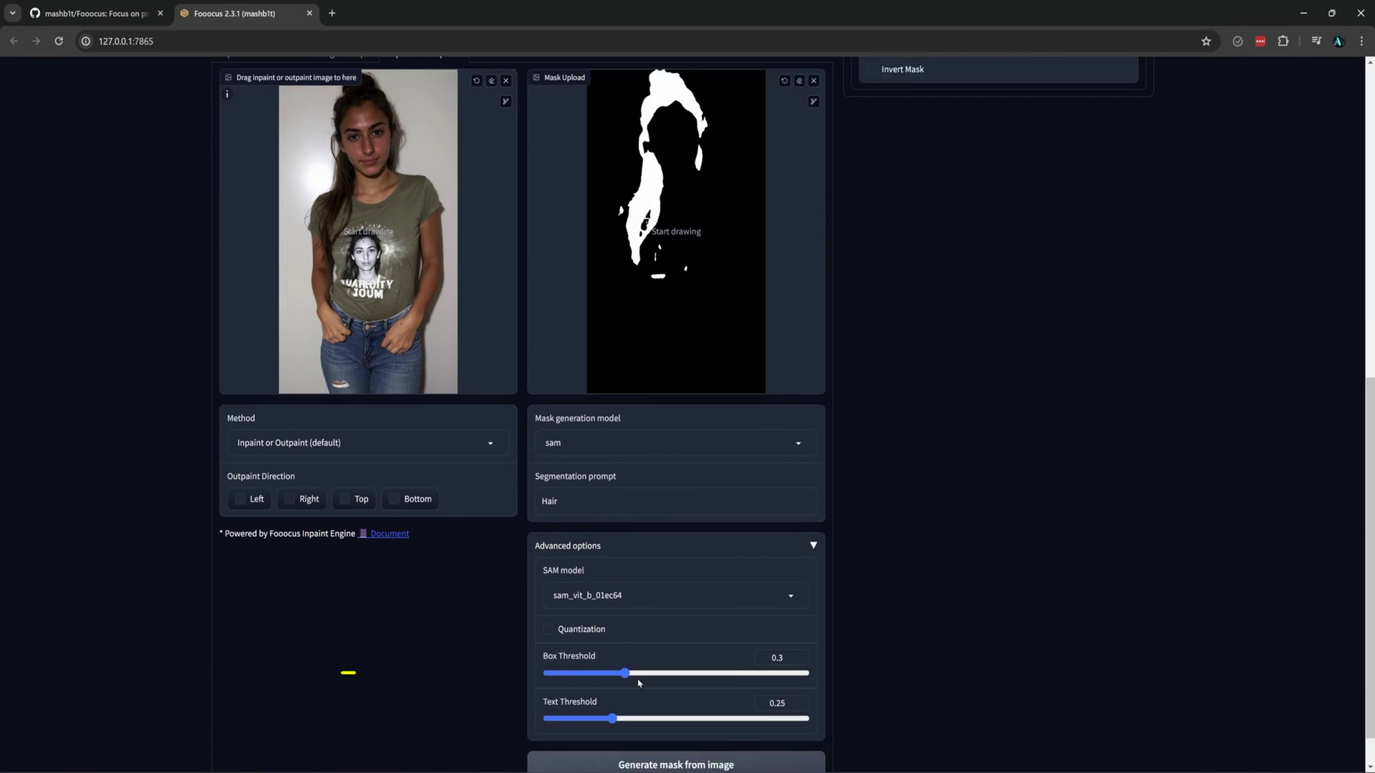
drag(624, 673, 677, 673)
click(802, 762)
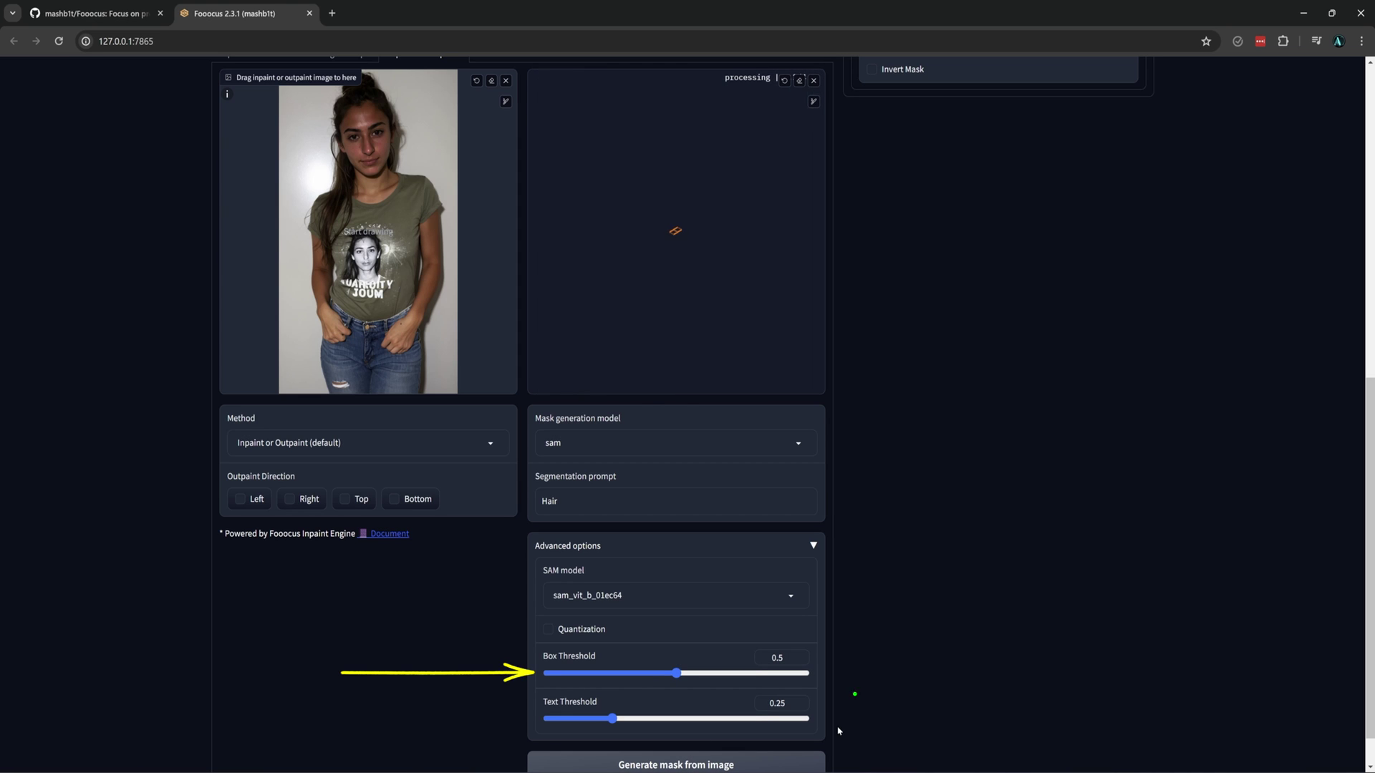
drag(677, 673, 728, 673)
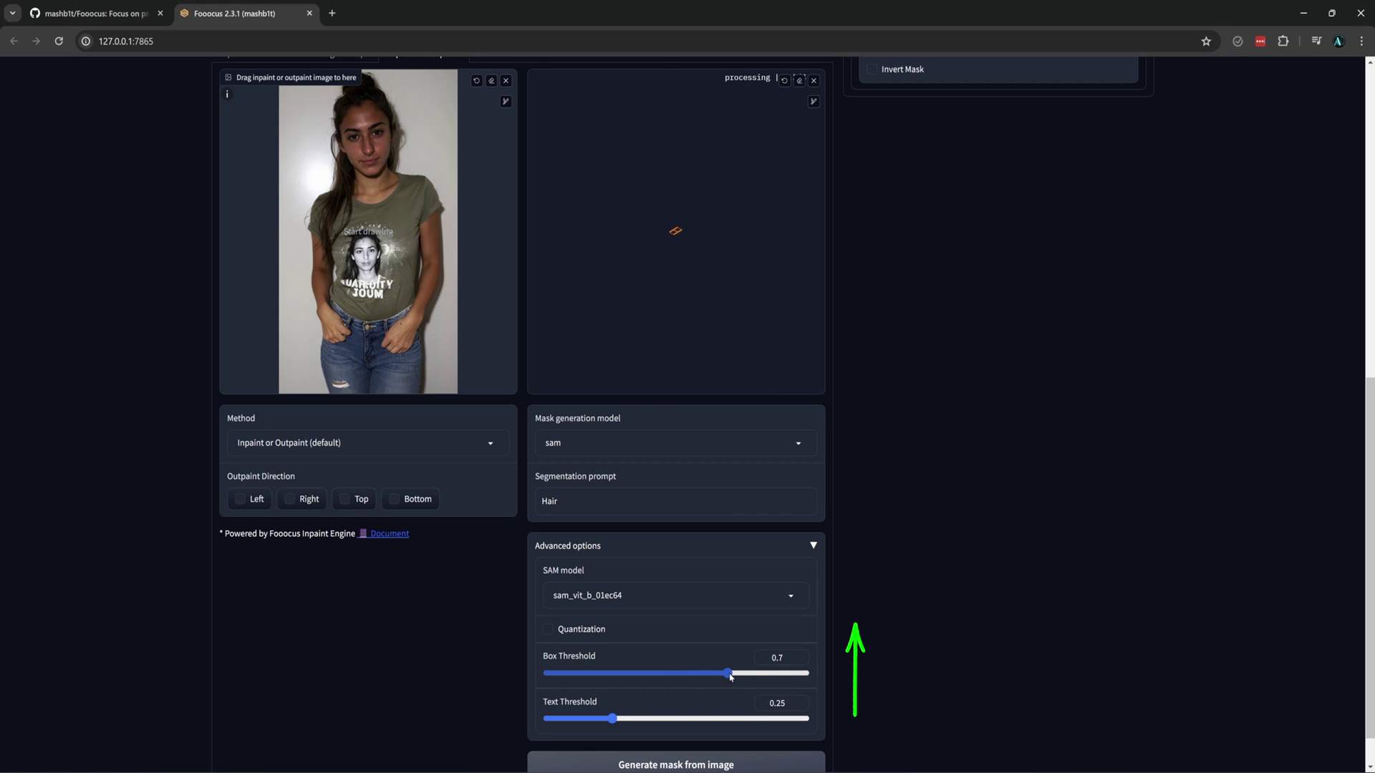
drag(729, 676, 766, 675)
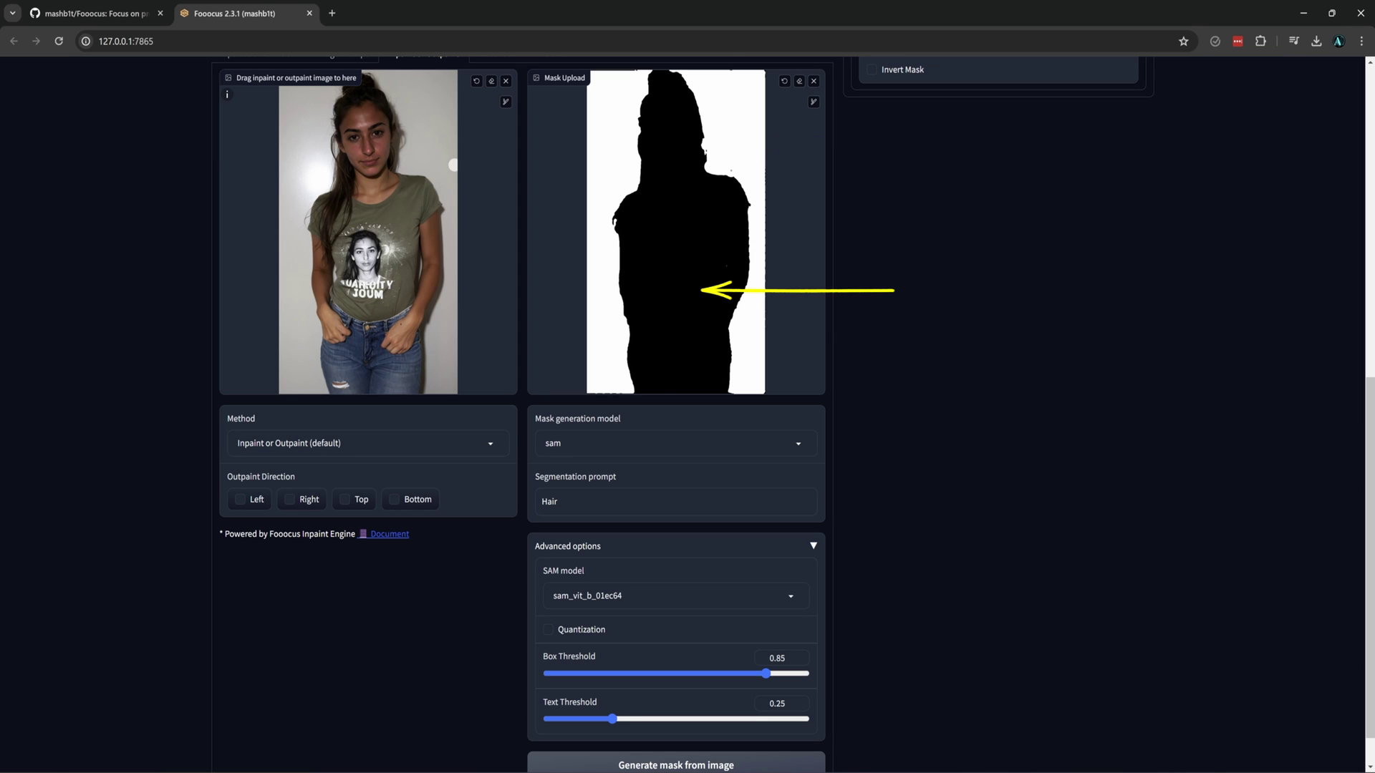
click(800, 82)
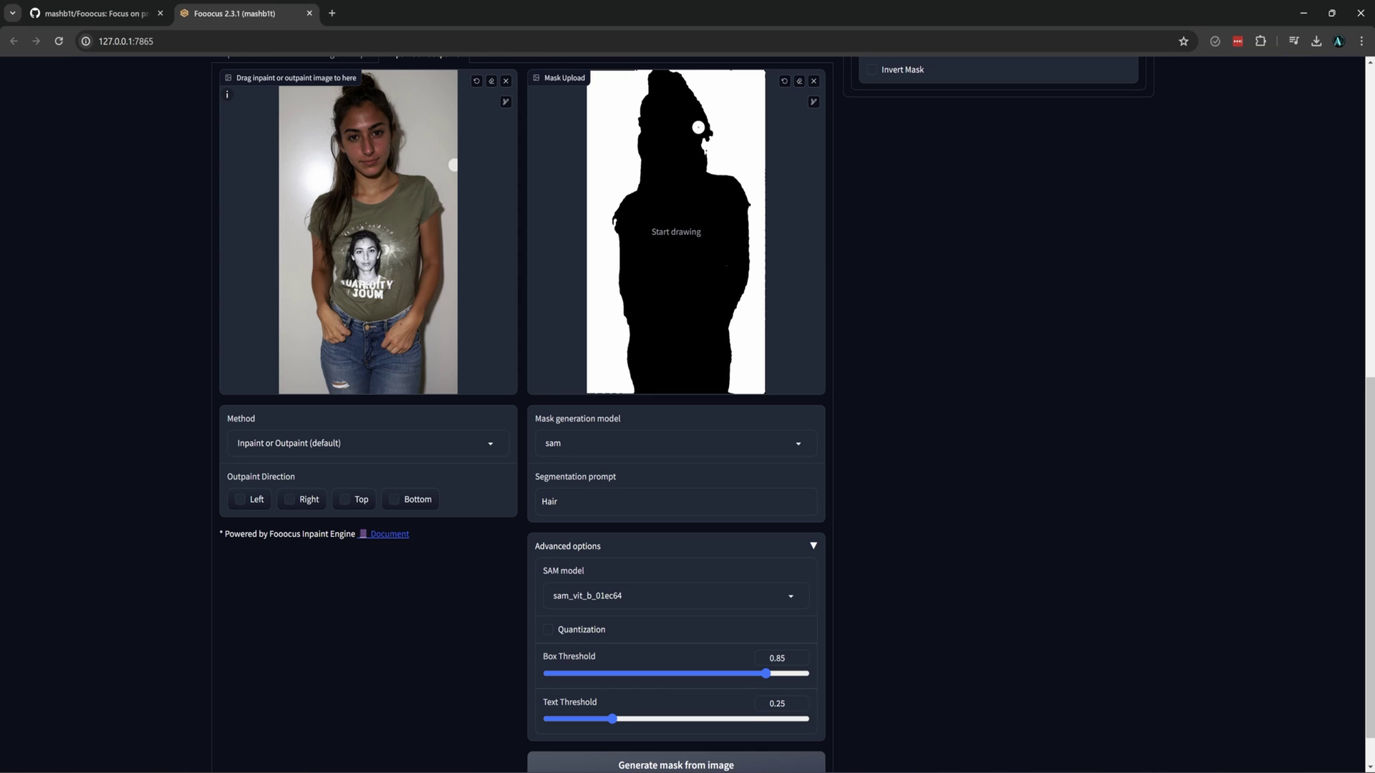
right_click(706, 221)
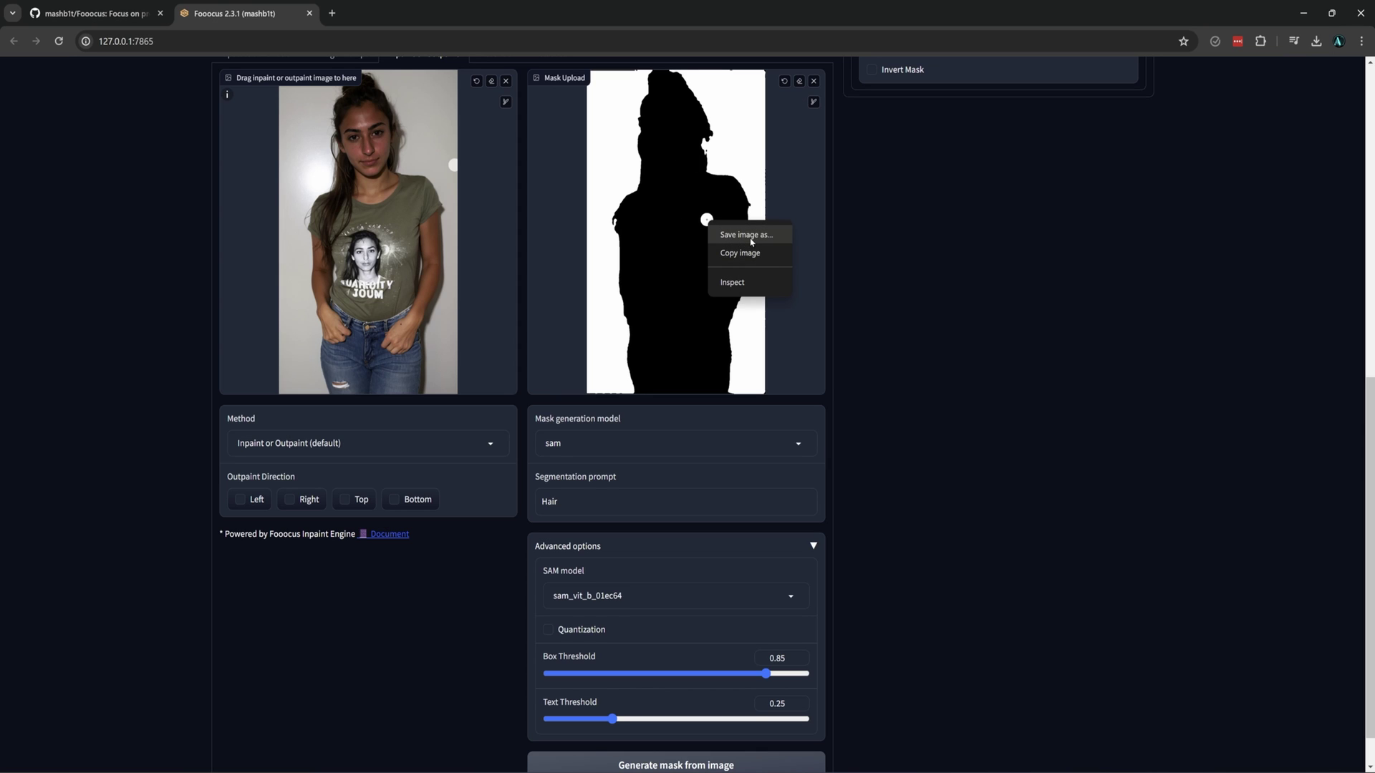
Step: Enable Debug Inpaint Preprocessing and run a generation to preview the mask
click(860, 247)
scroll(874, 287, up, 9)
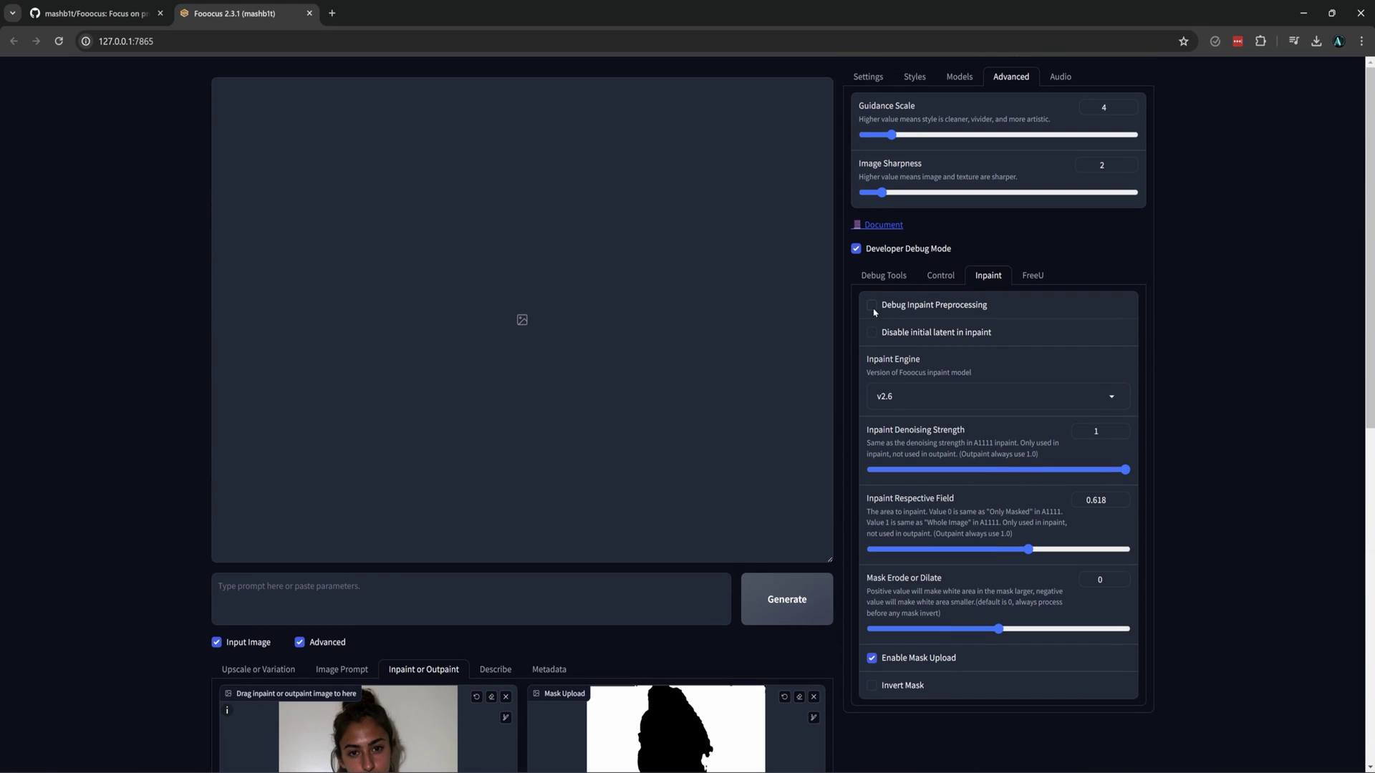
click(926, 311)
click(795, 604)
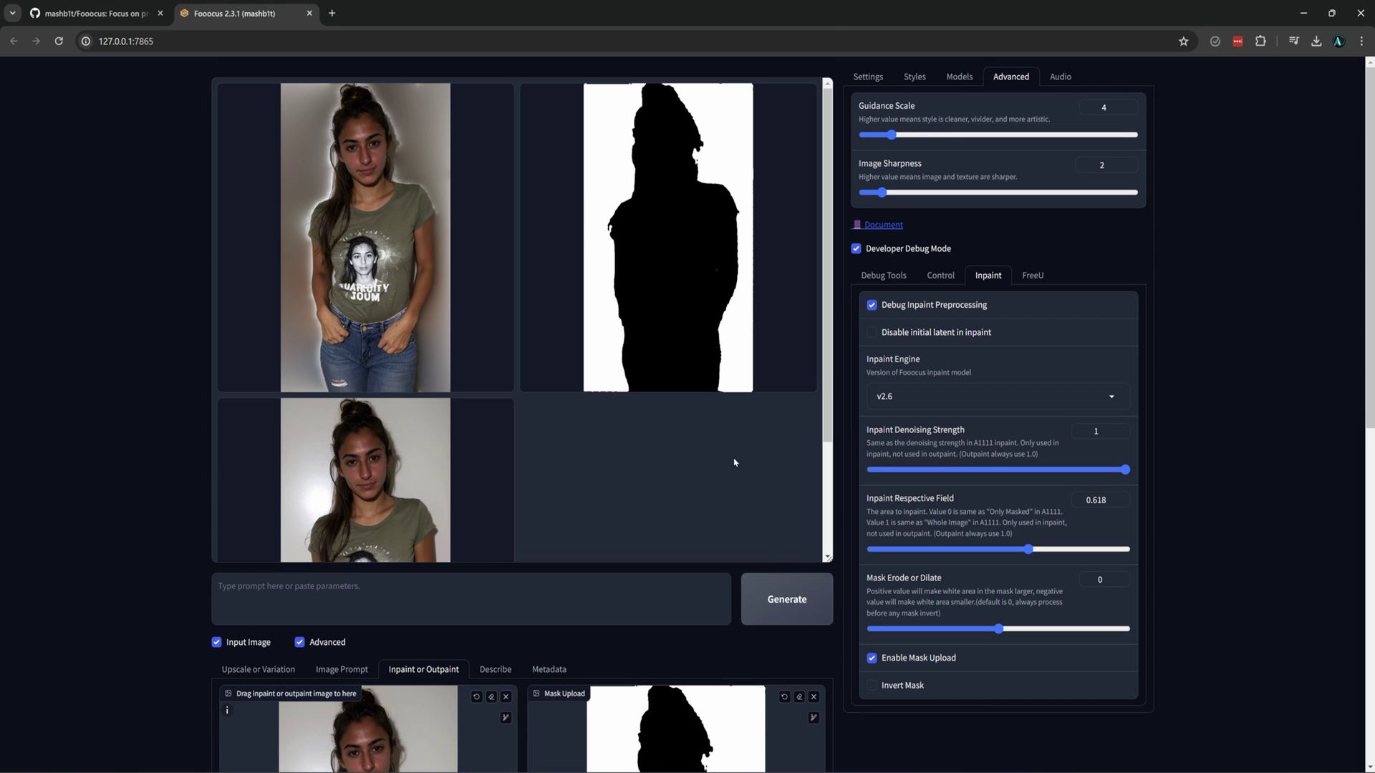
Step: Copy the previewed mask image to the clipboard
right_click(685, 216)
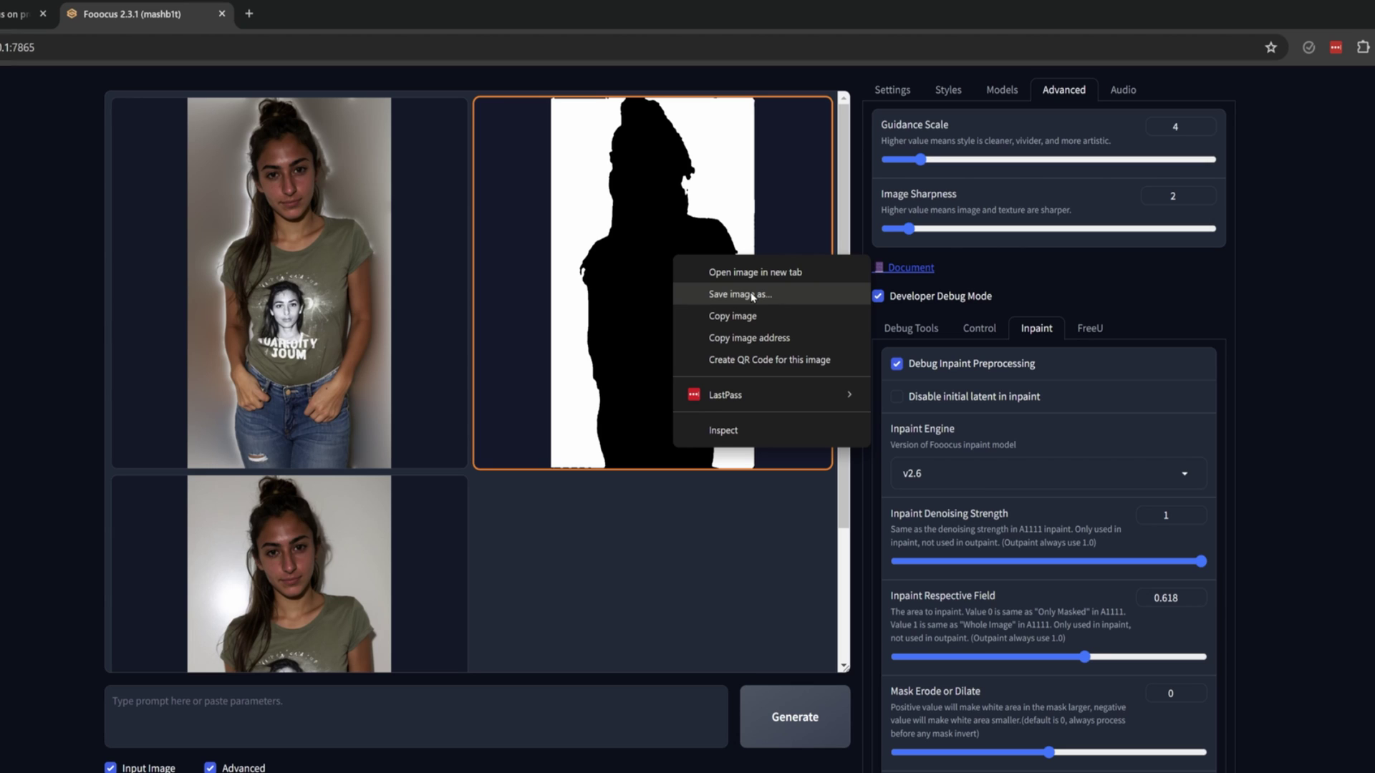
click(808, 315)
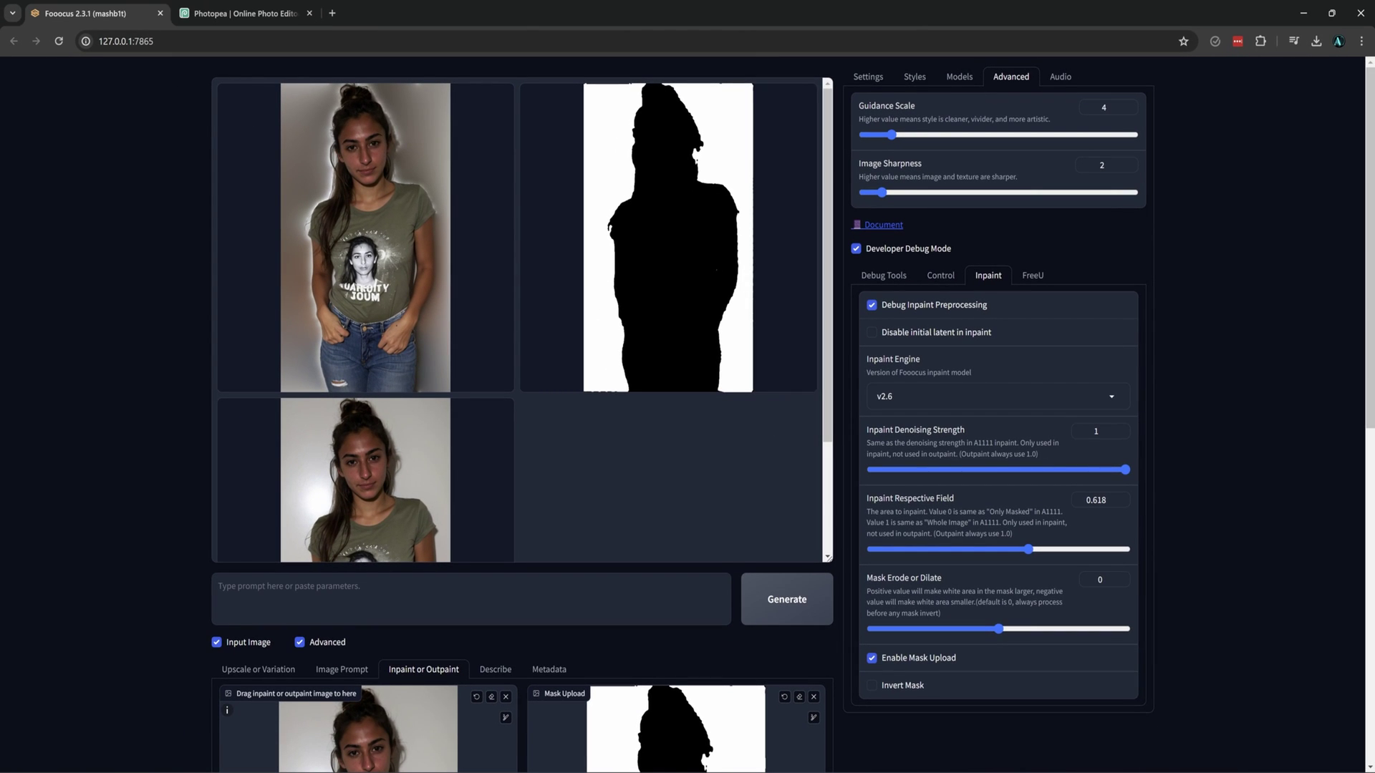
scroll(1249, 279, down, 9)
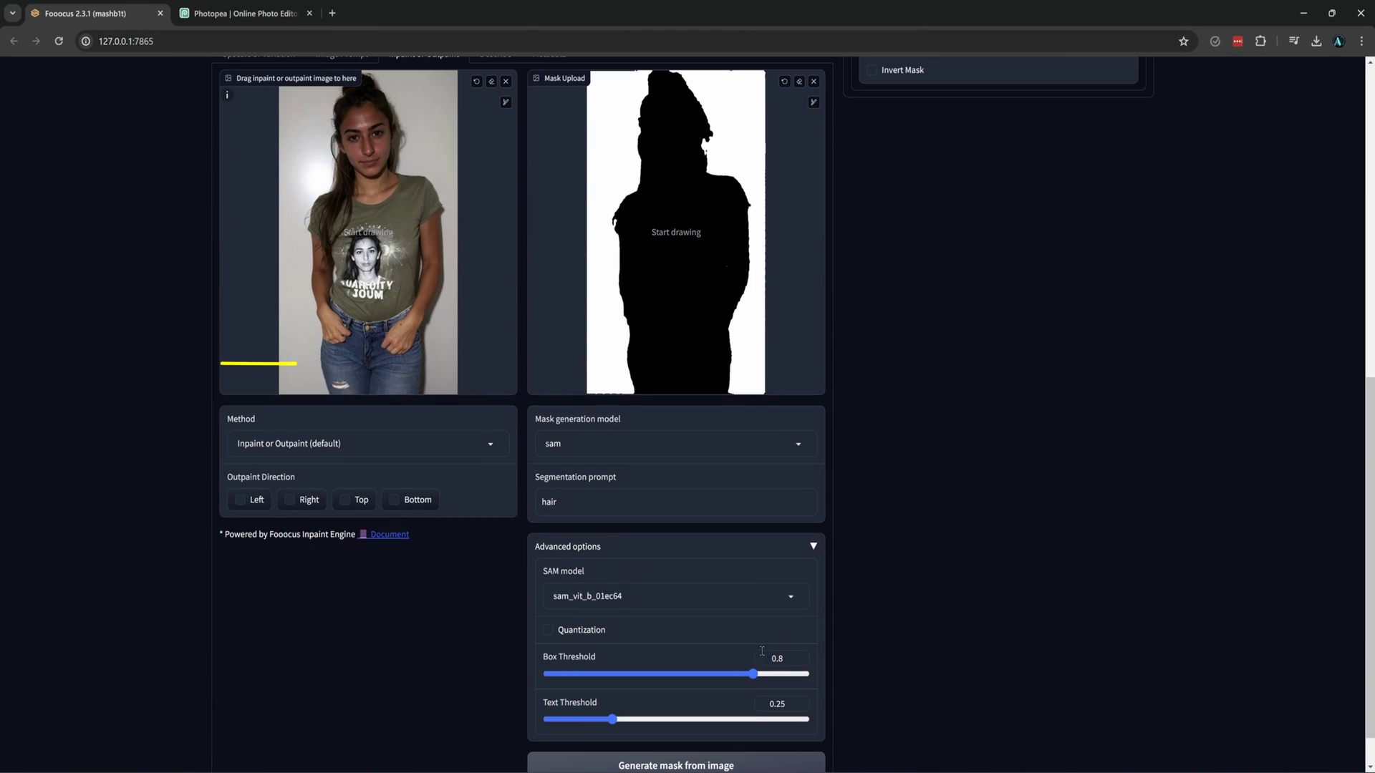
Step: Lower Box Threshold to 0.3 and generate a mask for 'jeans, pants'
drag(753, 674, 625, 674)
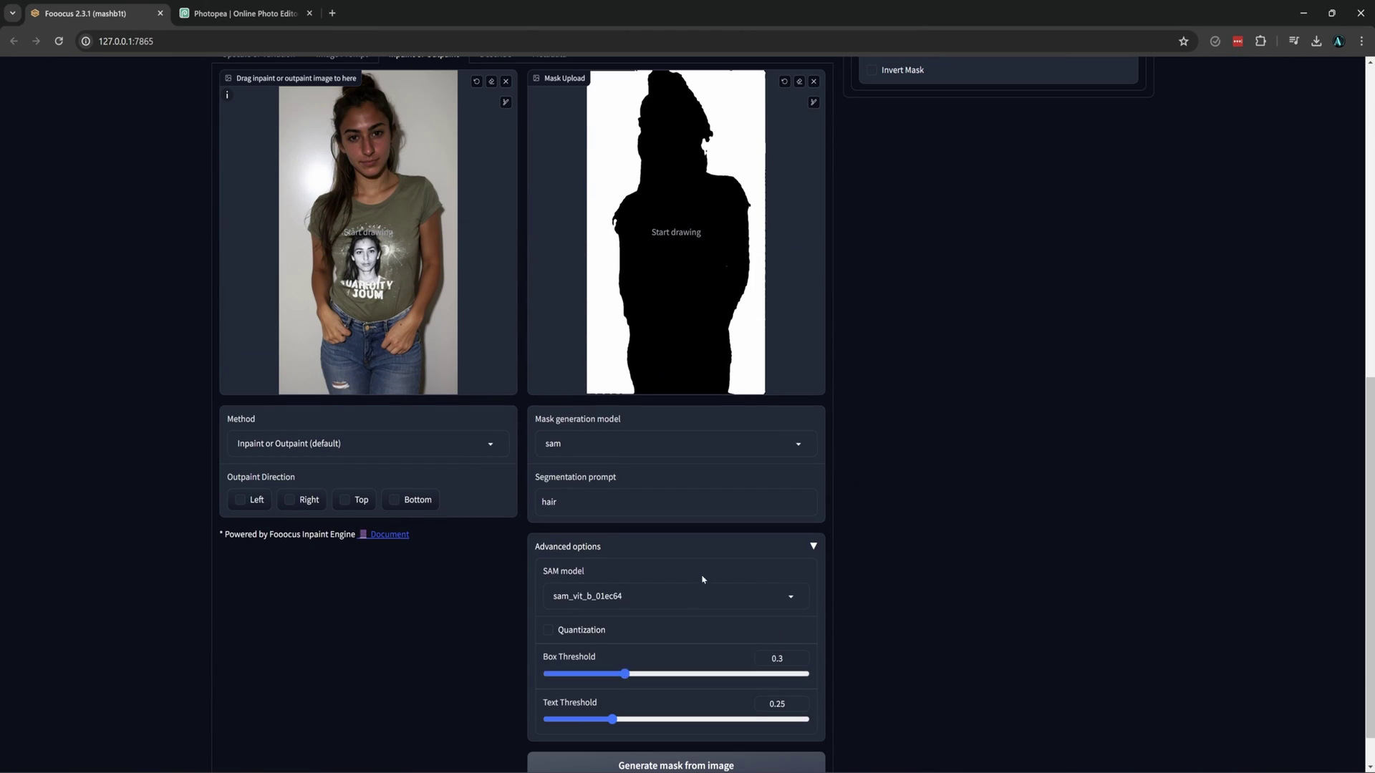
triple_click(702, 504)
text(jeans, pants)
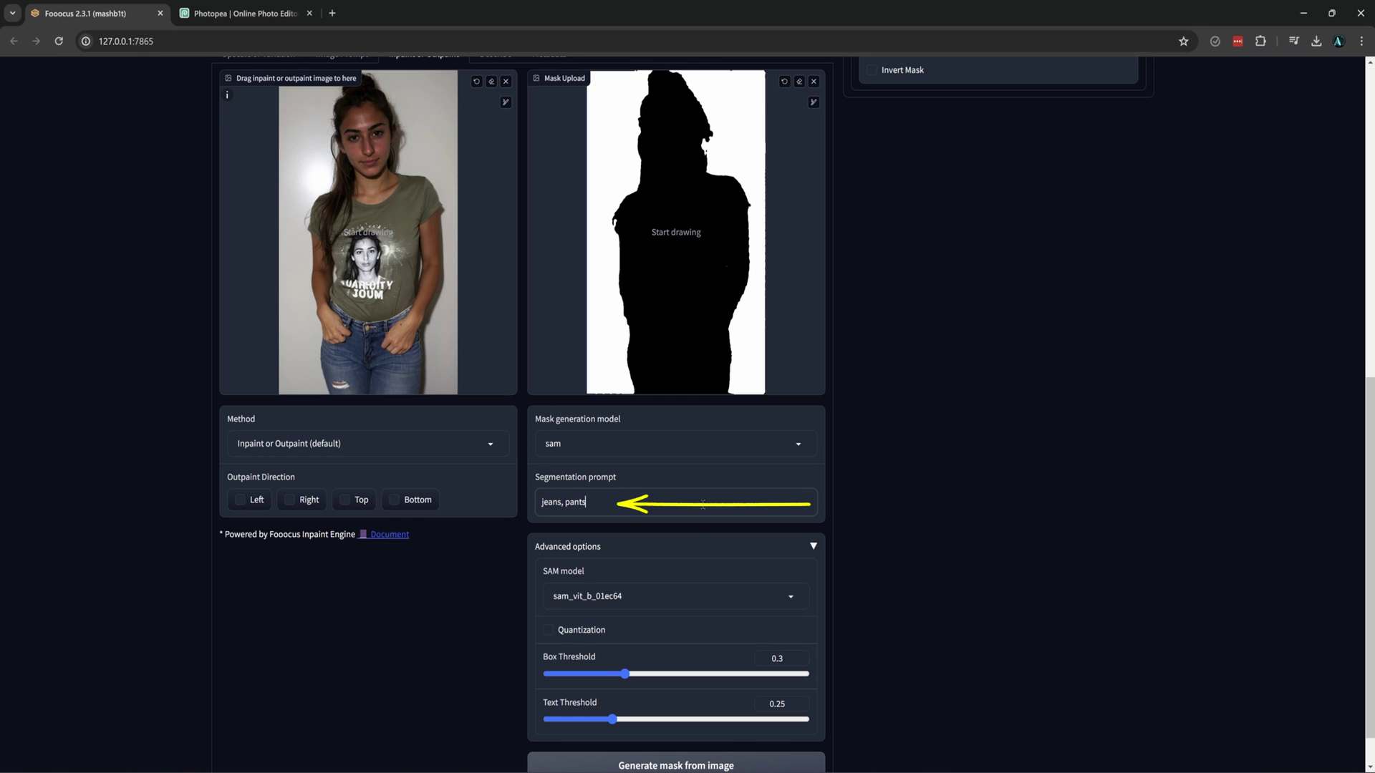
click(759, 765)
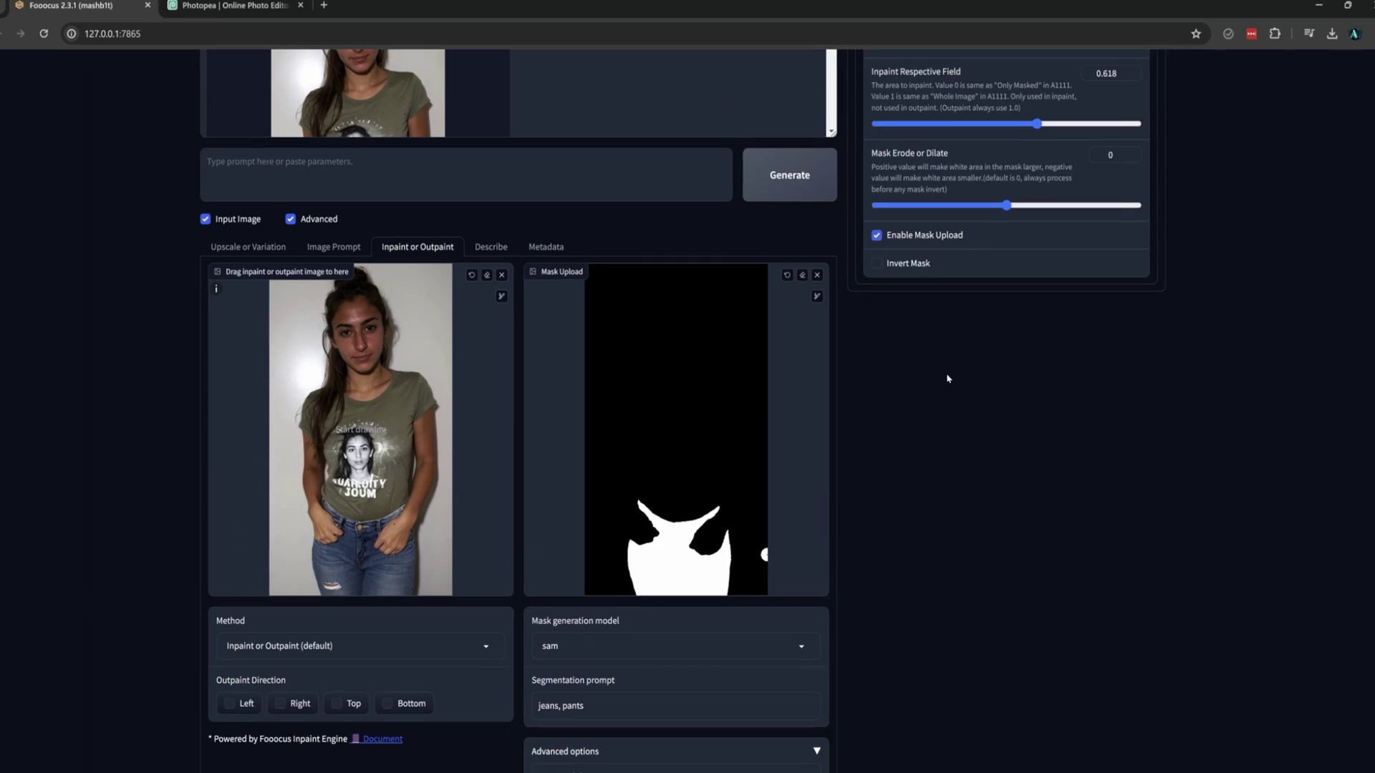
Step: Inpaint the masked jeans as black leather pants
scroll(701, 519, up, 5)
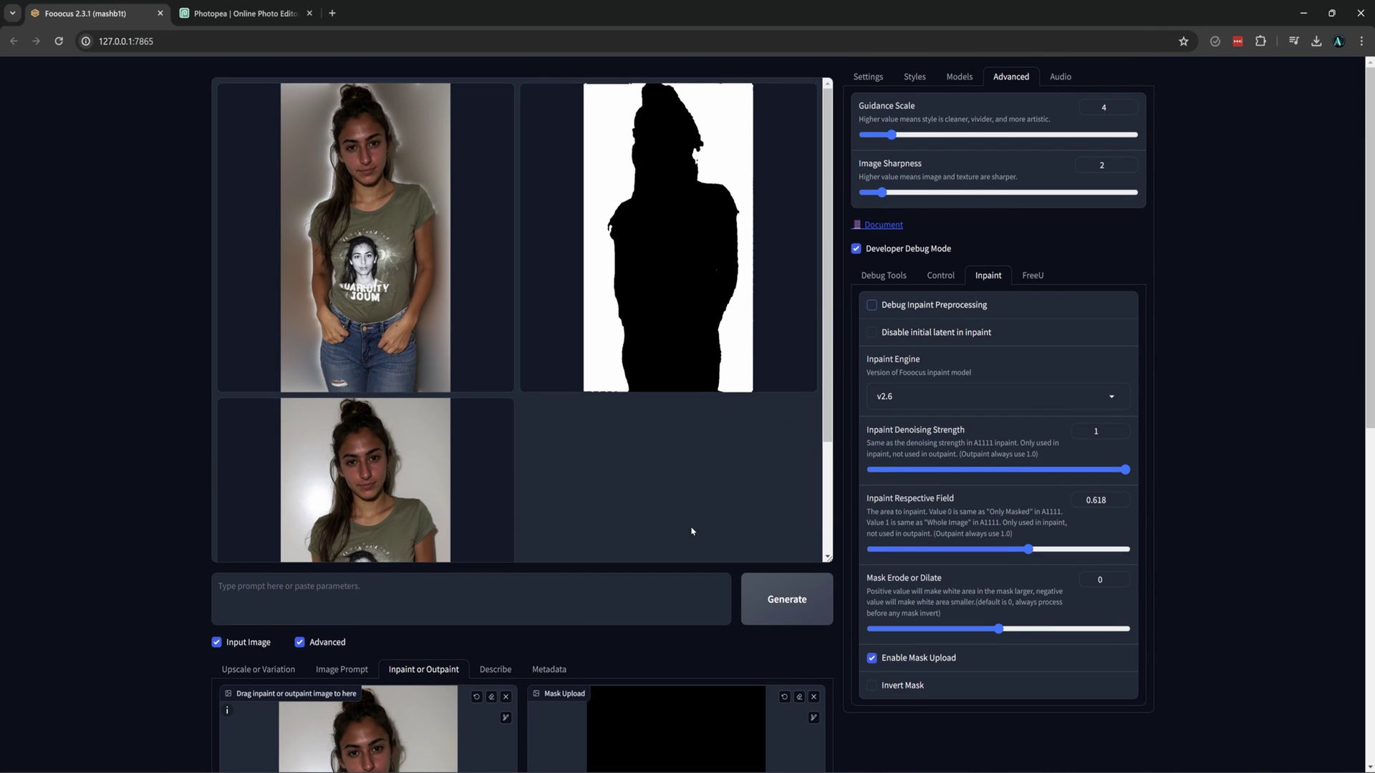
text(black pants)
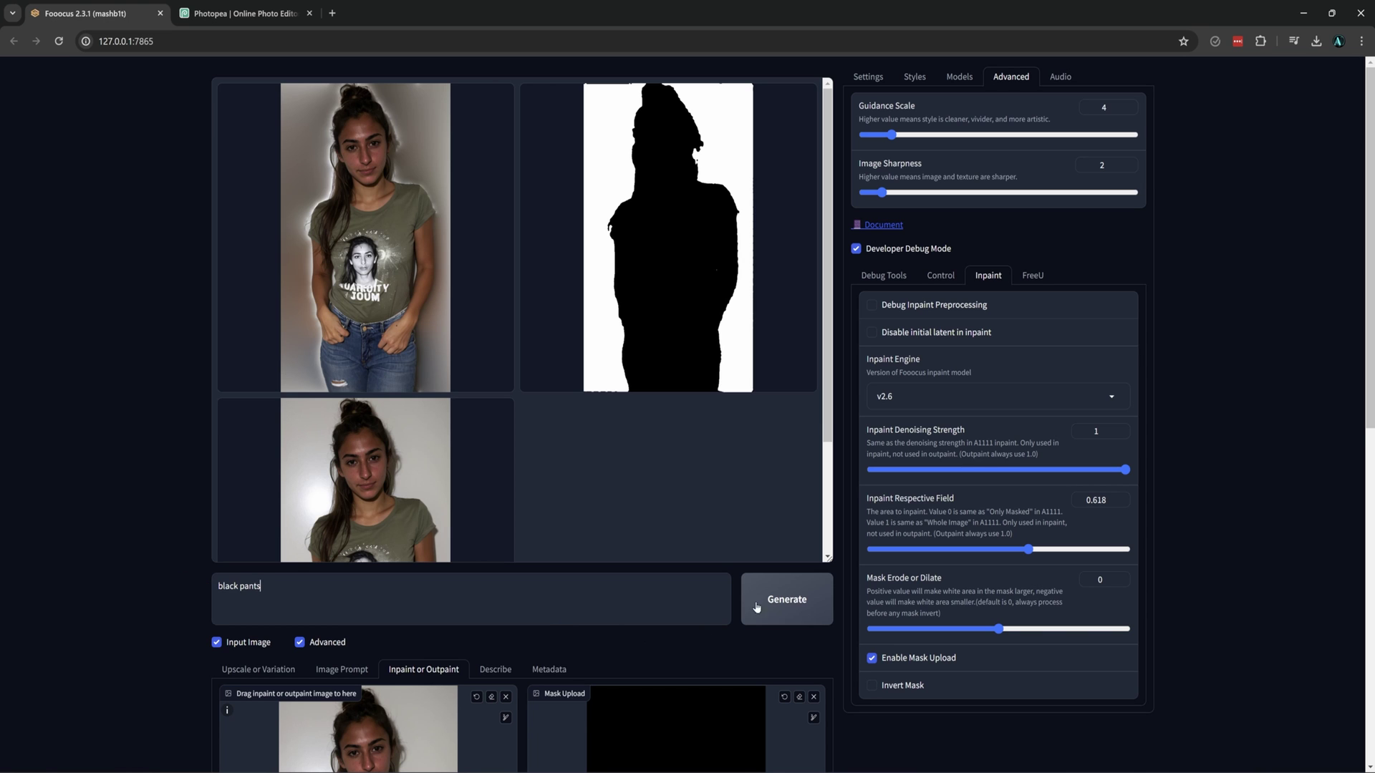
click(756, 606)
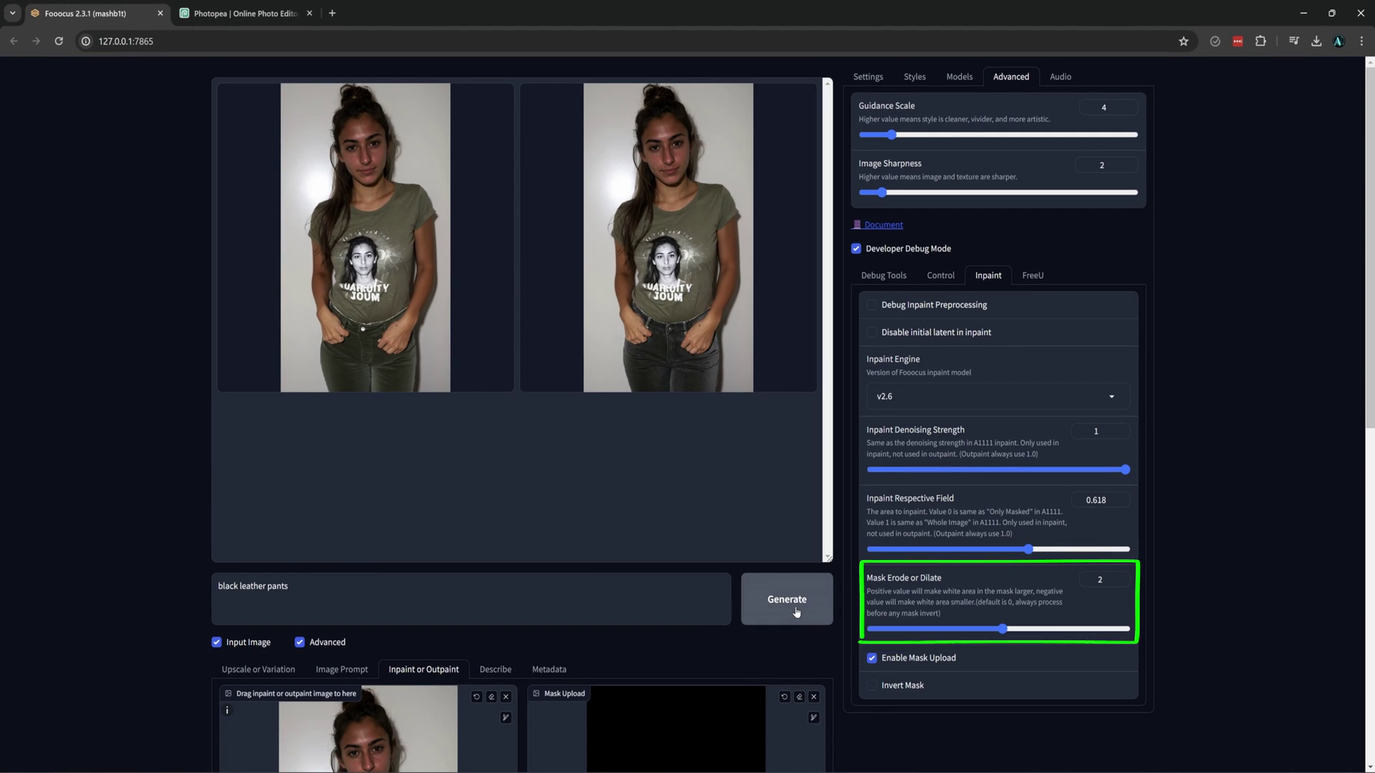
click(786, 599)
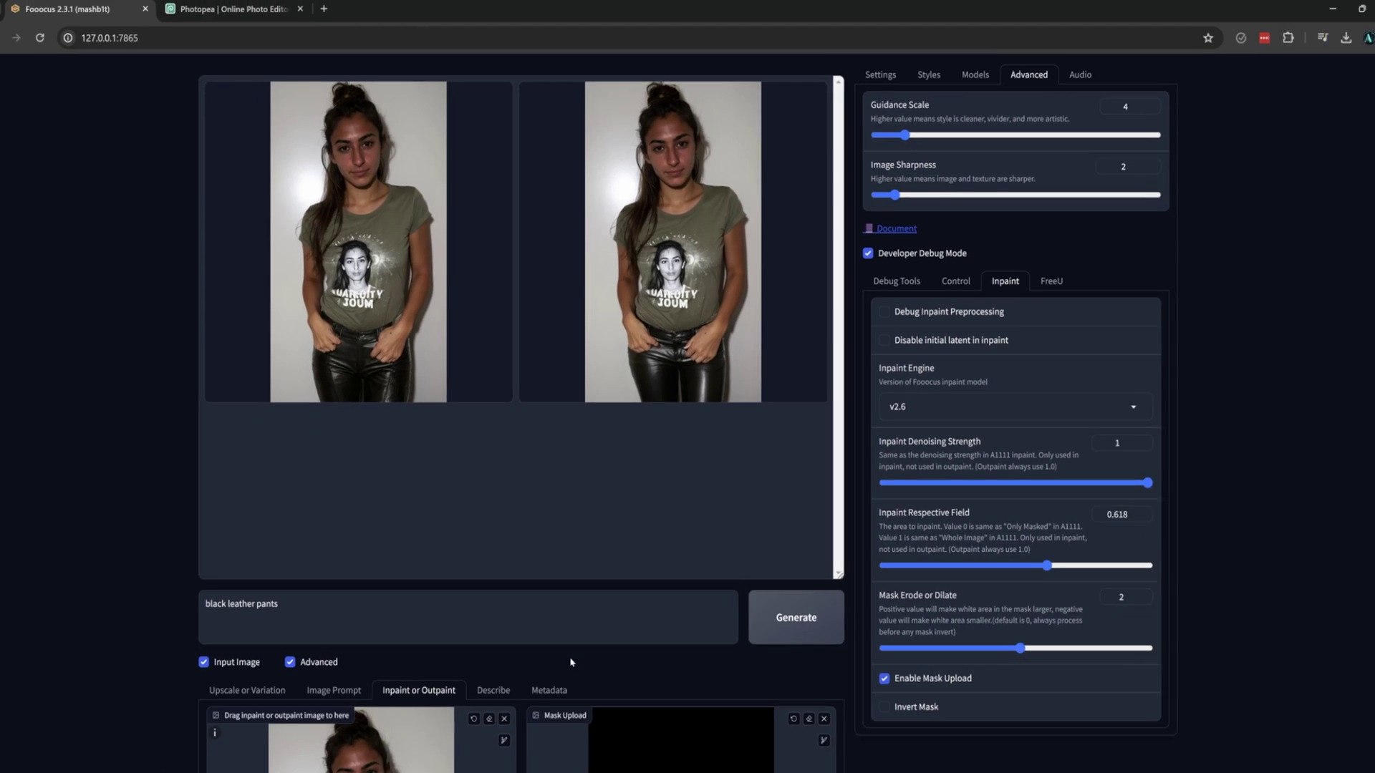
Step: Replace the segmentation prompt with 'shirt' and generate the t-shirt mask
scroll(665, 745, down, 8)
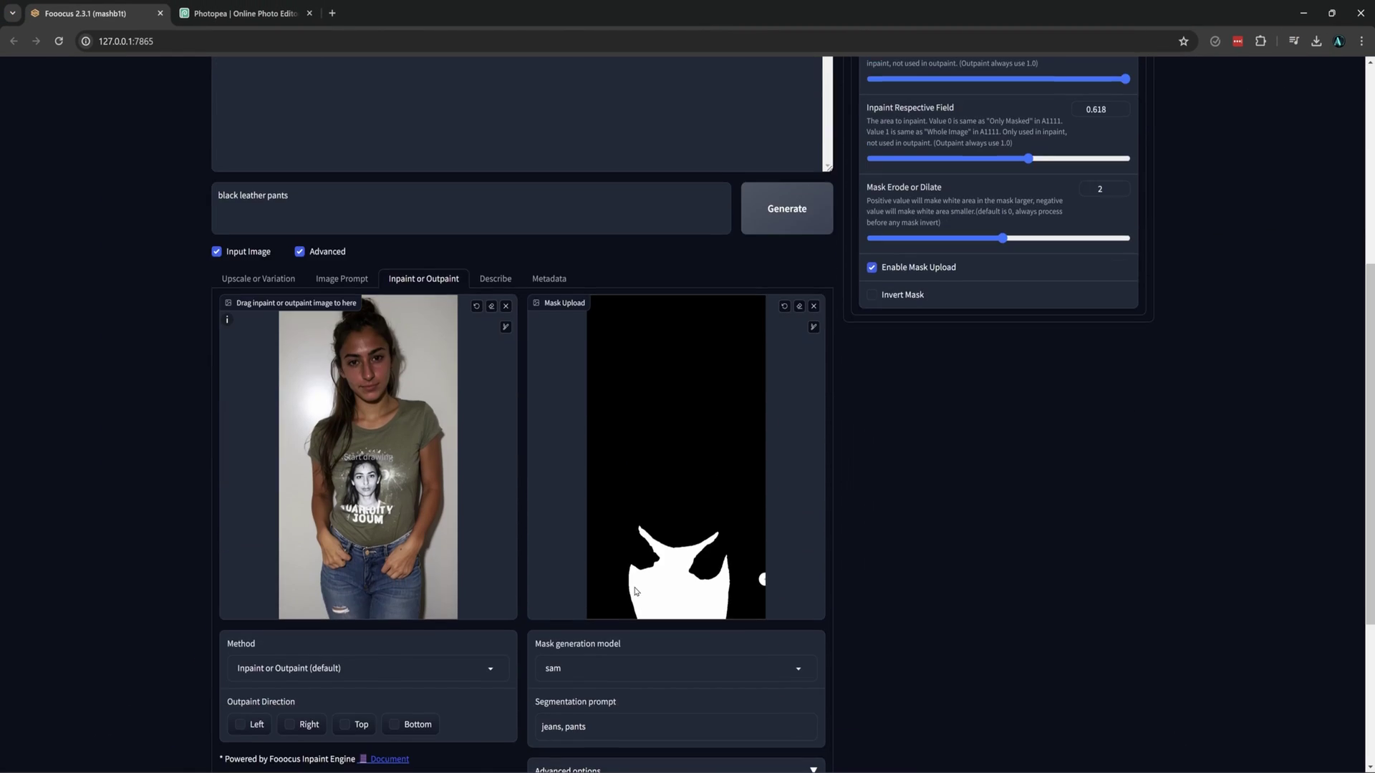
scroll(636, 592, down, 3)
triple_click(539, 496)
text(shirt)
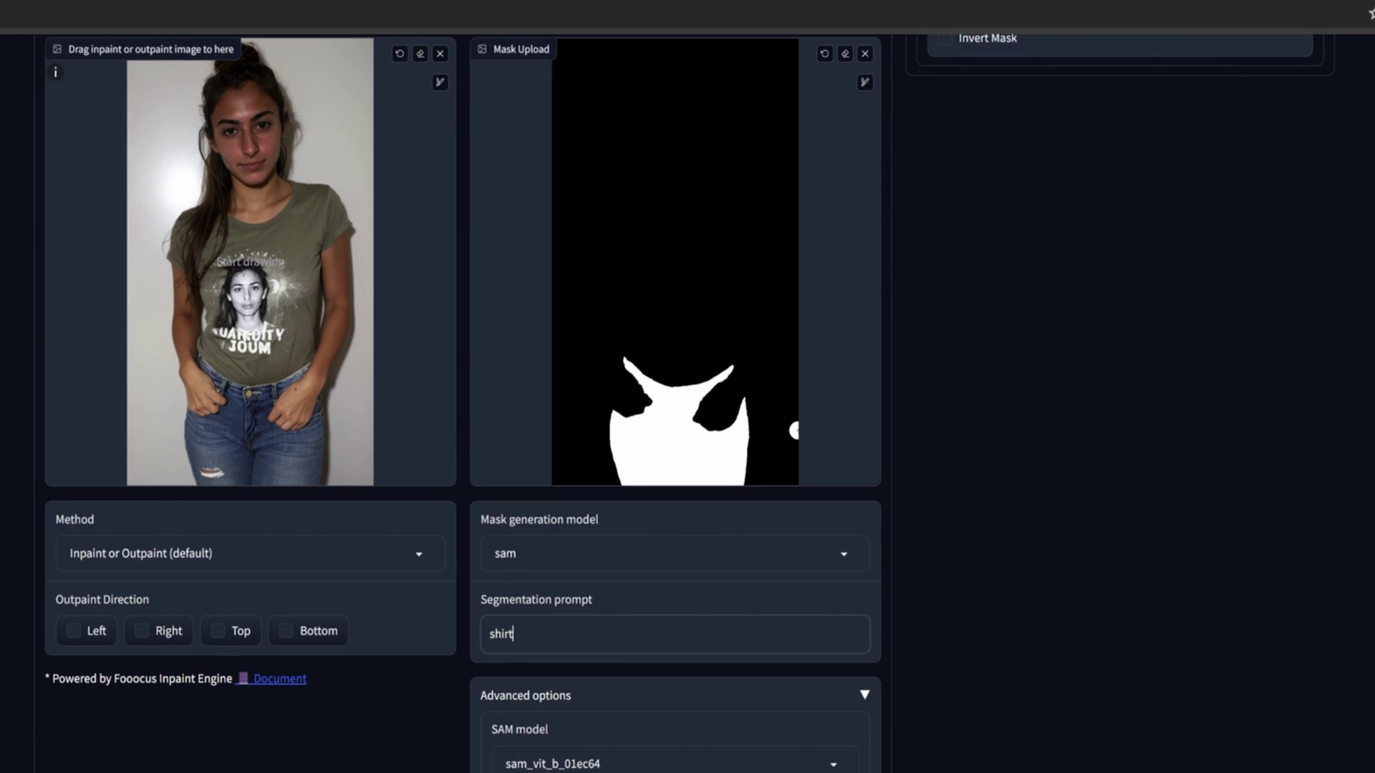
key(Return)
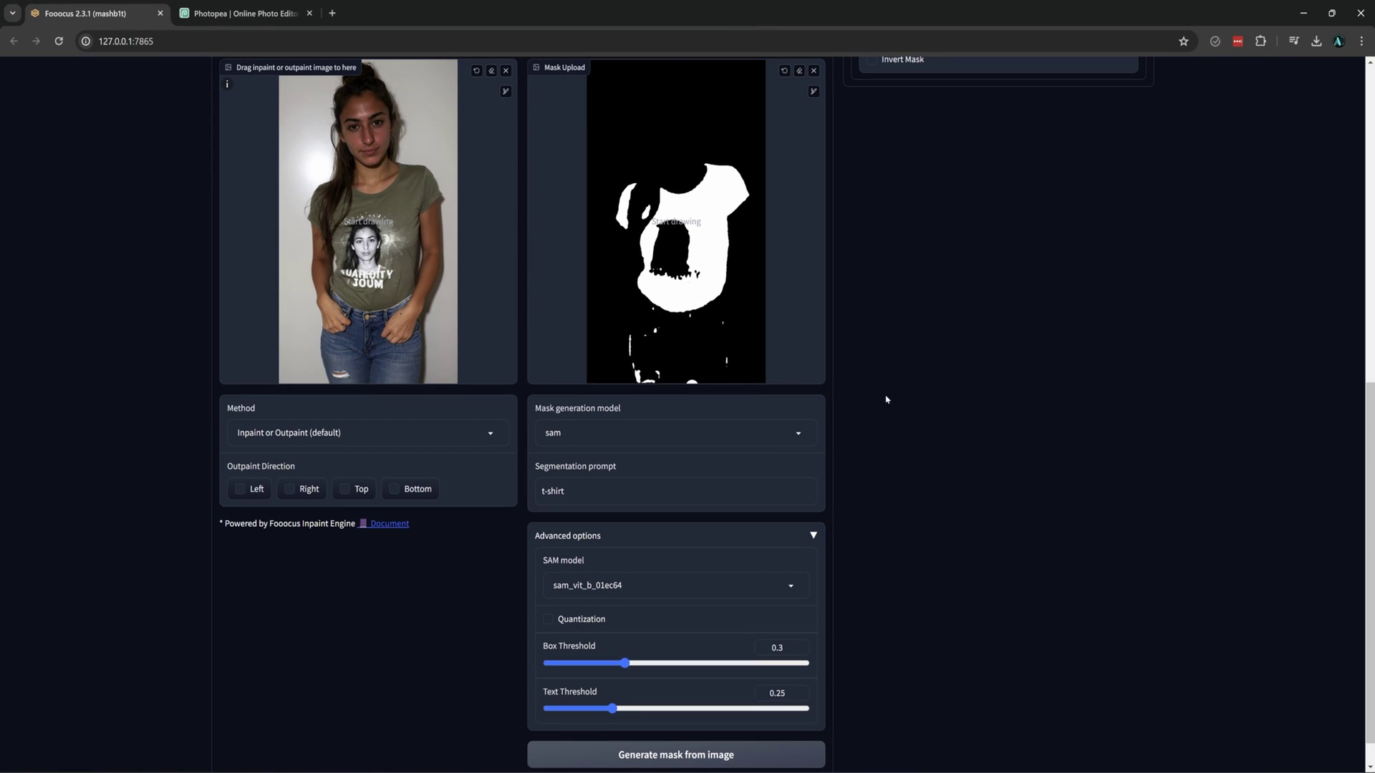
Step: Clear the 'black leather pants' prompt and rerun the inpaint preprocessing debug preview
scroll(823, 401, up, 9)
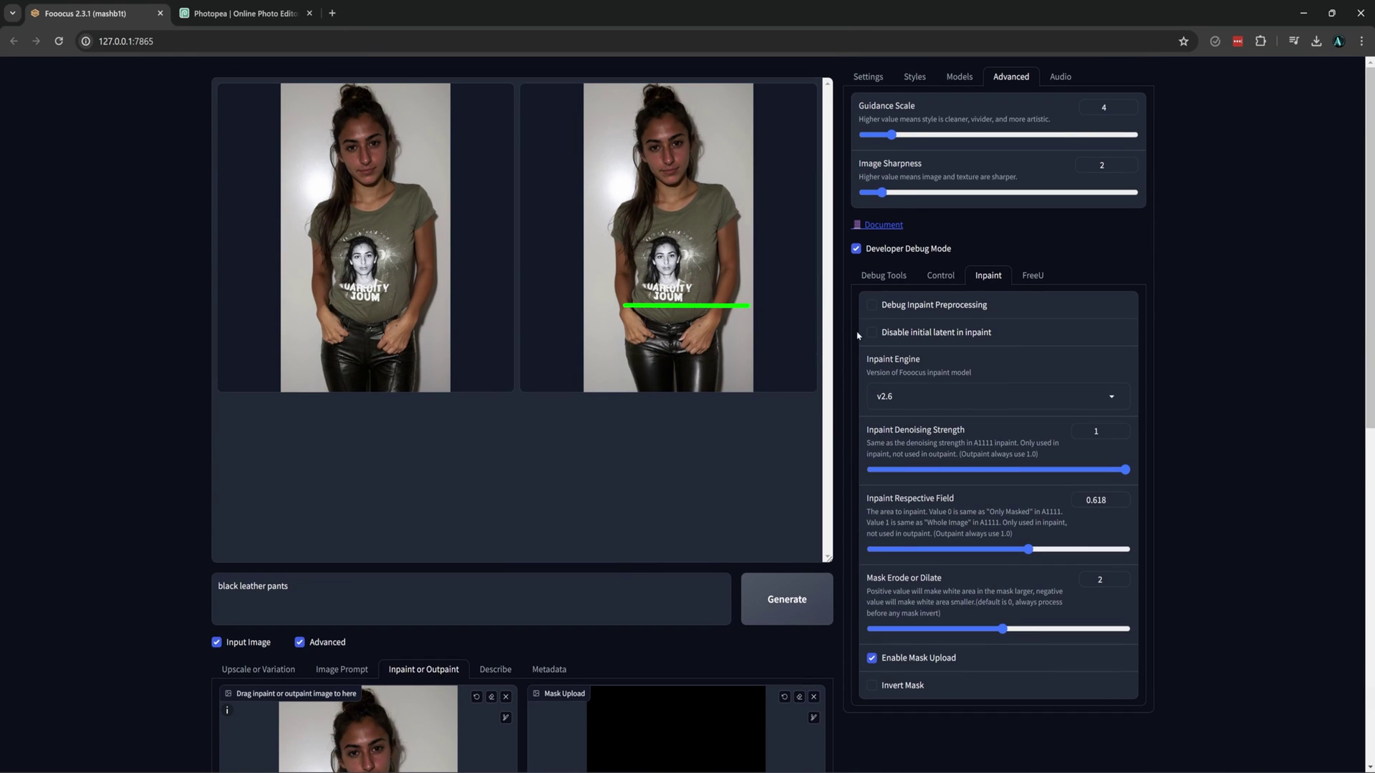
drag(617, 580, 63, 615)
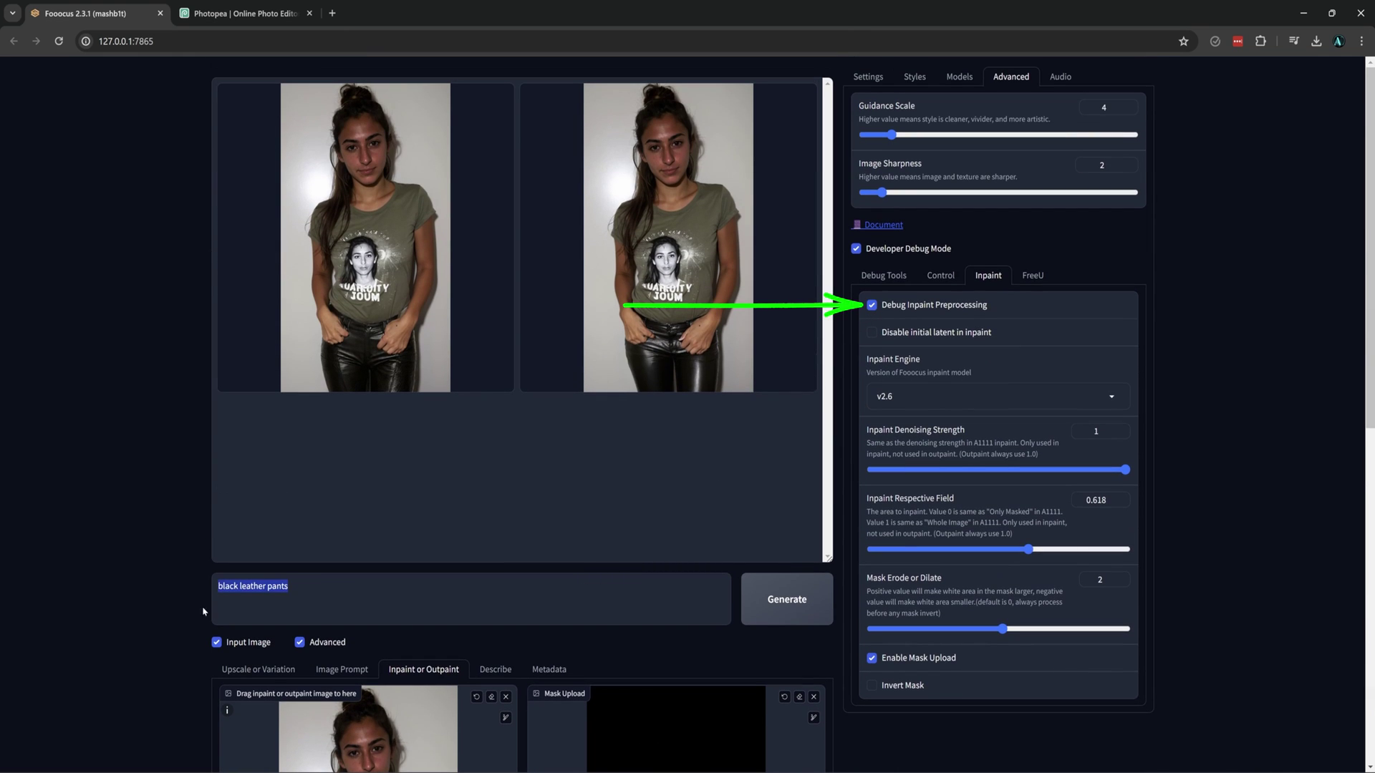
key(BackSpace)
click(787, 601)
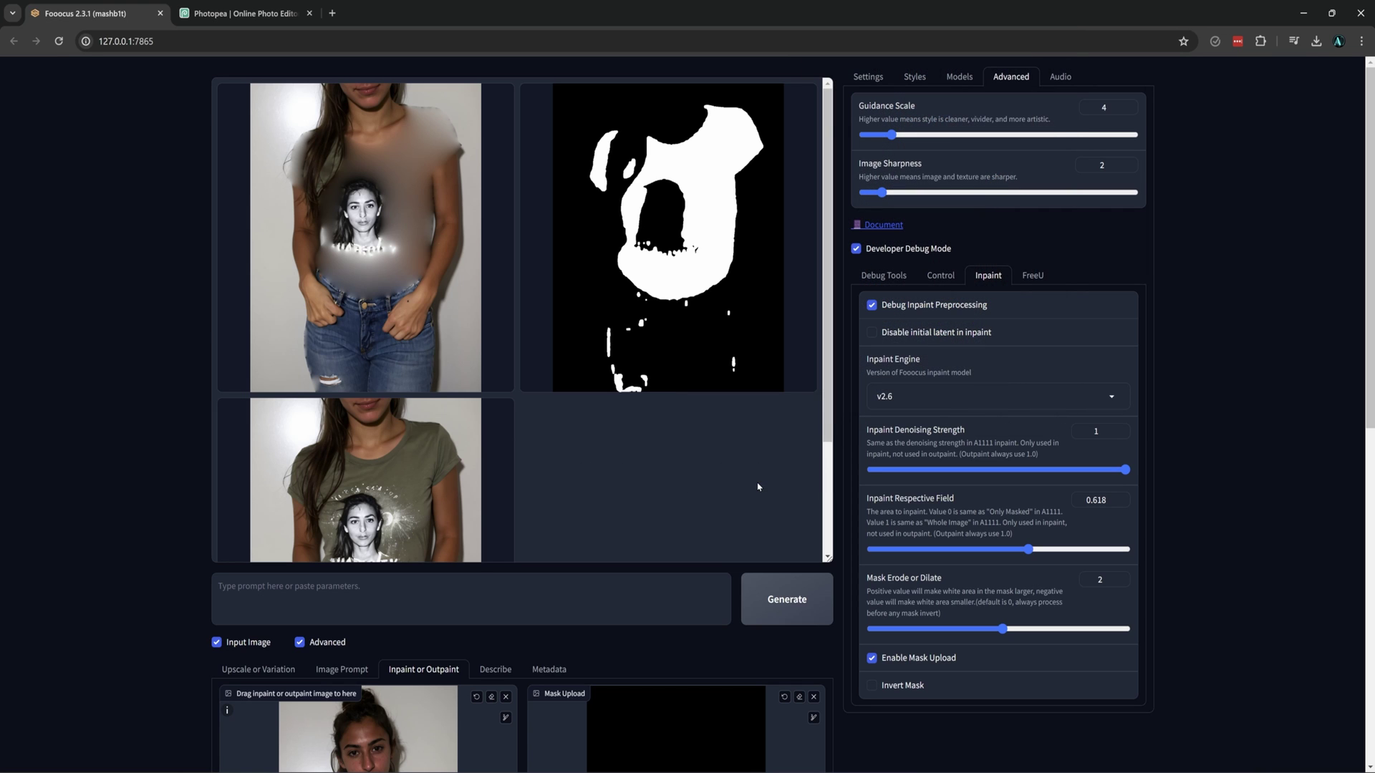
scroll(740, 473, down, 8)
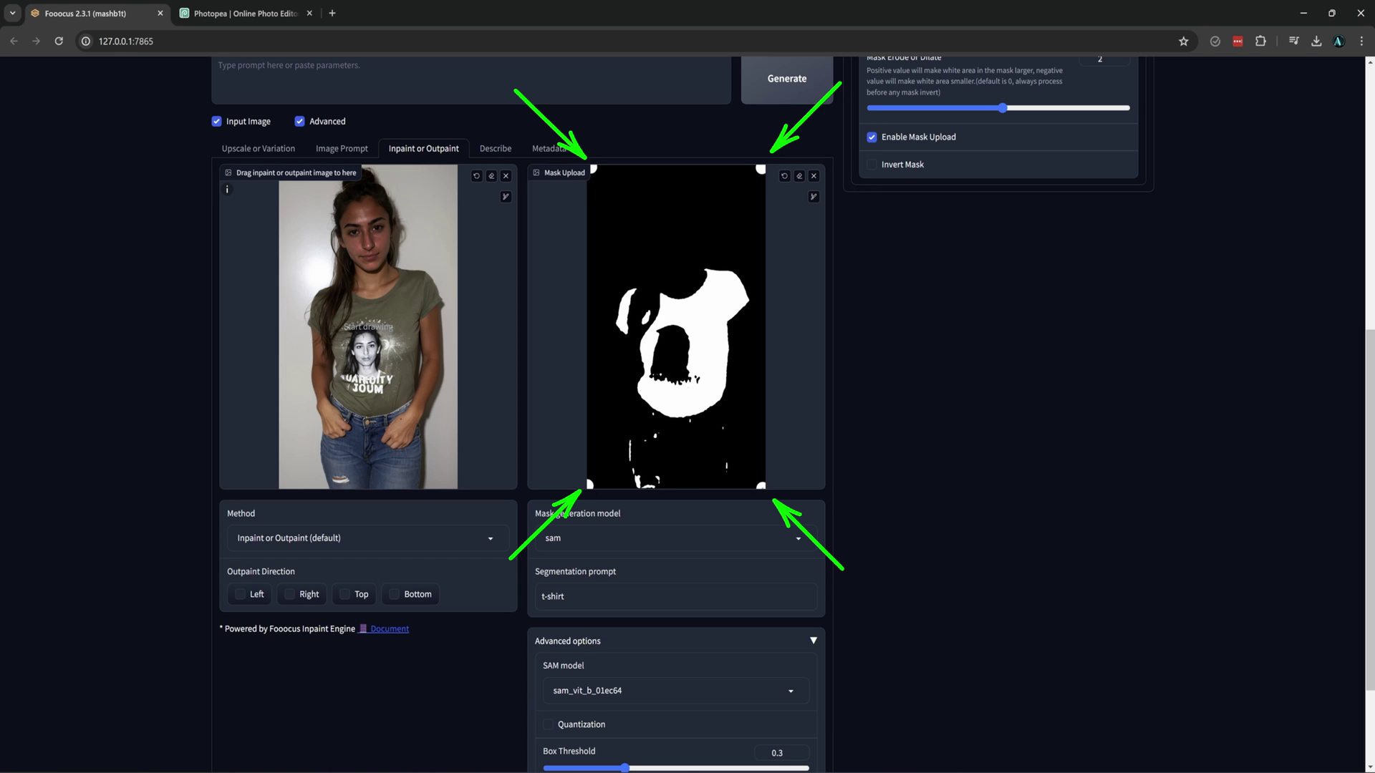
click(777, 86)
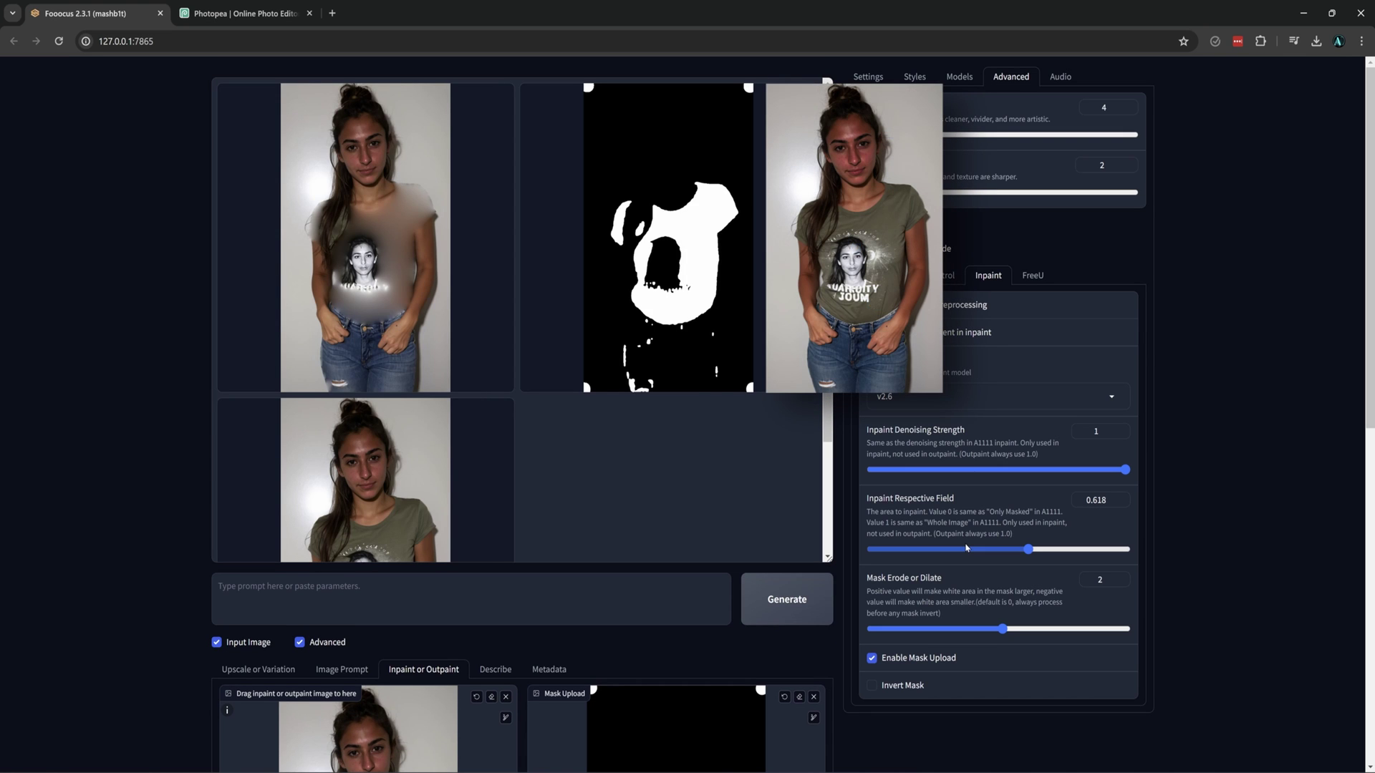
Step: Save the t-shirt mask preview image as mask2.png
right_click(681, 194)
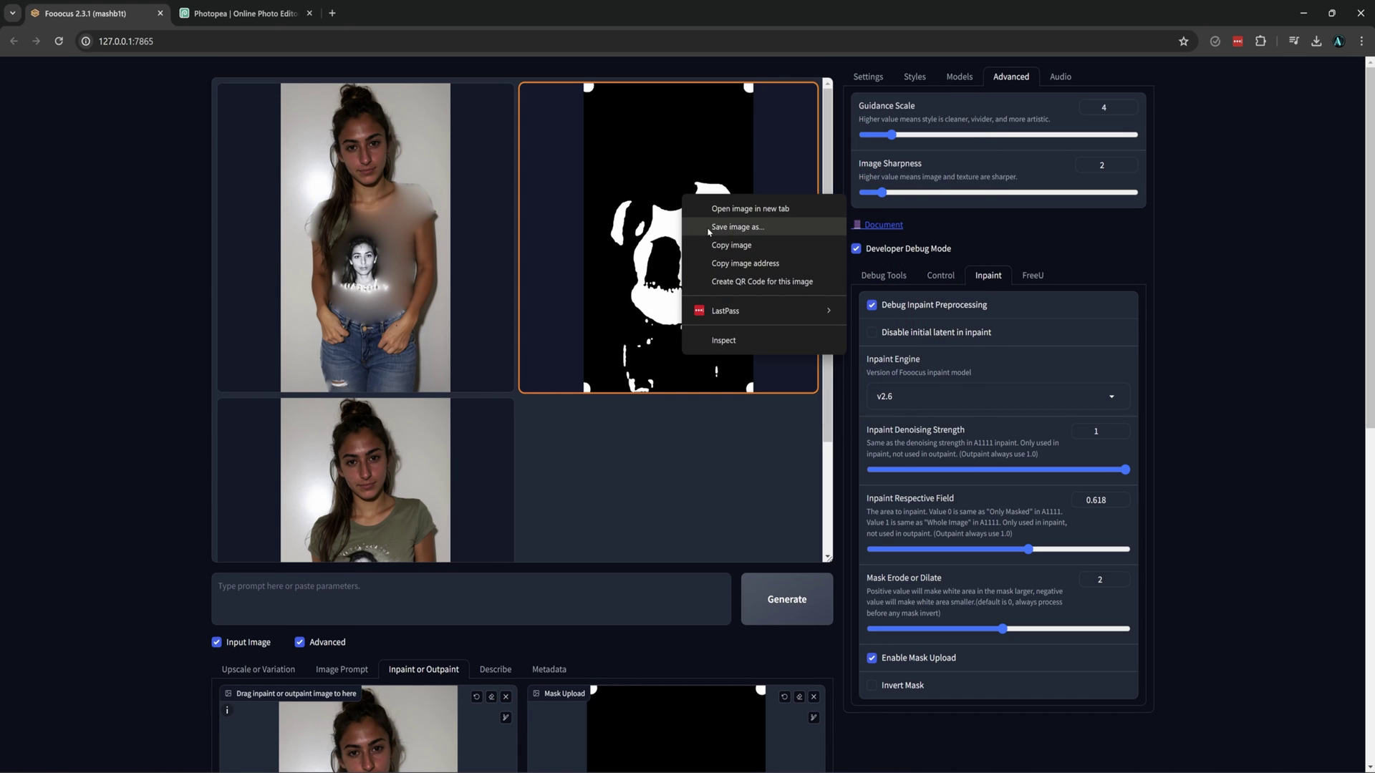
click(724, 243)
click(244, 13)
Step: Open the original photo in Photopea, layer mask2.png over it, and lower its opacity
key(alt+Tab)
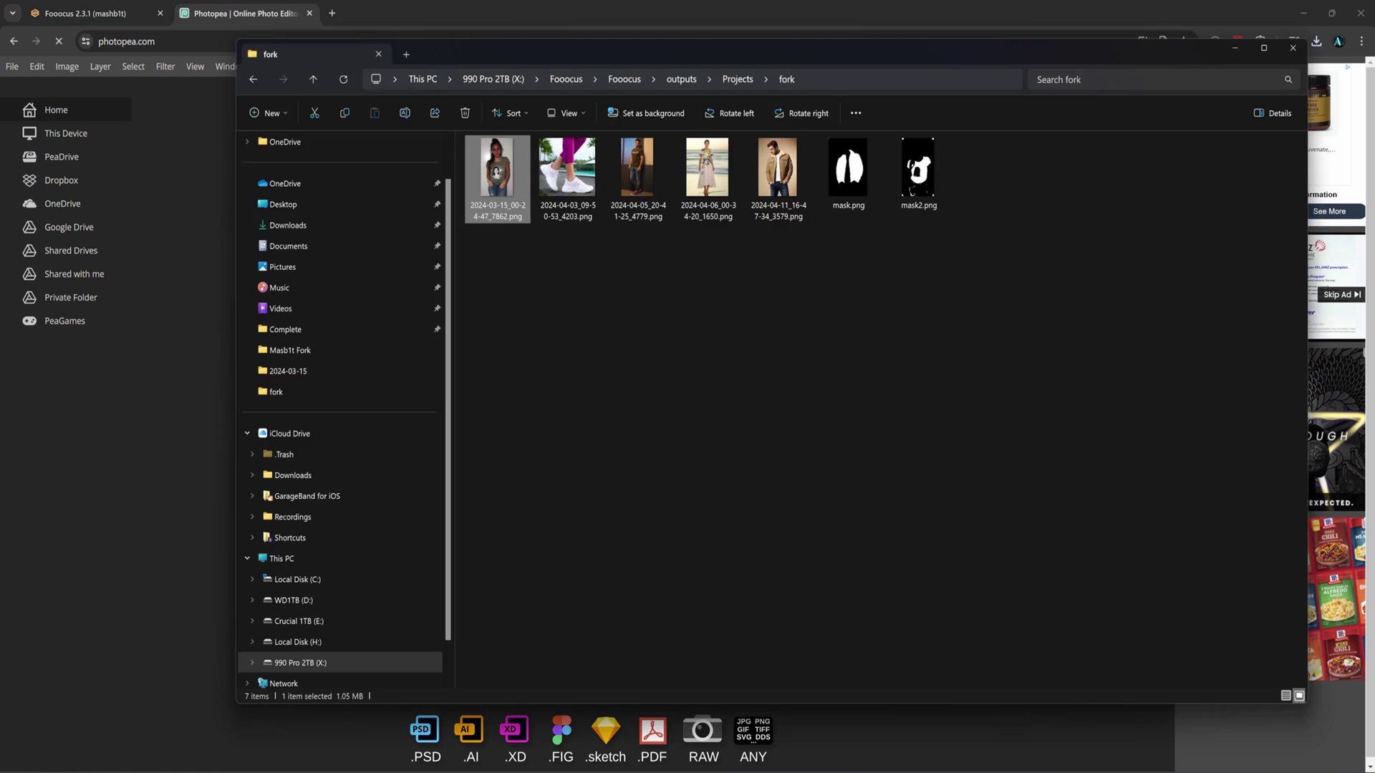
drag(496, 176, 190, 454)
key(alt+Tab)
drag(926, 190, 179, 555)
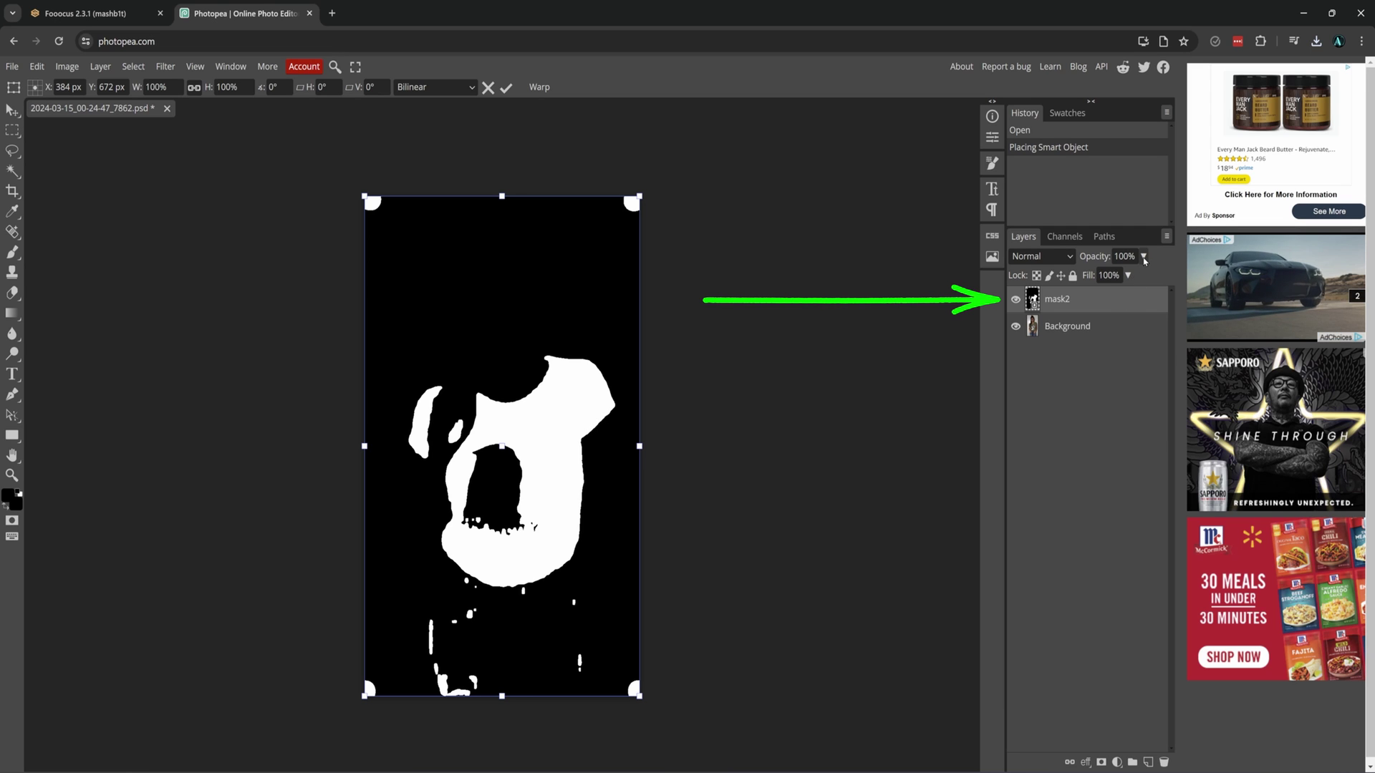
click(1144, 257)
mouse_move(1142, 278)
mouse_down()
mouse_move(1103, 280)
mouse_move(1125, 284)
mouse_up()
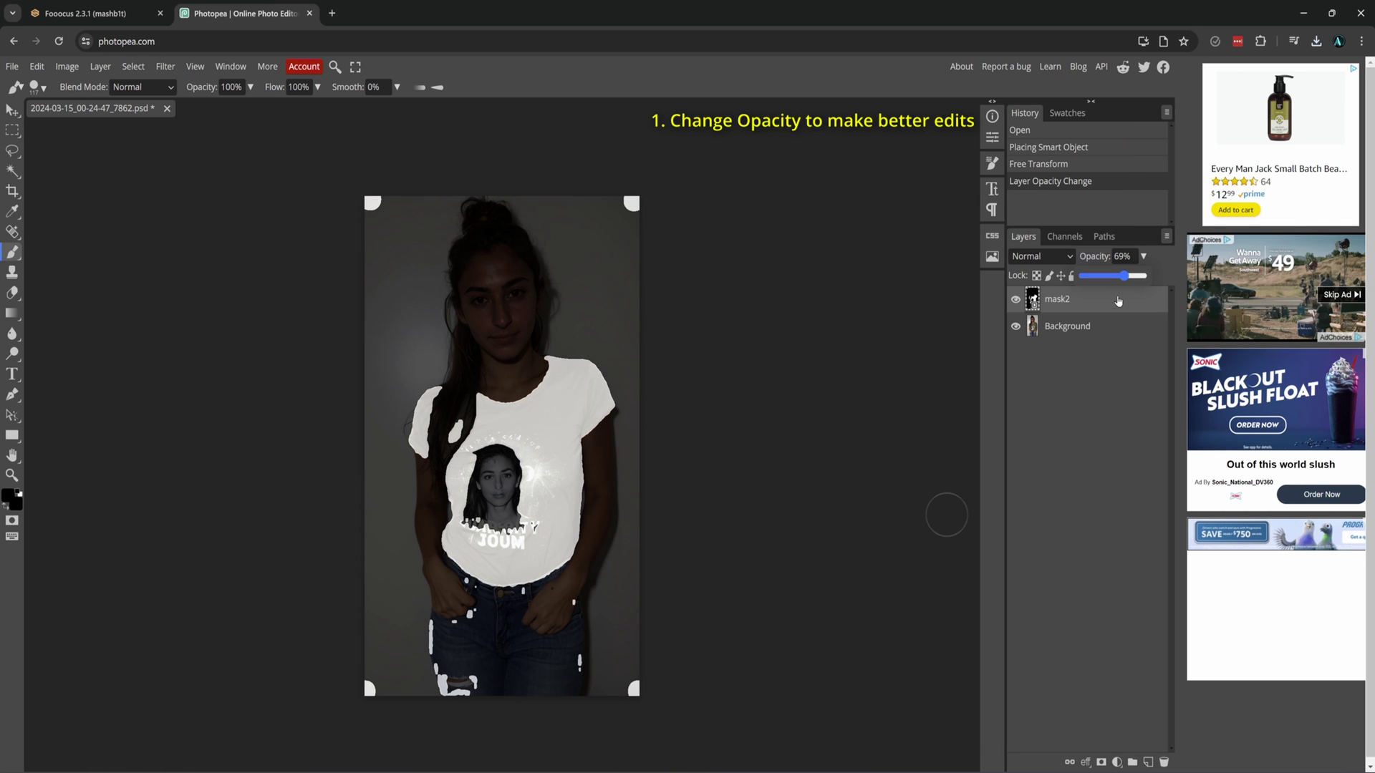
Step: Paint out the white specks on the jeans in black and fill the shirt print white
click(444, 671)
click(455, 680)
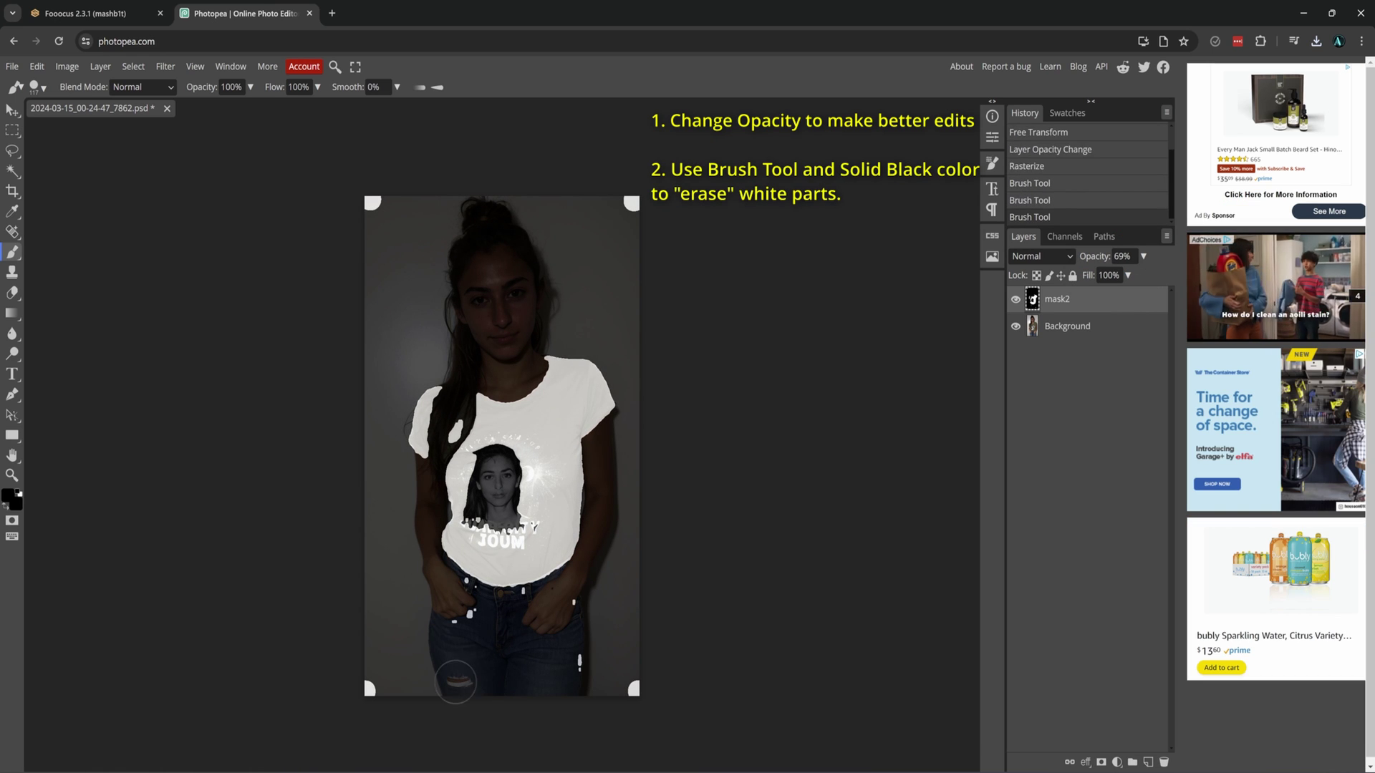
click(580, 663)
click(573, 605)
click(526, 595)
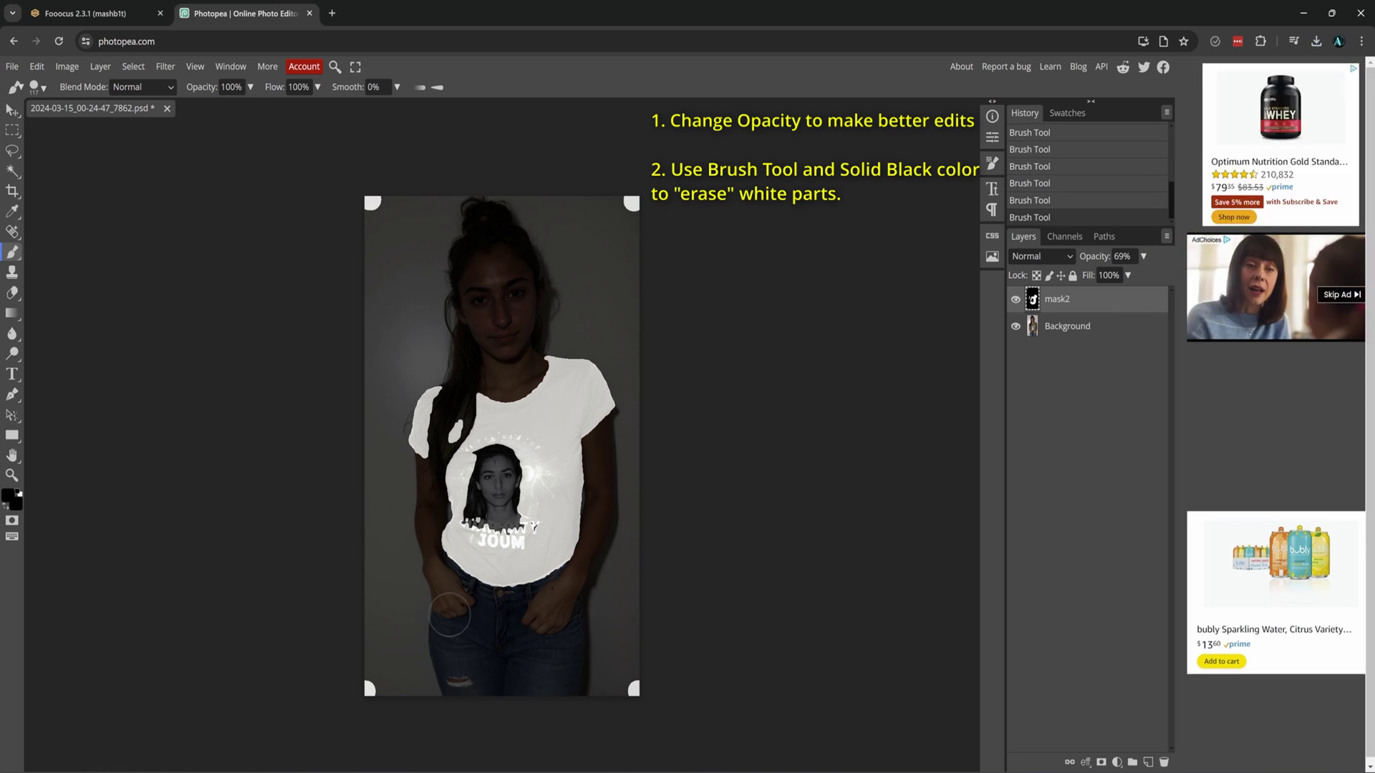
click(10, 495)
drag(107, 190, 84, 157)
click(364, 192)
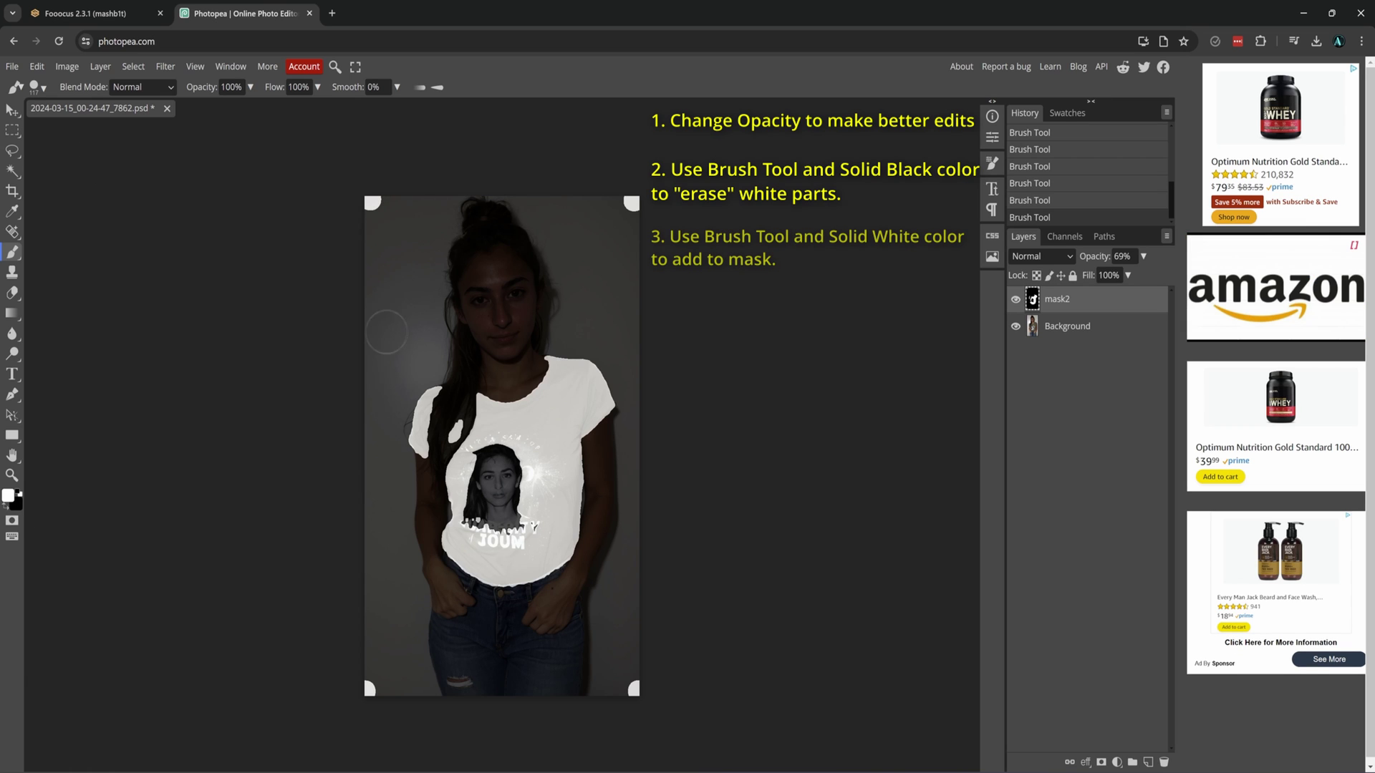
mouse_move(495, 440)
mouse_down()
mouse_move(474, 512)
mouse_move(507, 515)
mouse_move(523, 466)
mouse_up()
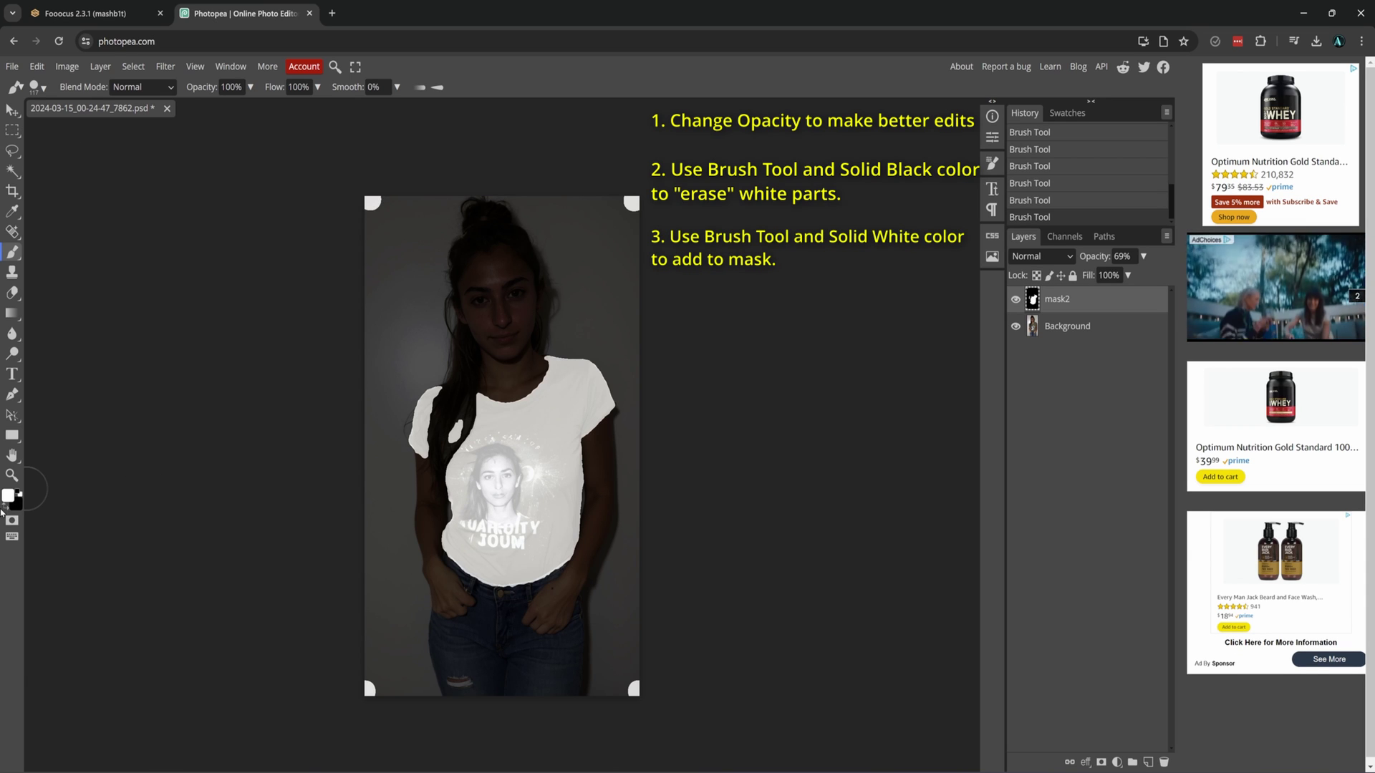
Step: Black out the four corner dots and restore the mask layer to 100% opacity
click(370, 689)
click(634, 689)
click(630, 204)
click(371, 203)
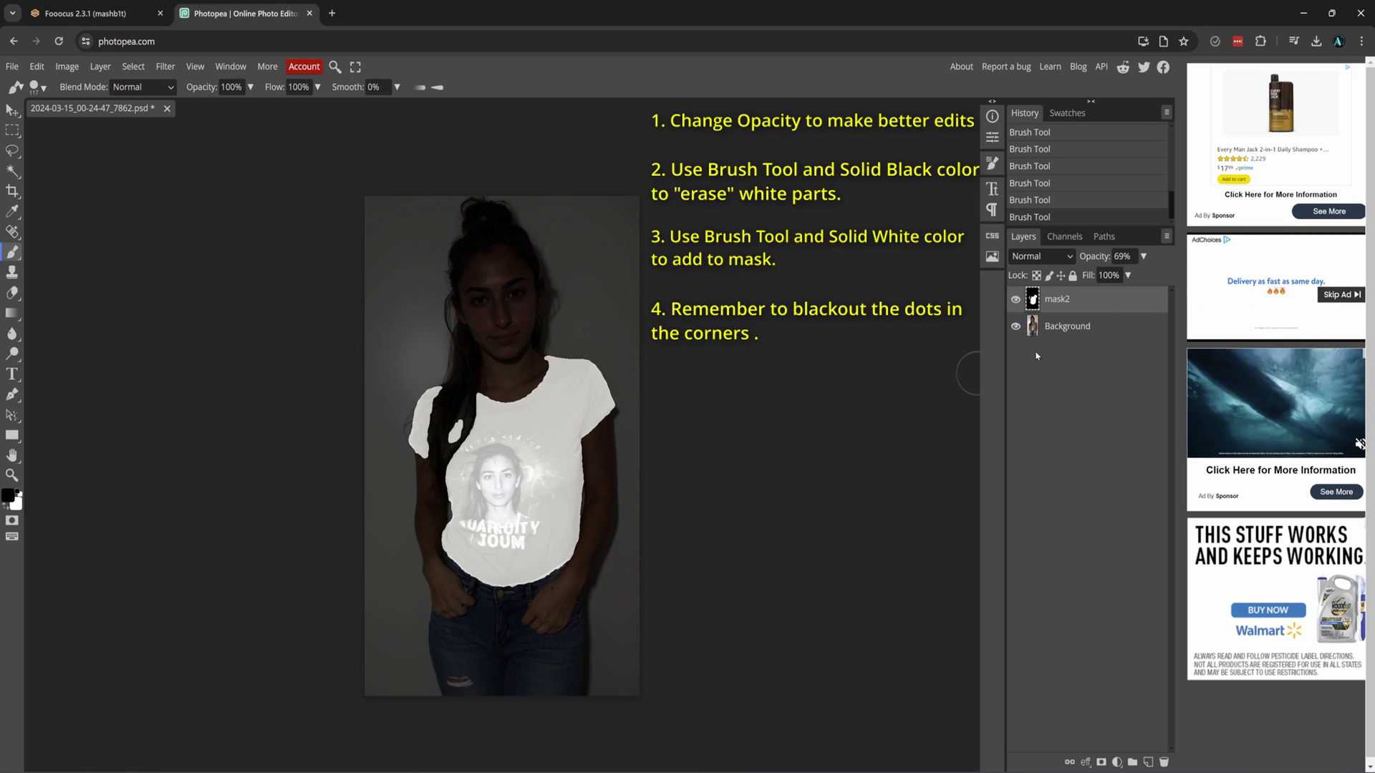
drag(1143, 256, 1146, 275)
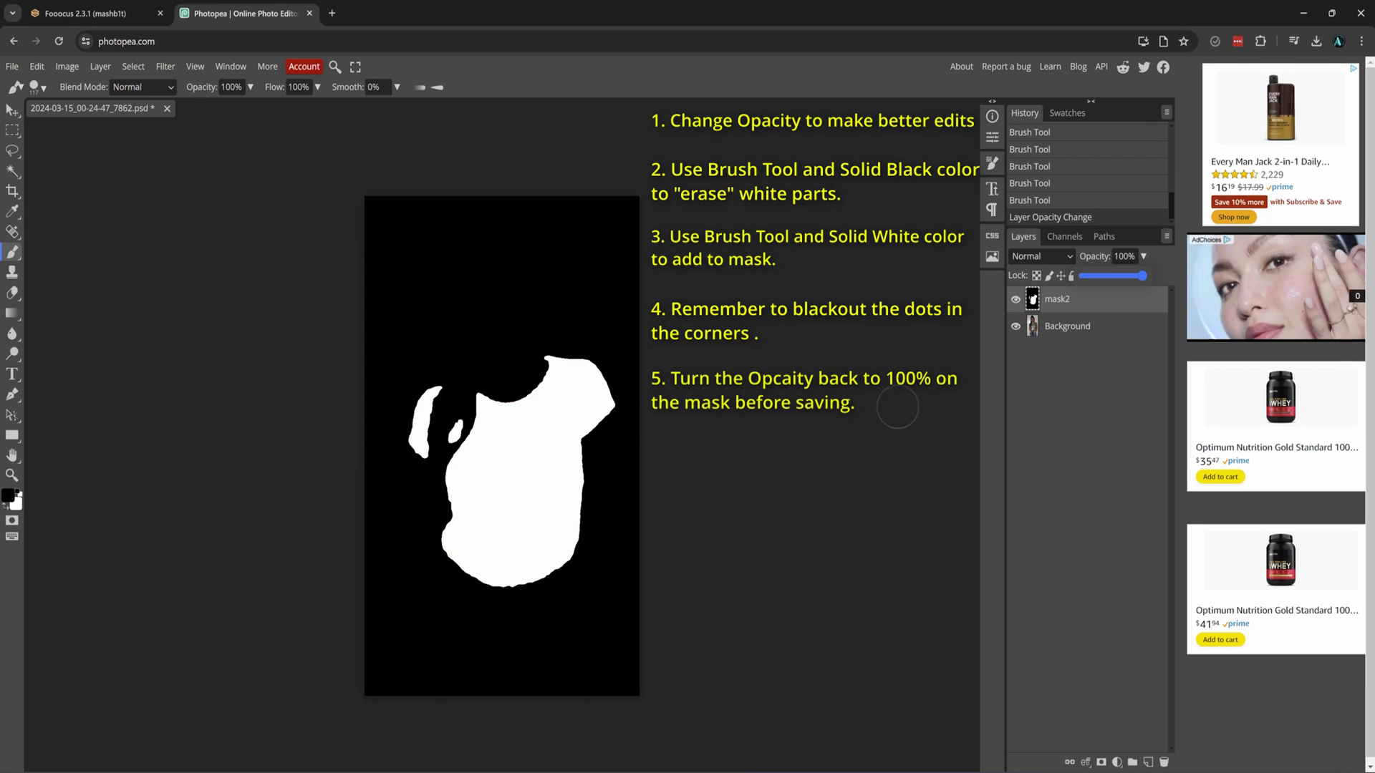
Step: Export the cleaned mask as mask2.png
click(12, 66)
mouse_move(72, 255)
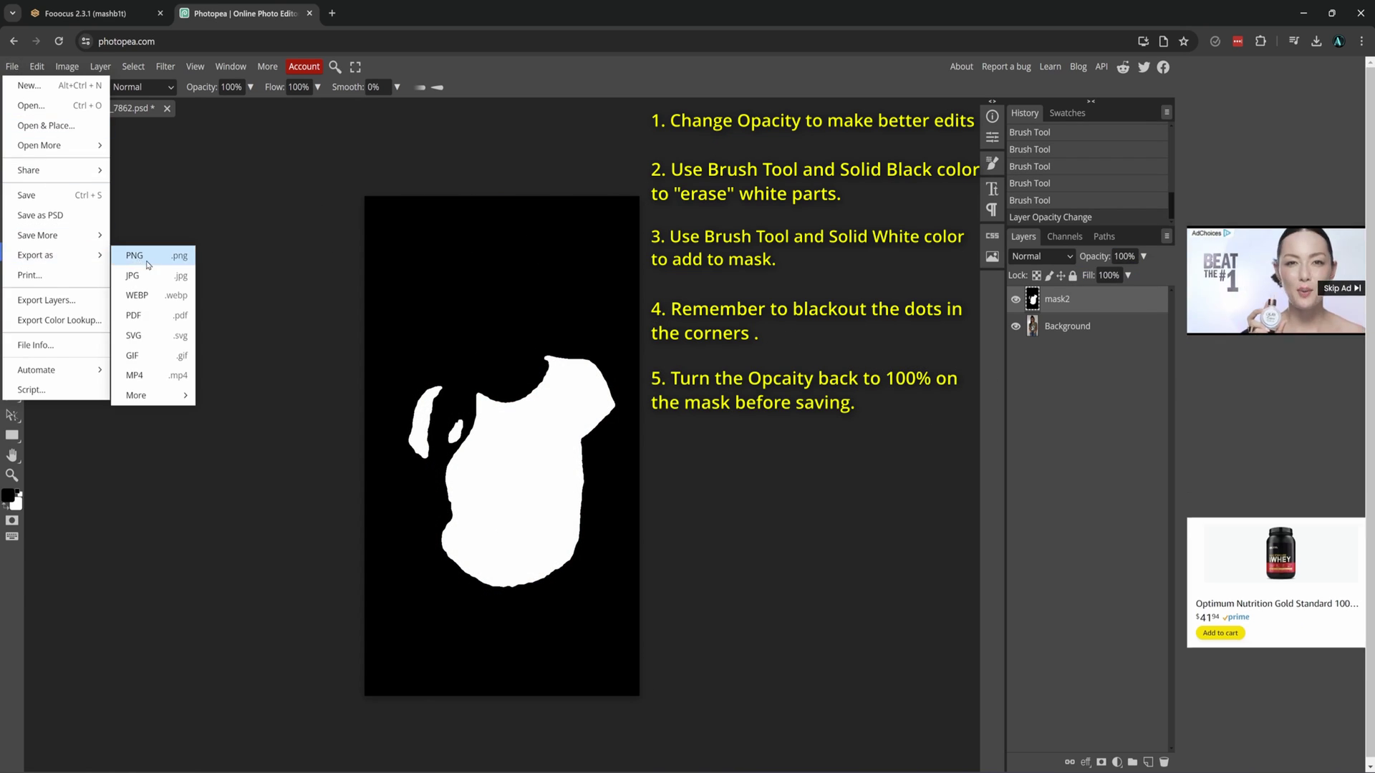
click(145, 257)
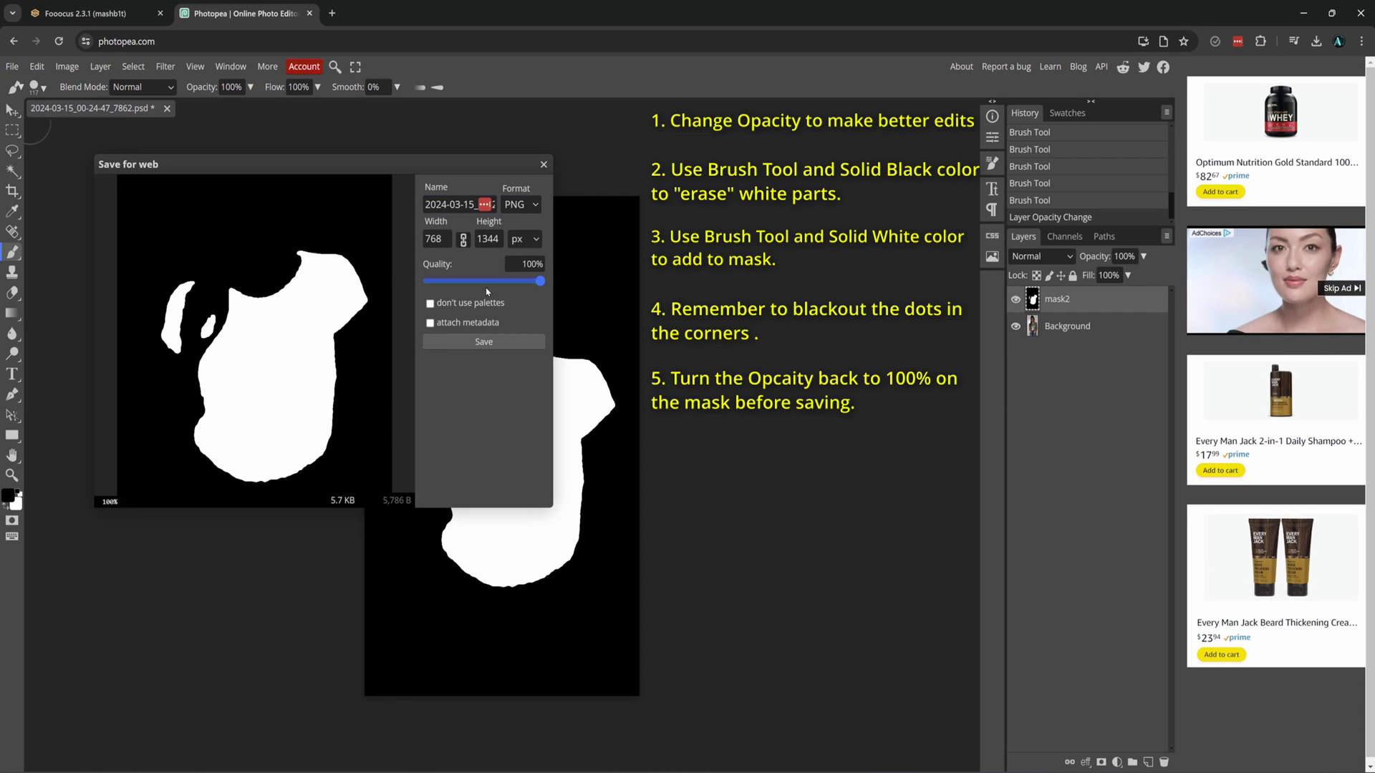
click(483, 343)
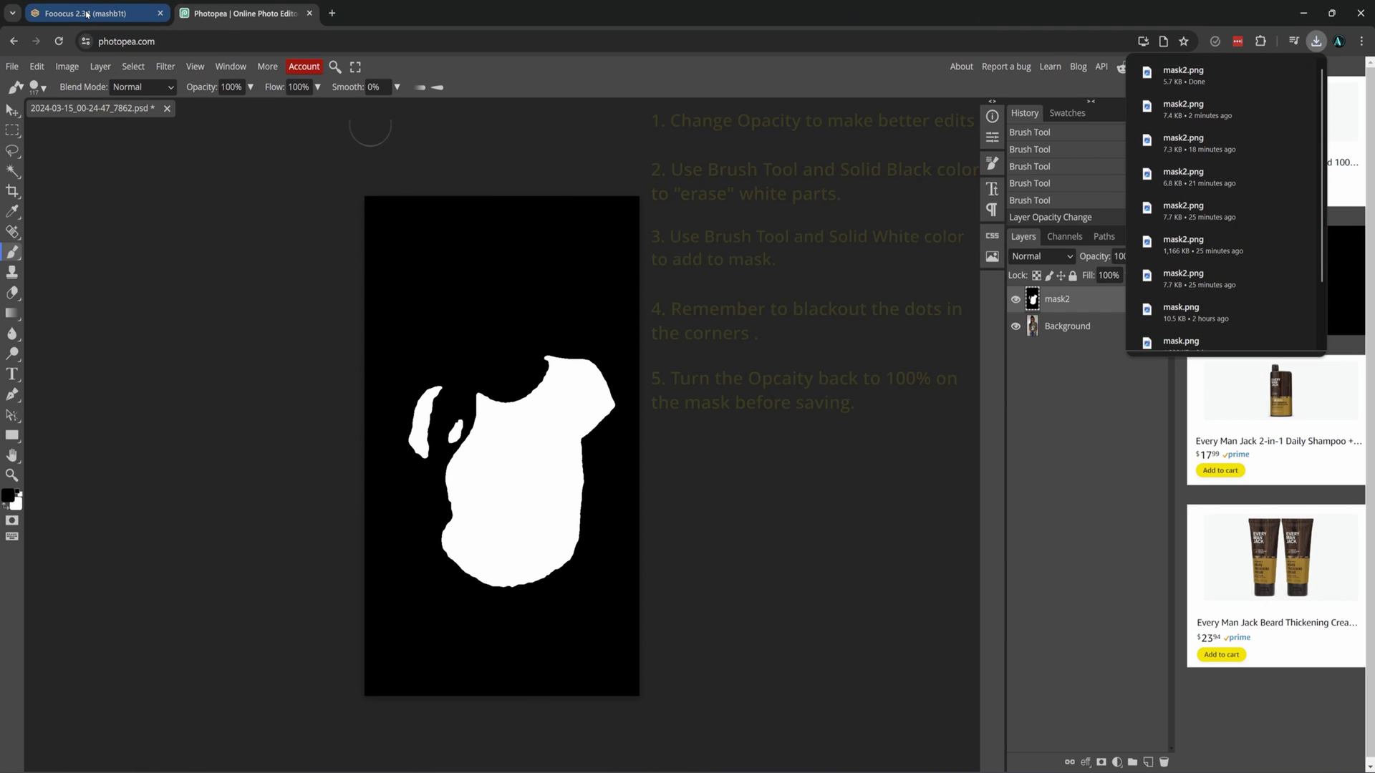
Step: Replace Fooocus's uploaded inpaint mask with the cleaned mask2.png
key(ctrl+shift+Tab)
click(814, 112)
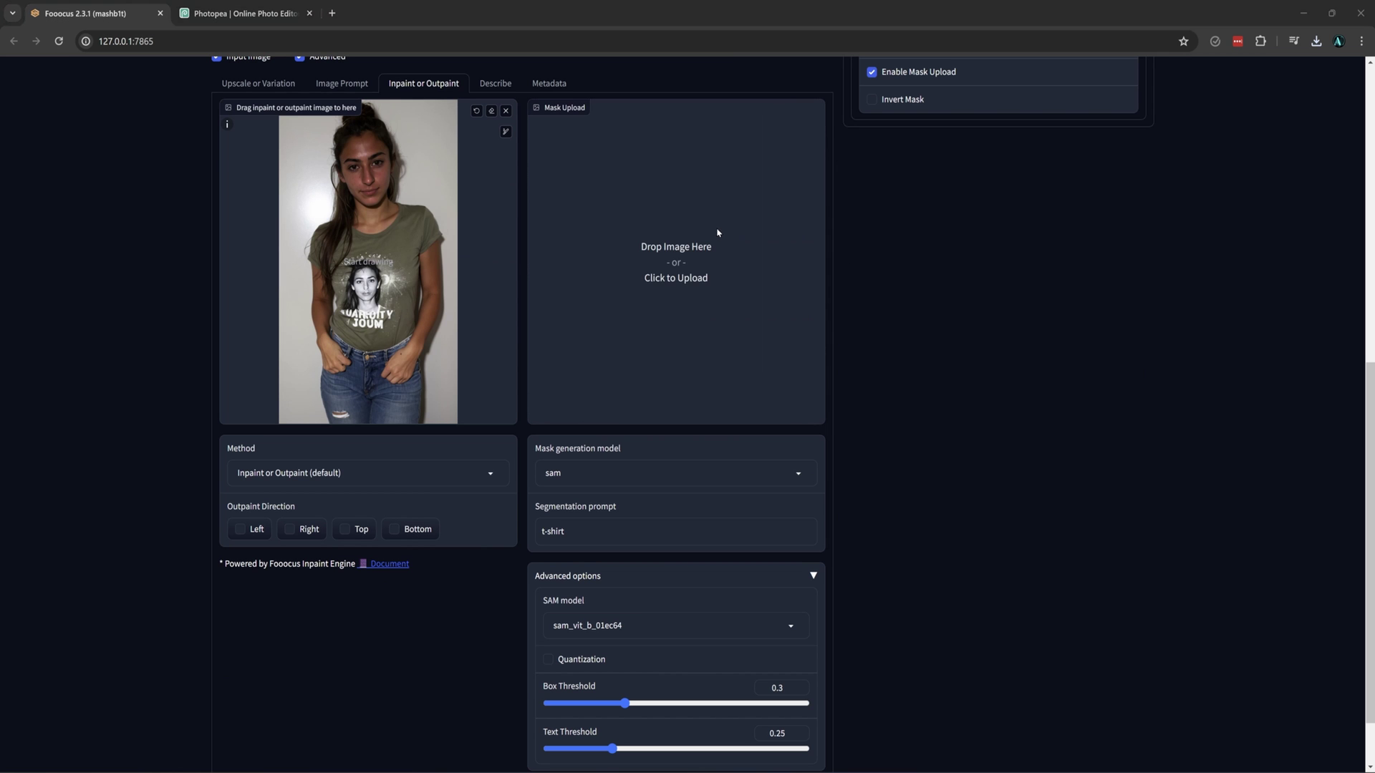
click(718, 230)
click(645, 111)
click(942, 637)
Step: Generate an inpaint with the prompt 'a rock band t-shirt'
scroll(863, 473, up, 8)
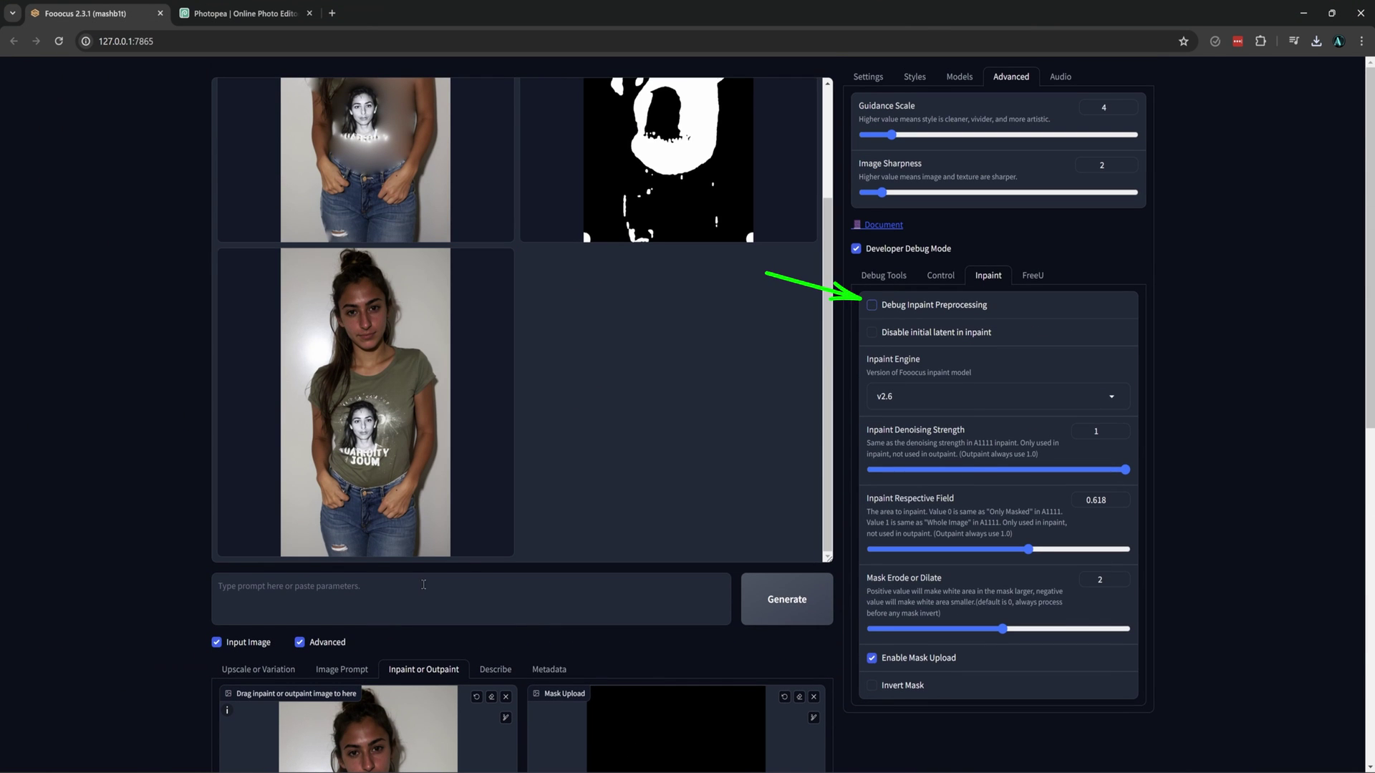
click(412, 591)
text(a band t-)
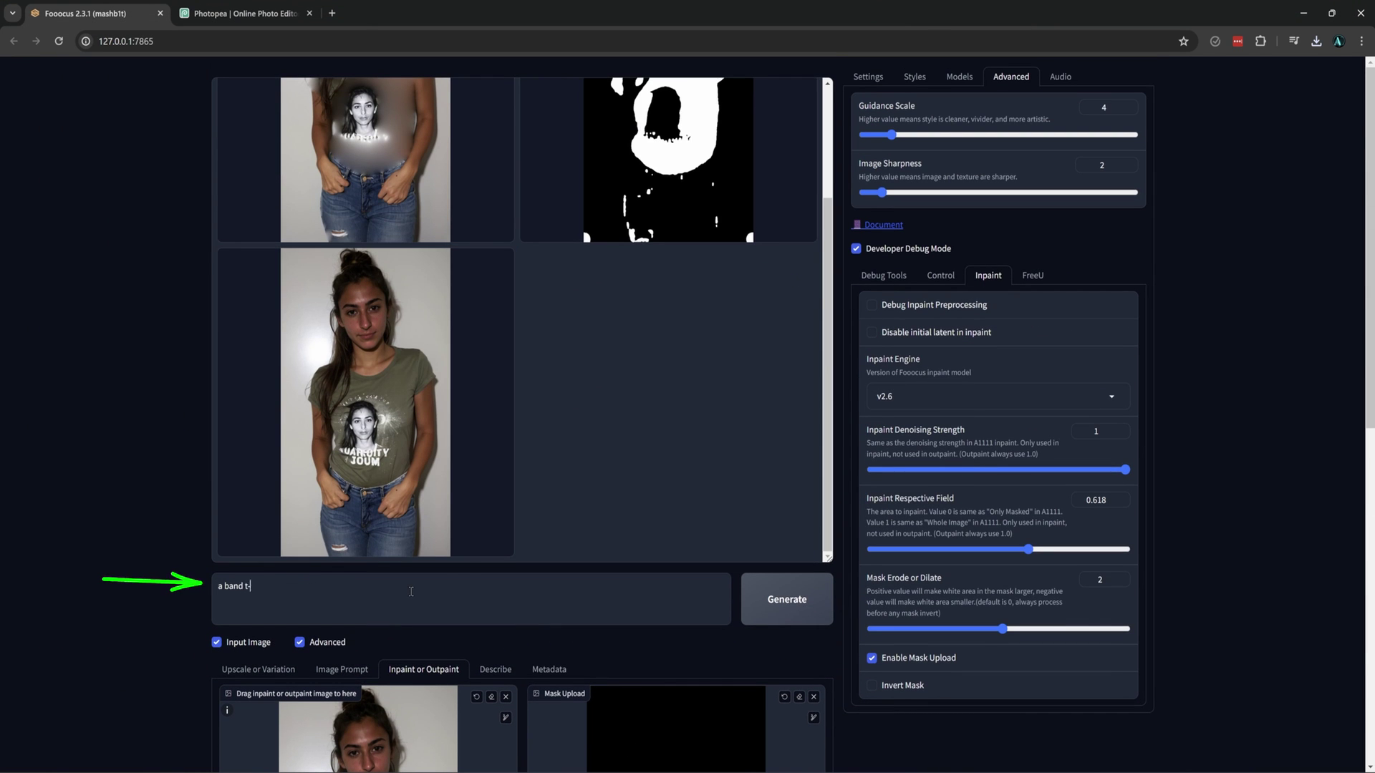
text( rock band t-shirt)
click(223, 586)
text(rock)
click(787, 599)
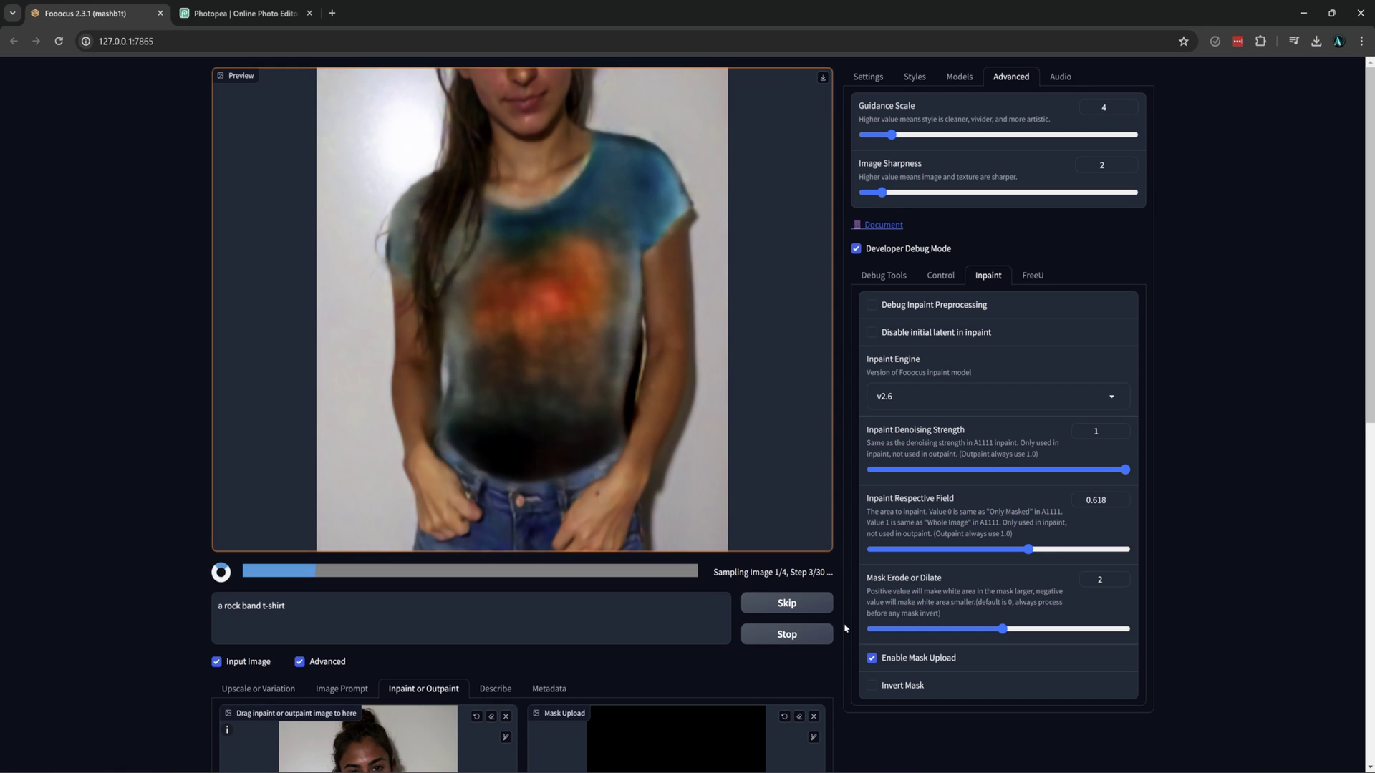